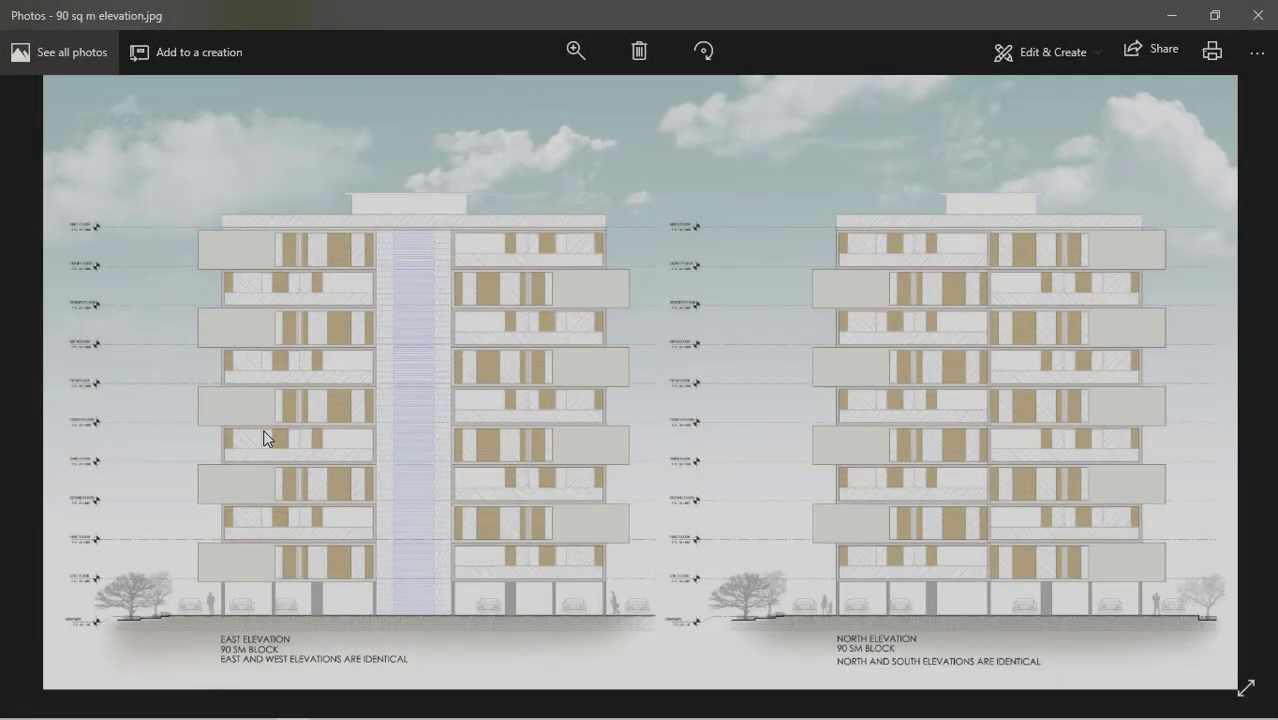
Examine the rendered east and north elevations of the 90 sq m block in the reference image
scroll(188, 536, up, 2)
scroll(183, 541, up, 3)
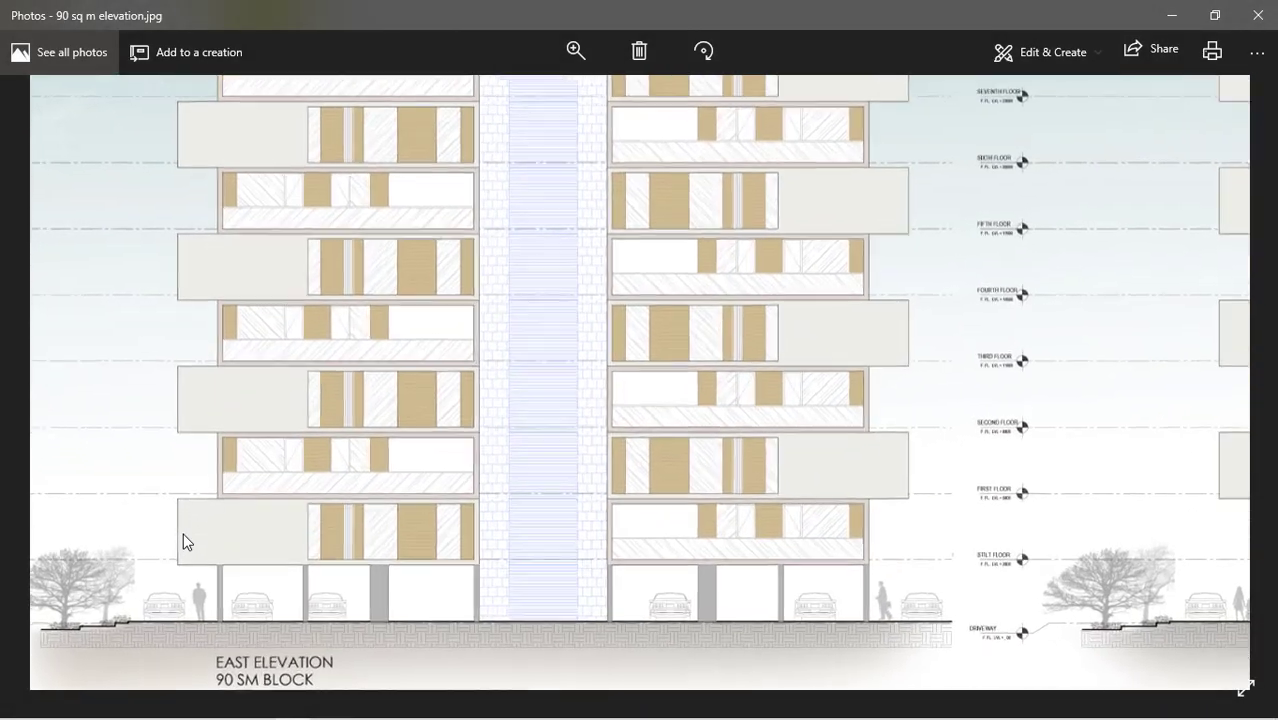
scroll(391, 516, up, 2)
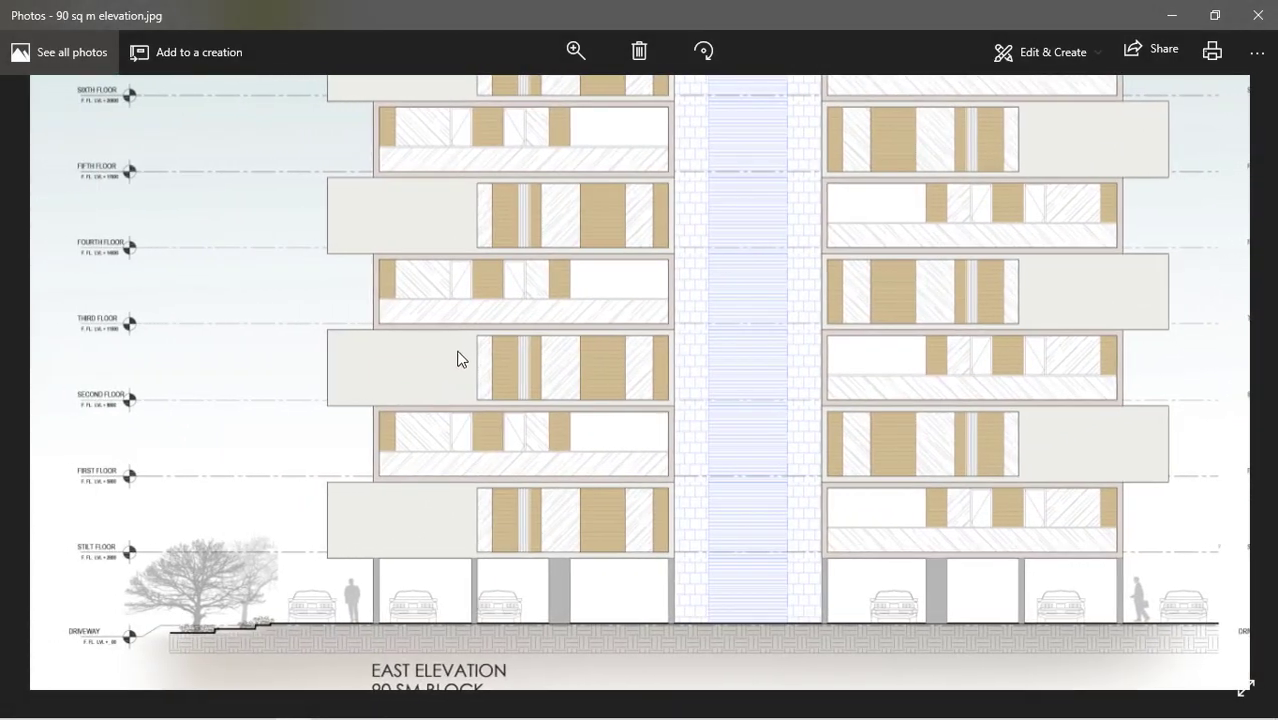
drag(459, 357, 445, 457)
drag(522, 291, 488, 460)
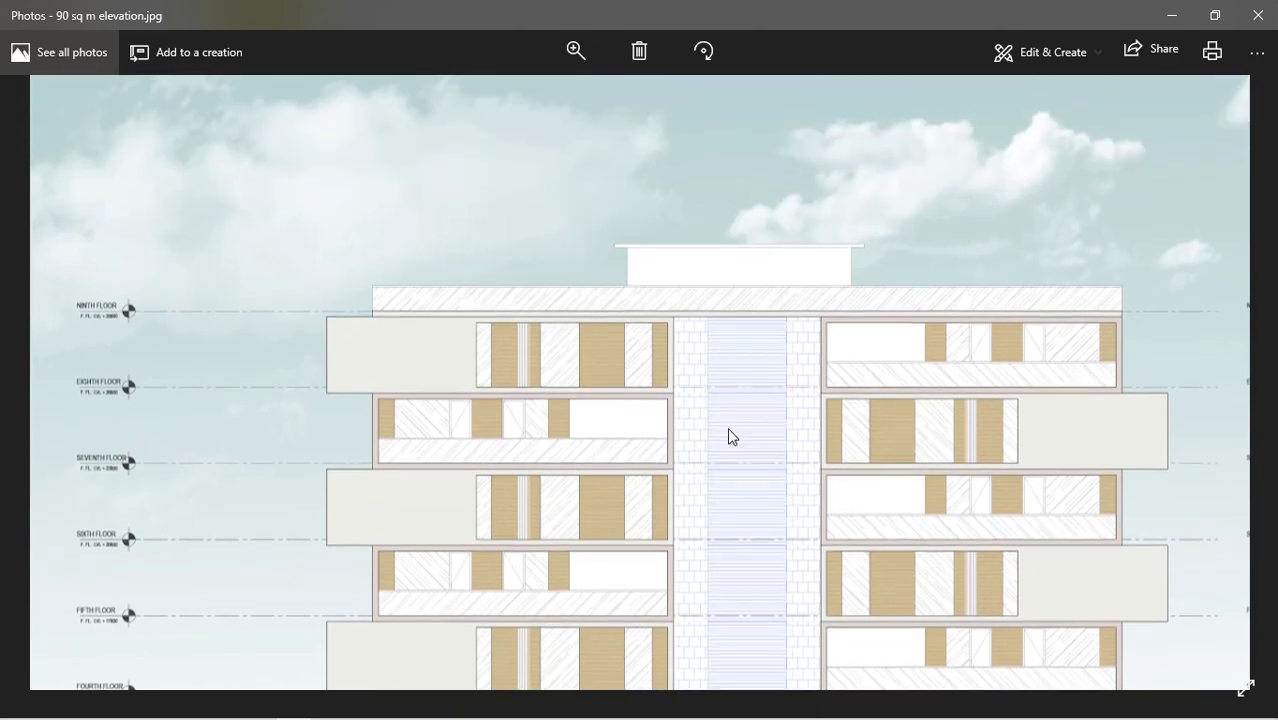
drag(730, 428, 428, 344)
scroll(428, 344, down, 2)
scroll(699, 395, down, 2)
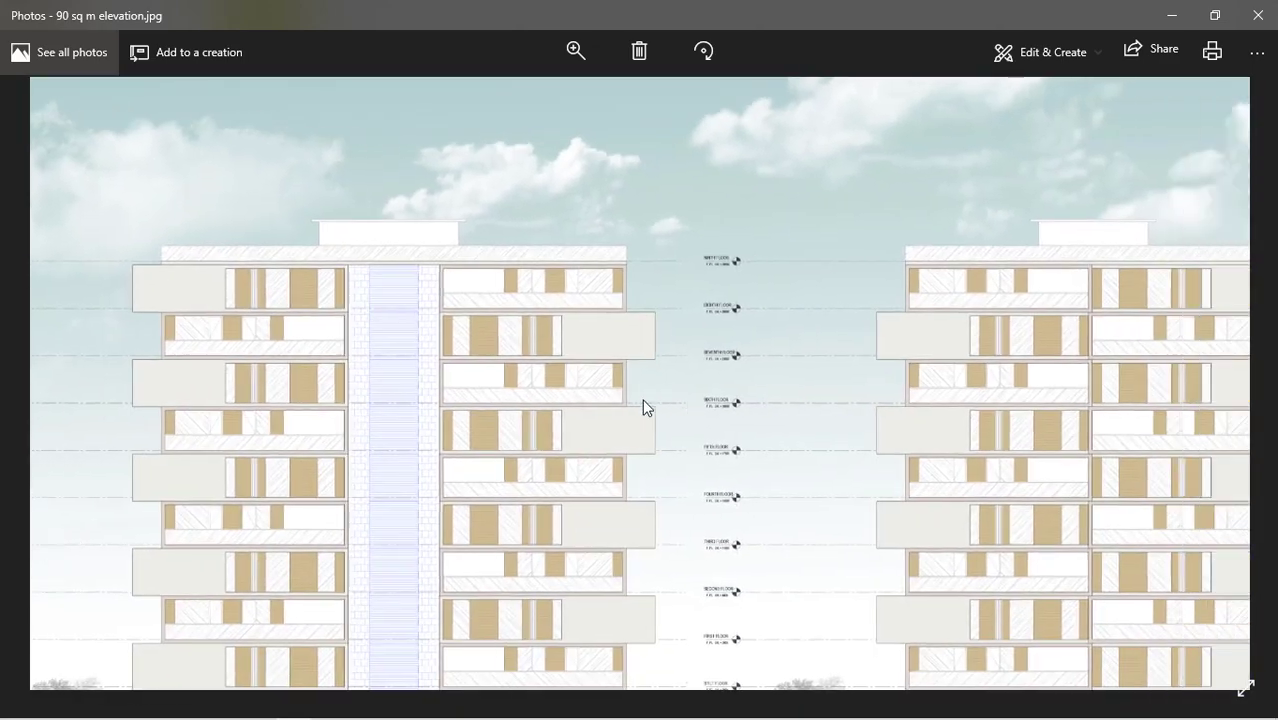
drag(1057, 417, 871, 398)
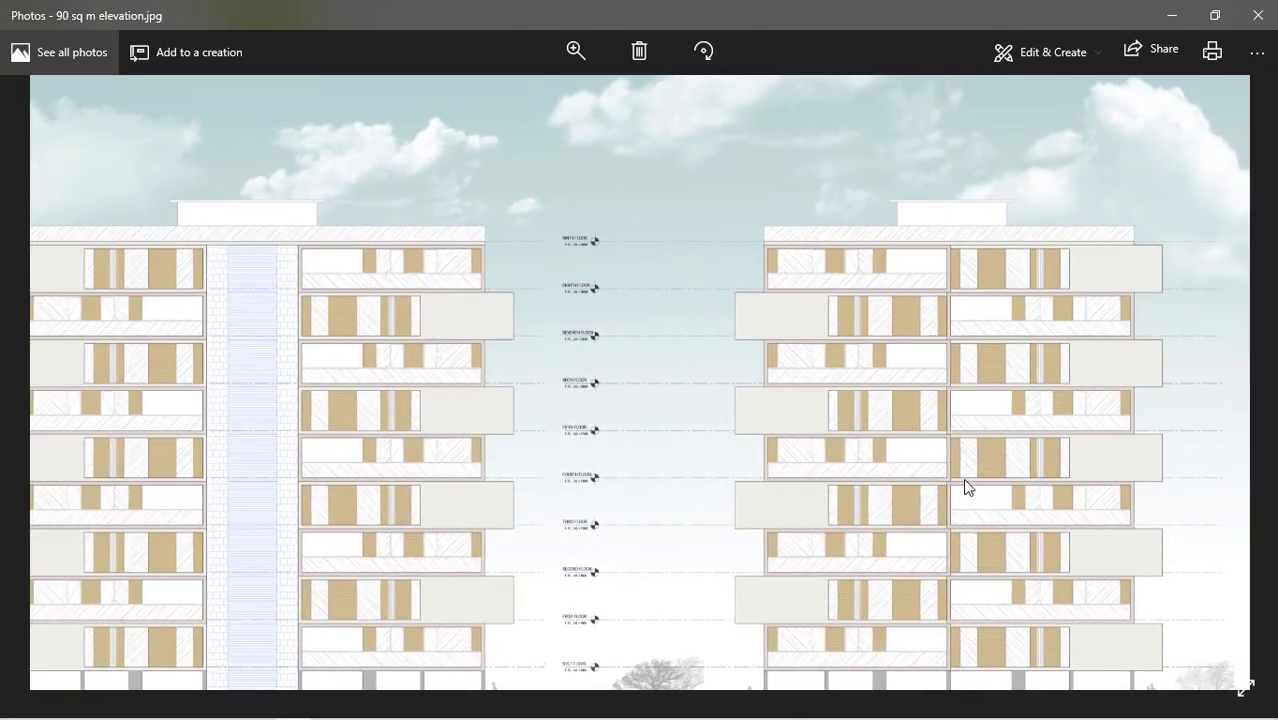
scroll(988, 508, up, 2)
drag(988, 505, 961, 398)
drag(982, 517, 947, 480)
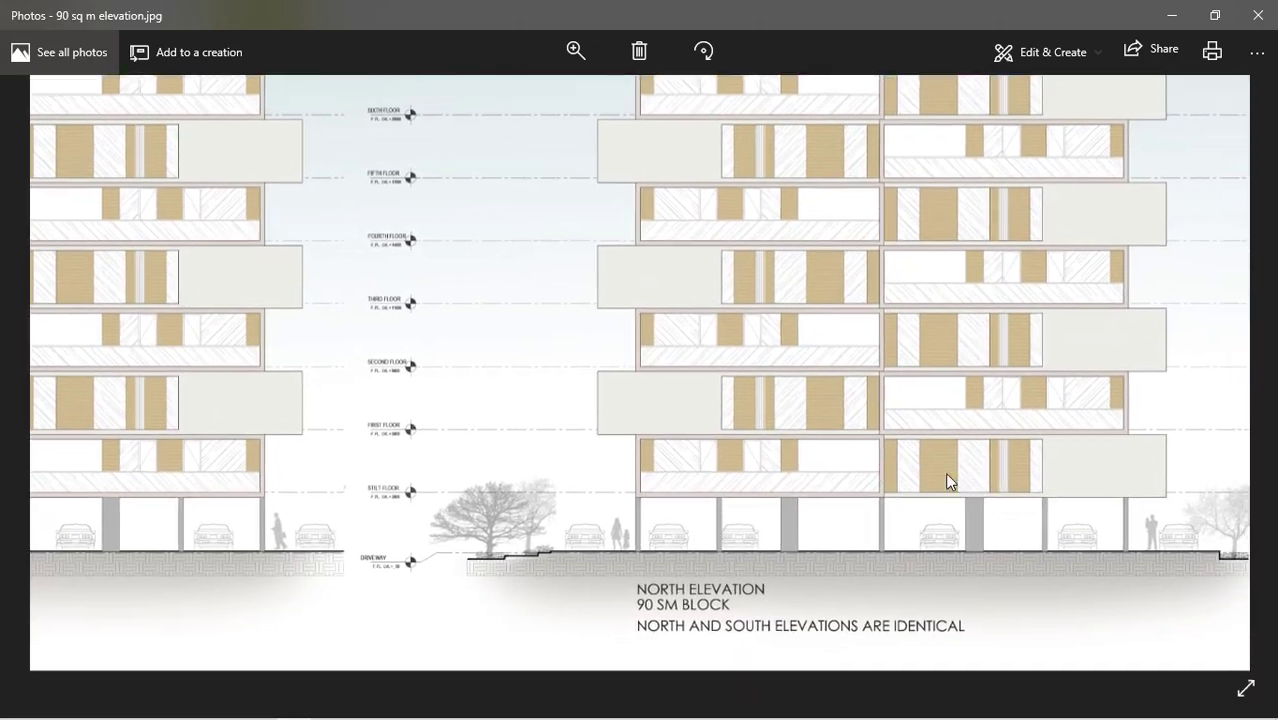
drag(484, 451, 402, 448)
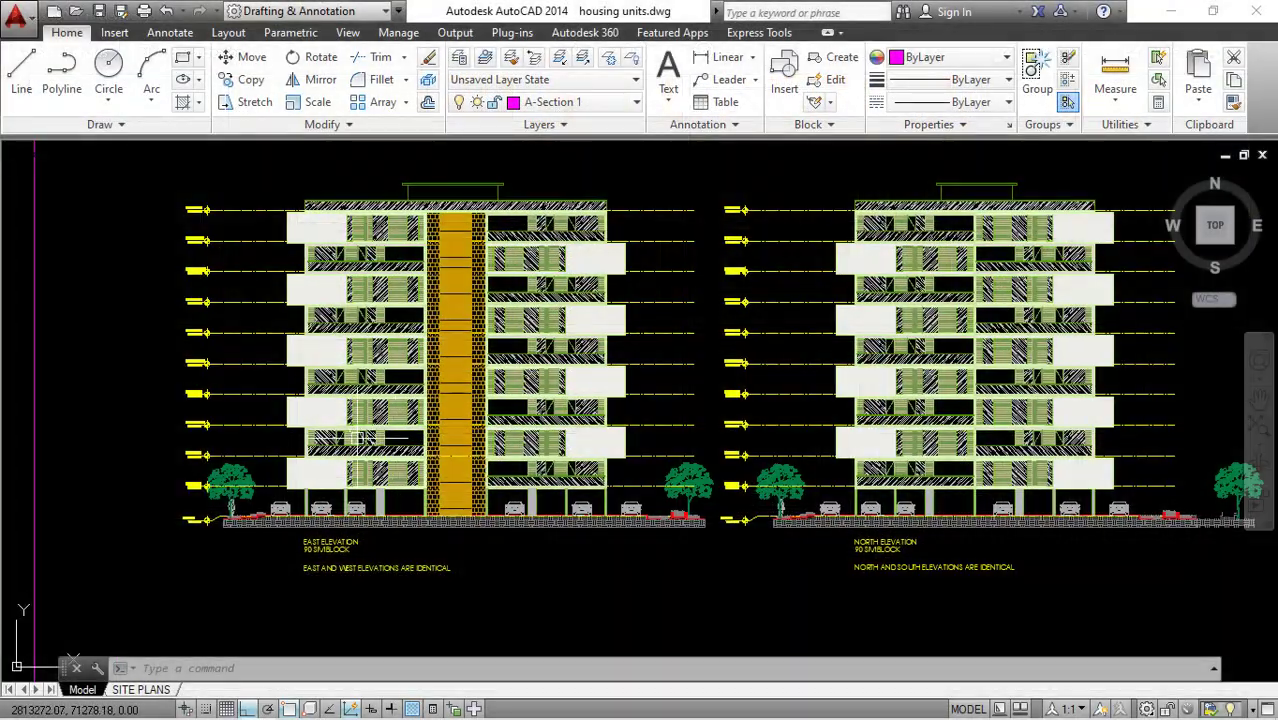
Switch to AutoCAD and examine the facade, hatches and ground level of the block's east elevation drawing
drag(389, 452, 425, 466)
scroll(343, 456, up, 3)
scroll(345, 455, down, 3)
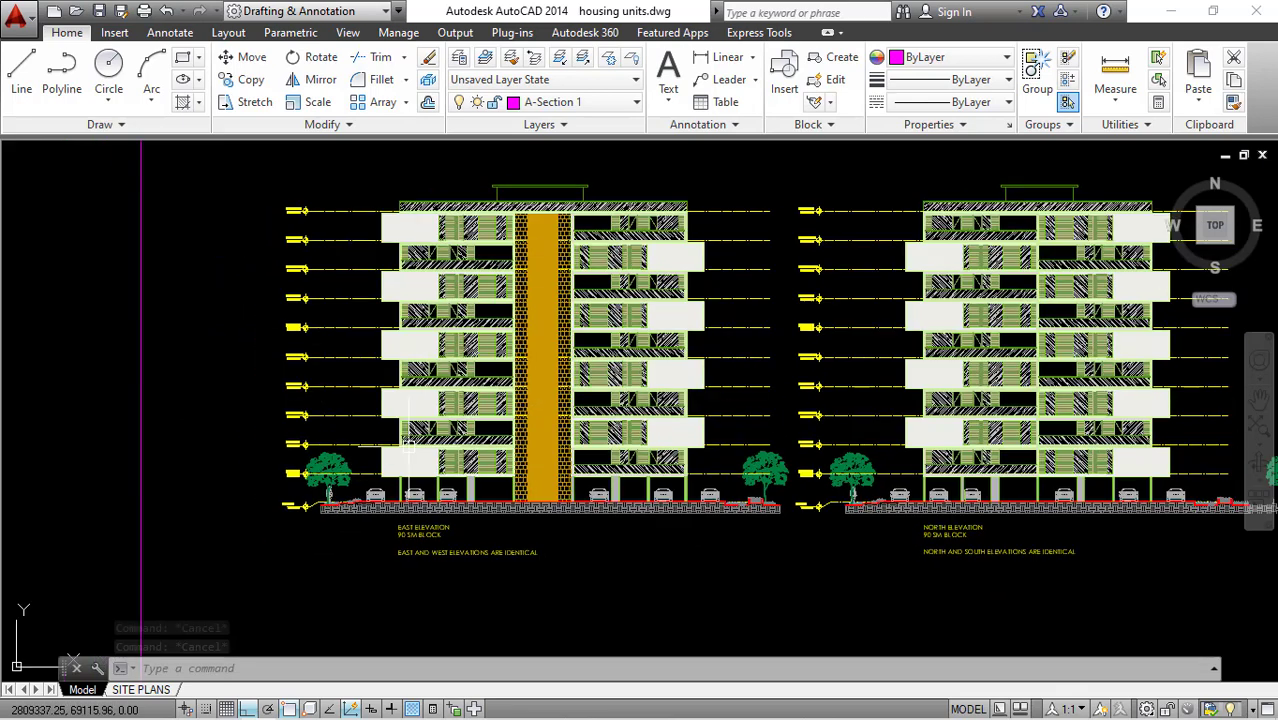
scroll(410, 438, up, 4)
scroll(400, 445, down, 2)
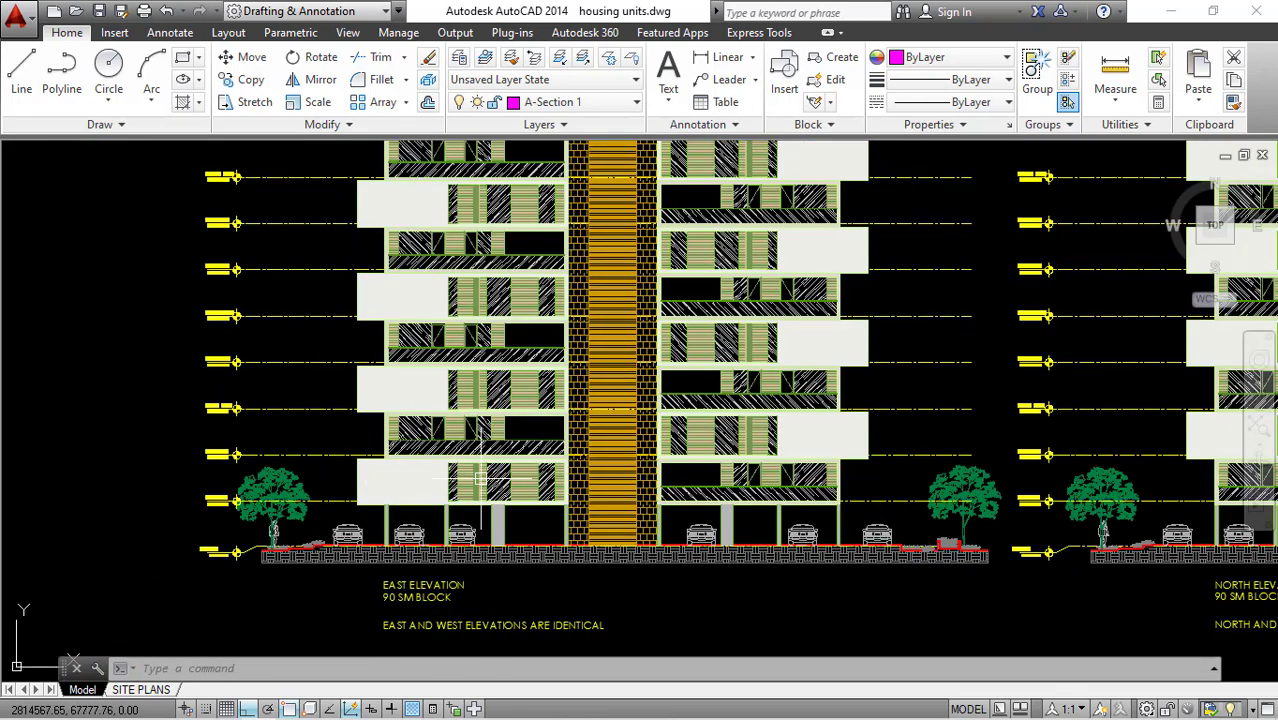
scroll(480, 477, up, 2)
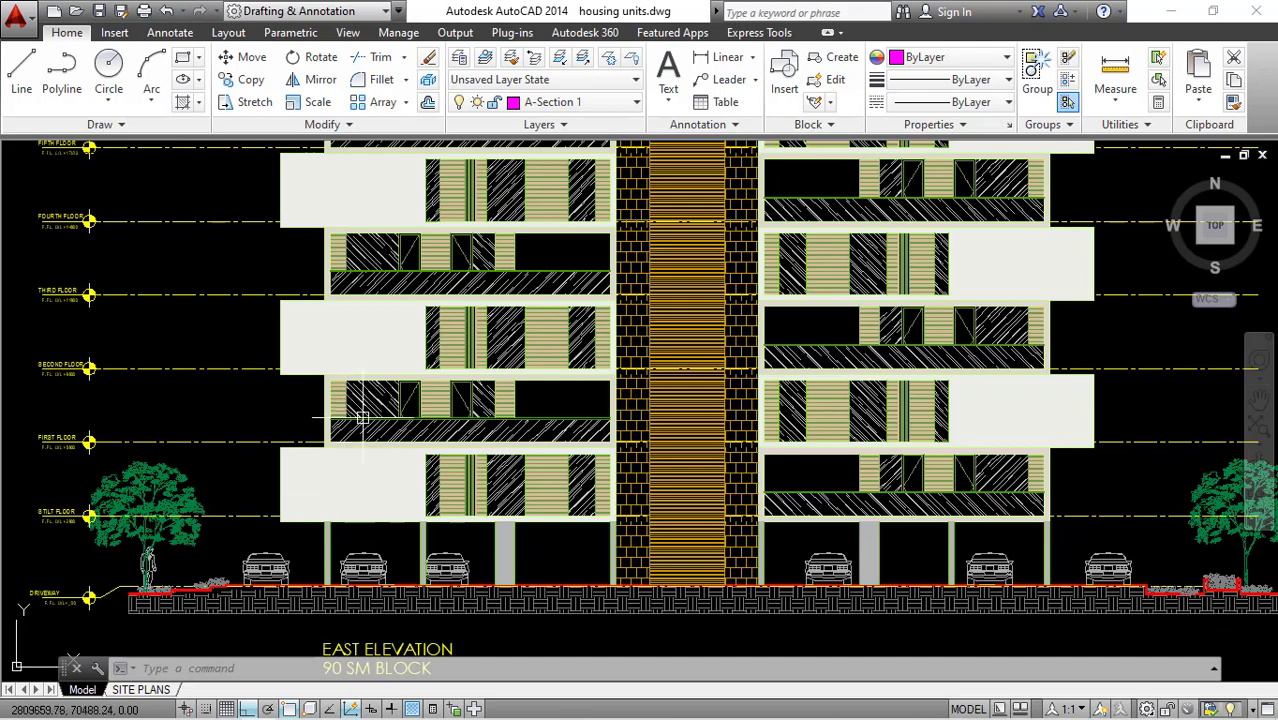
scroll(363, 418, up, 1)
scroll(385, 517, up, 2)
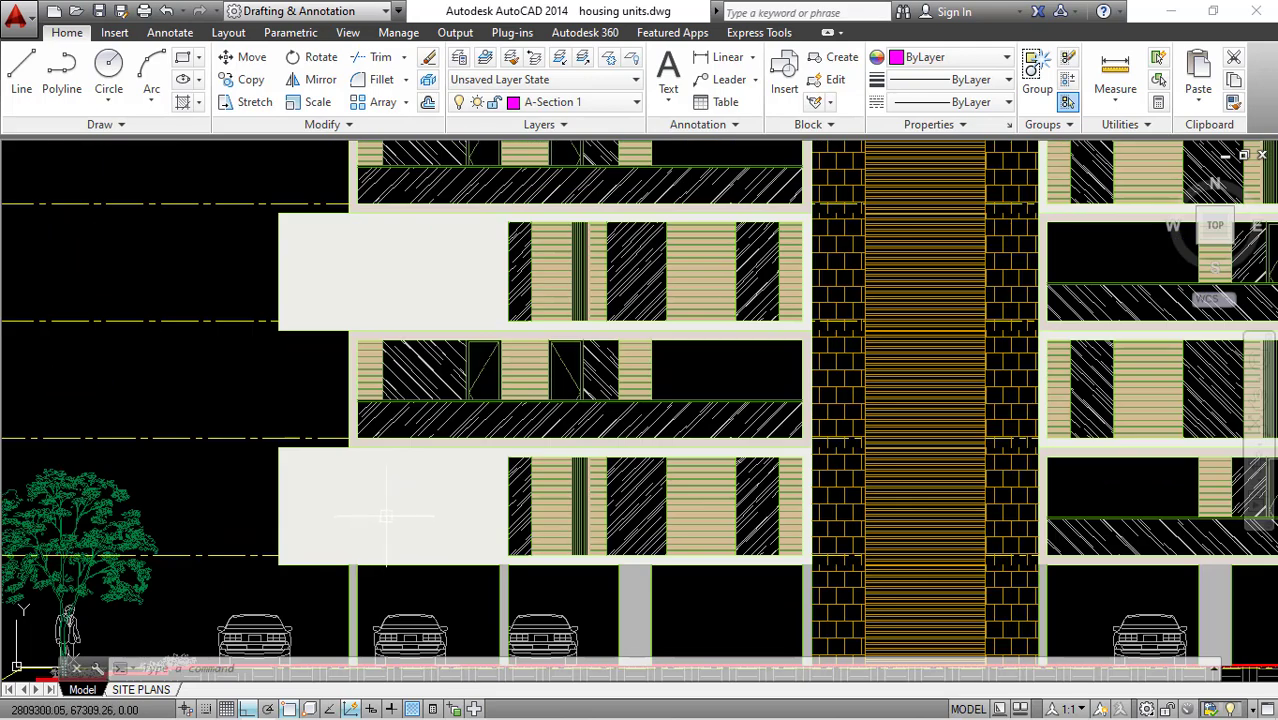
drag(385, 517, 432, 475)
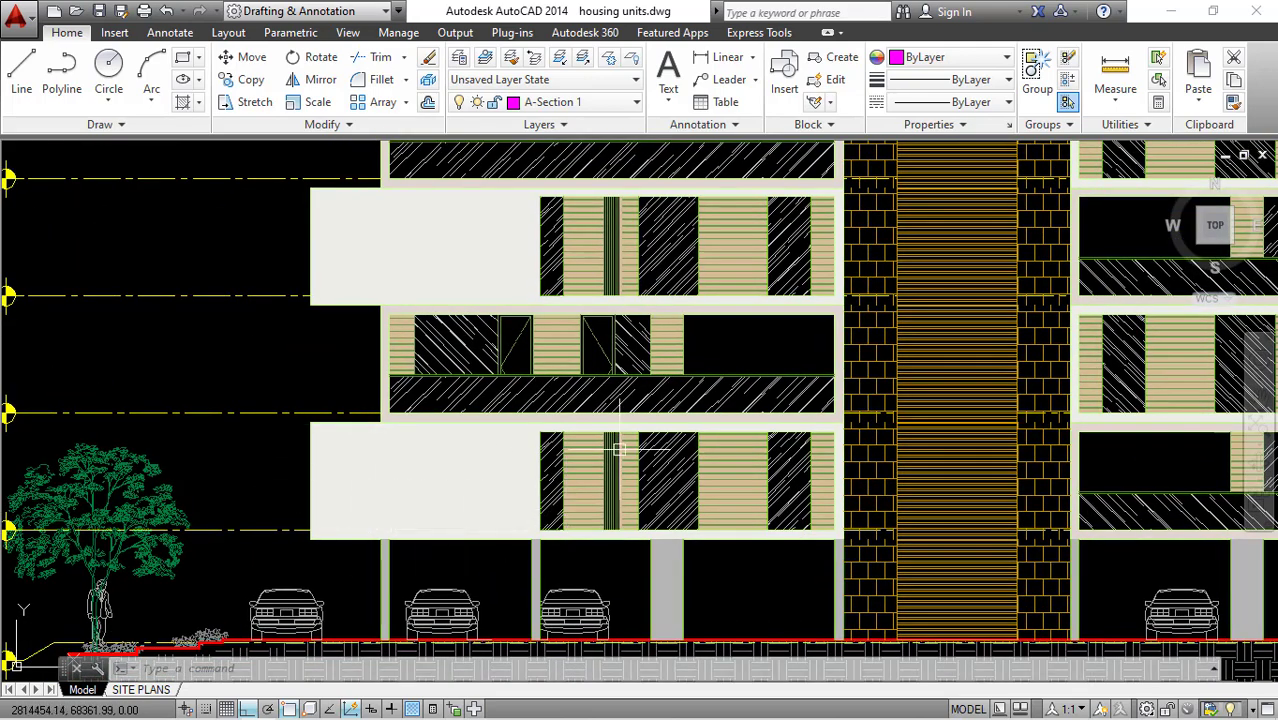
drag(527, 451, 578, 445)
scroll(578, 445, down, 2)
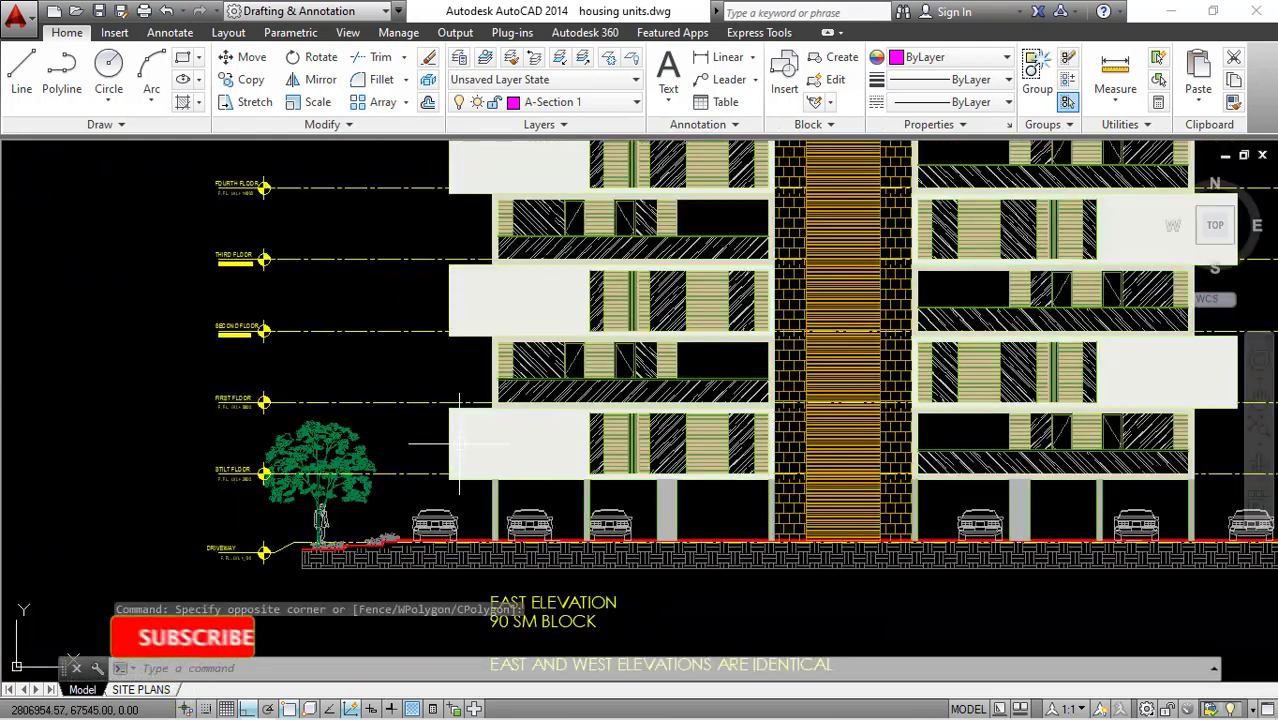
Copy the lowest projecting facade bay of the east elevation to the empty area beside the drawing
scroll(459, 450, up, 4)
click(443, 450)
click(399, 448)
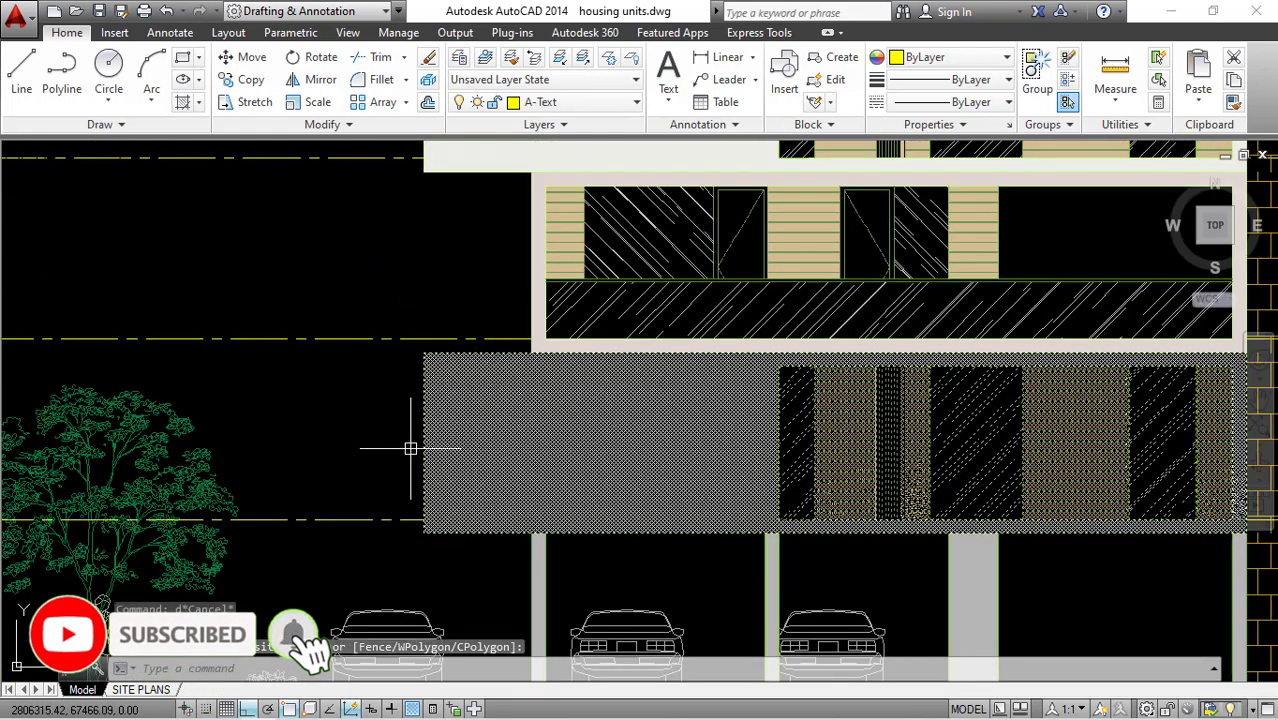
text(co)
key(Return)
click(434, 463)
scroll(434, 463, down, 3)
scroll(300, 440, up, 1)
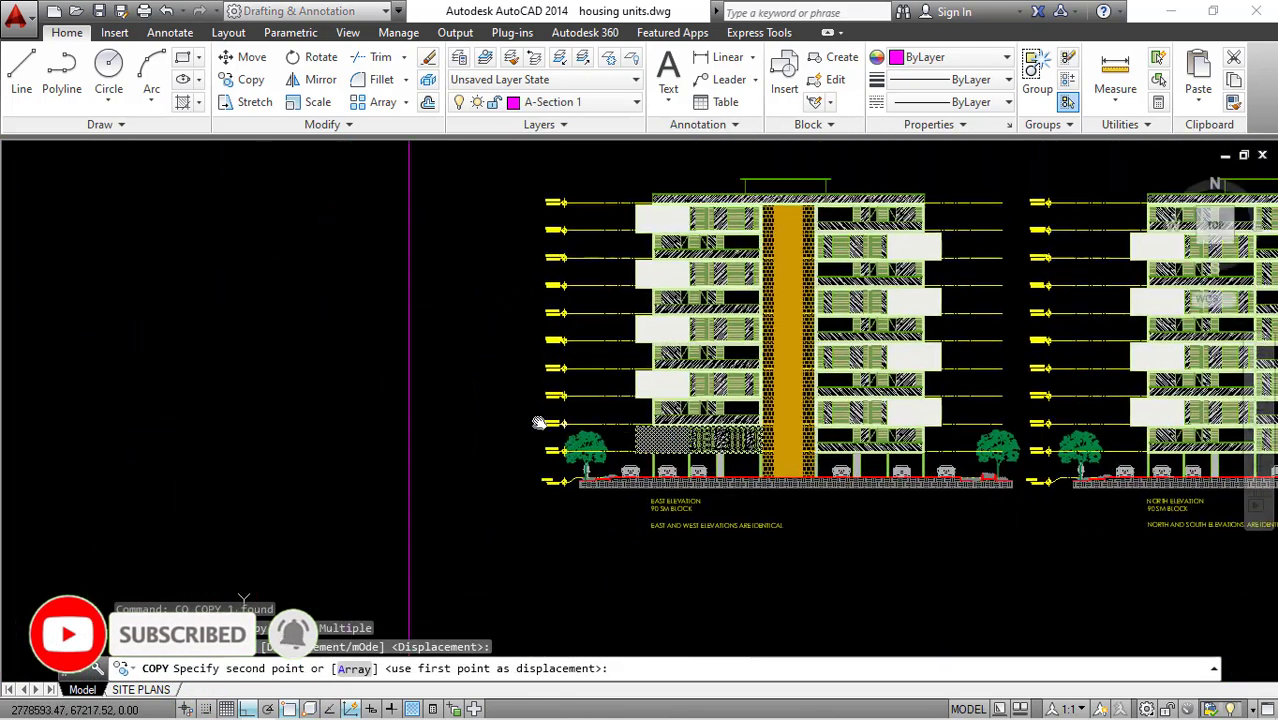
scroll(261, 452, up, 3)
key(Escape)
Inspect the True Color settings of the copied bay's solid wall hatch and accept the existing colour
click(348, 377)
click(302, 428)
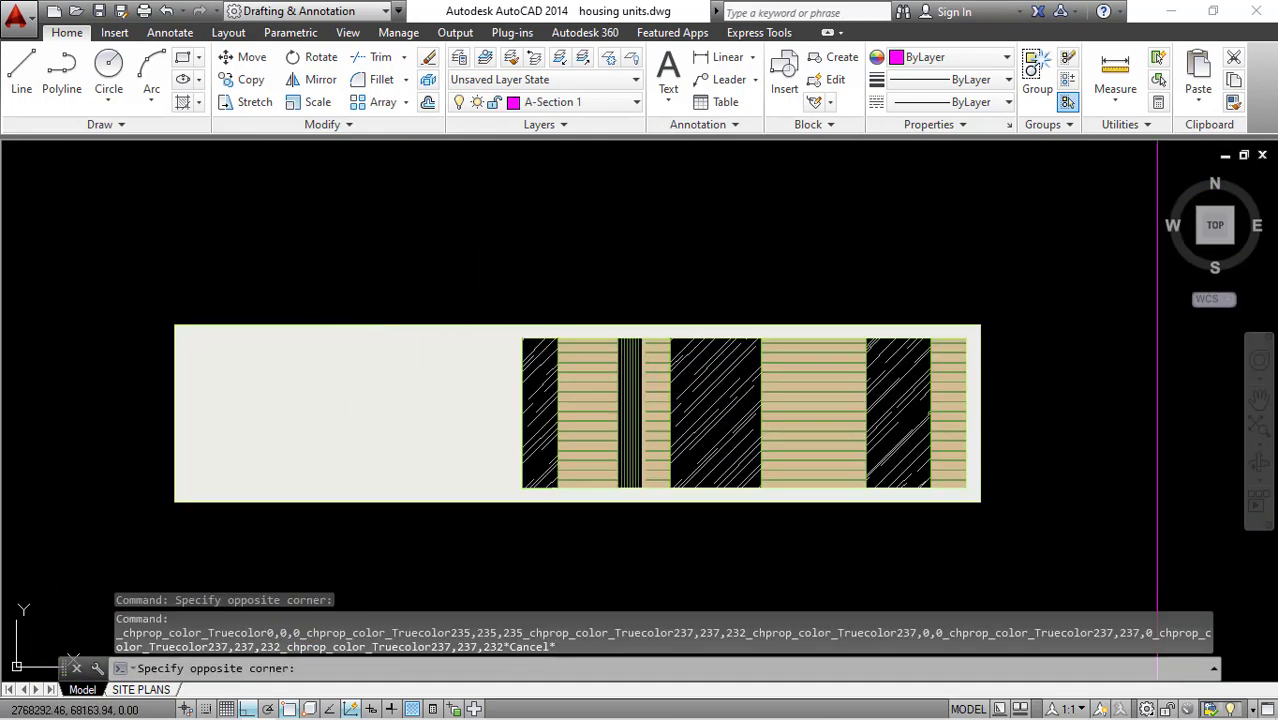
click(442, 308)
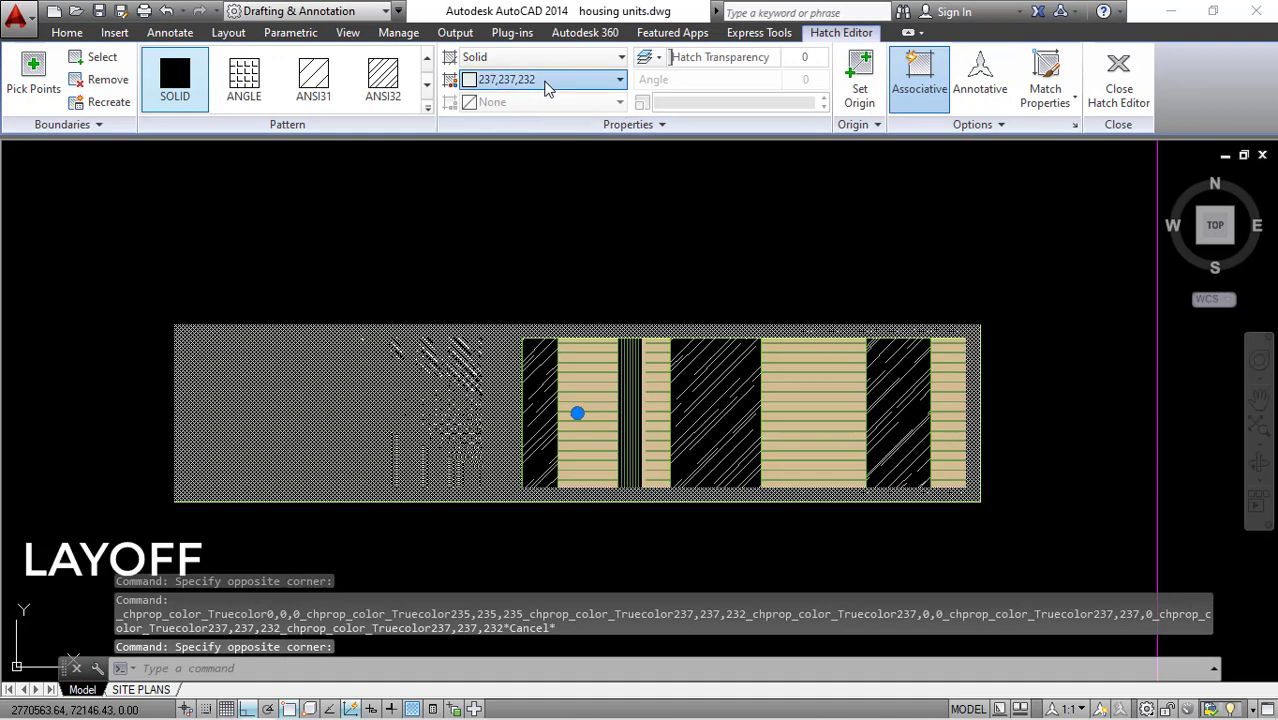
click(547, 85)
click(499, 337)
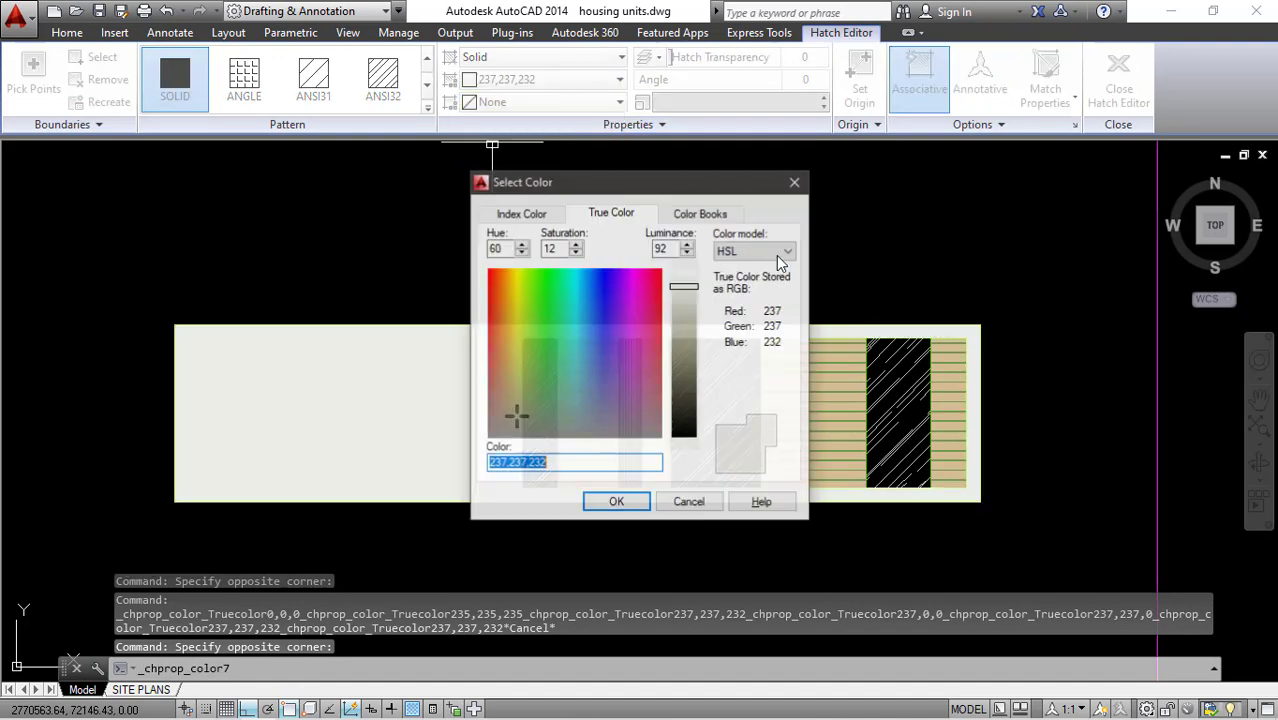
drag(658, 186, 864, 180)
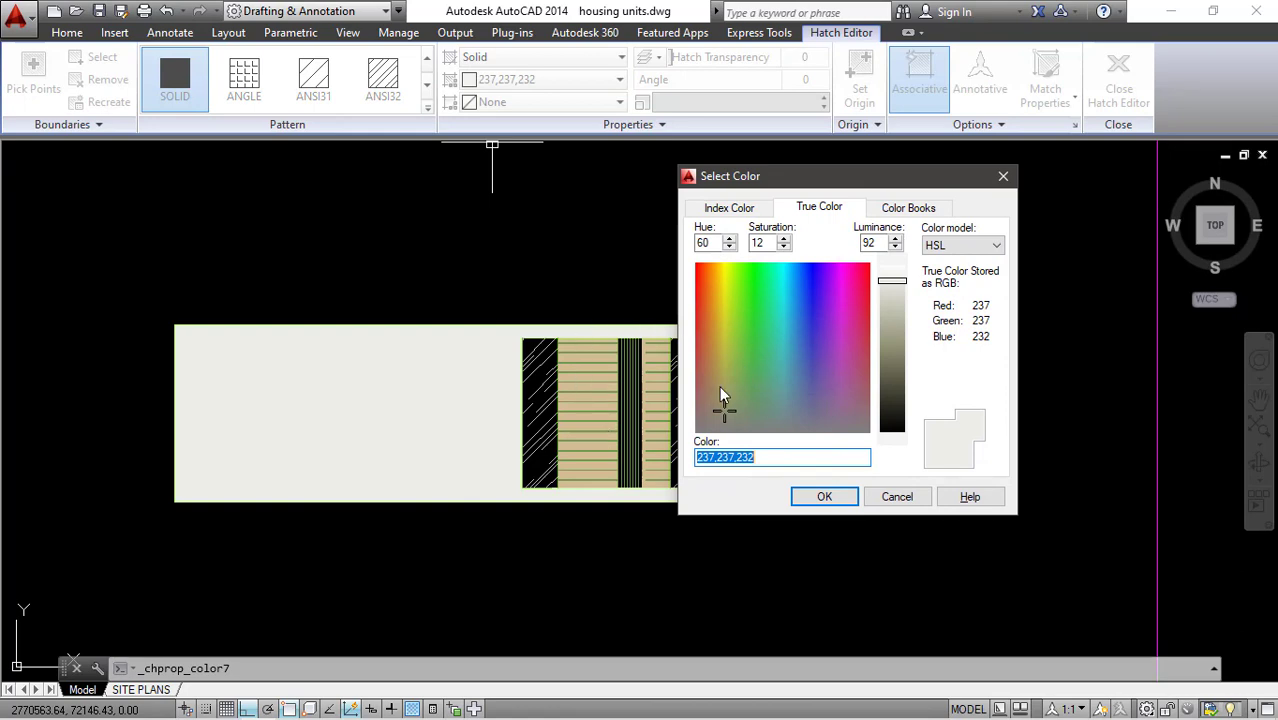
click(816, 494)
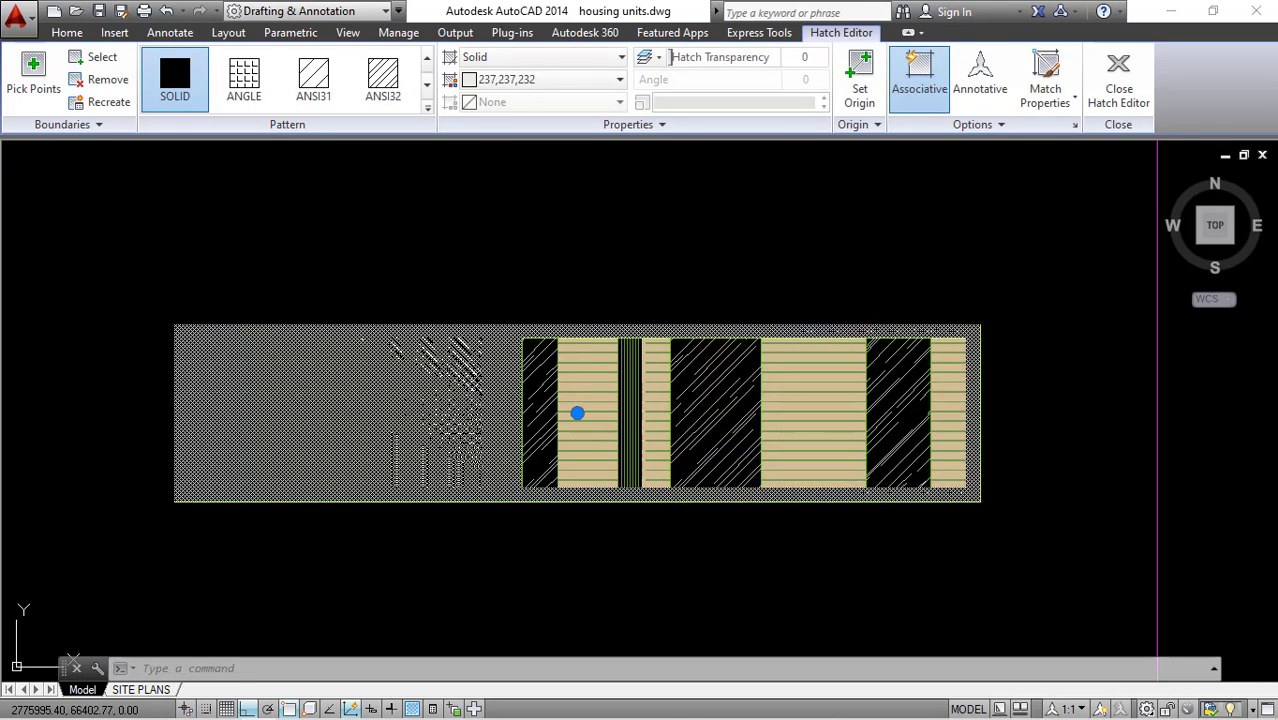
Erase the copied facade bay from the empty area beside the elevations
key(Escape)
scroll(420, 322, down, 3)
key(Delete)
click(655, 288)
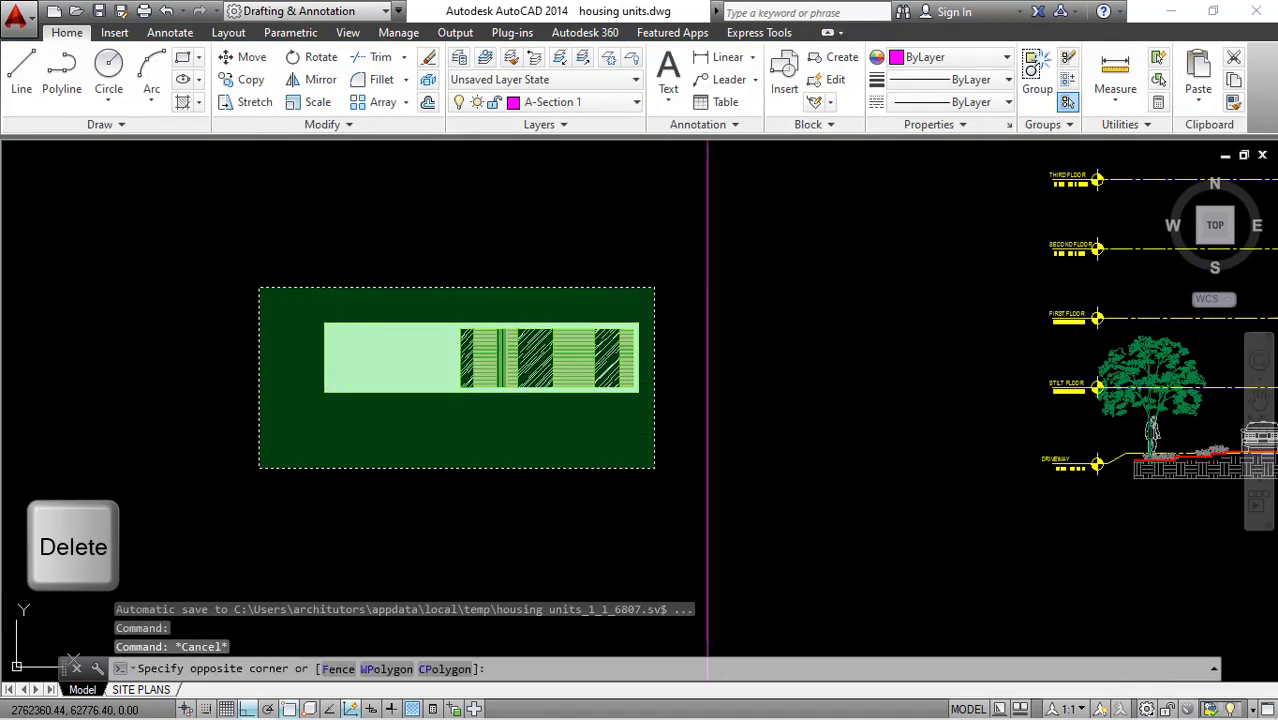
click(259, 468)
text(e)
key(Return)
Erase the tree and the standing human figure beside the driveway level mark of the east elevation
scroll(722, 386, down, 1)
drag(722, 386, 414, 389)
drag(634, 410, 535, 440)
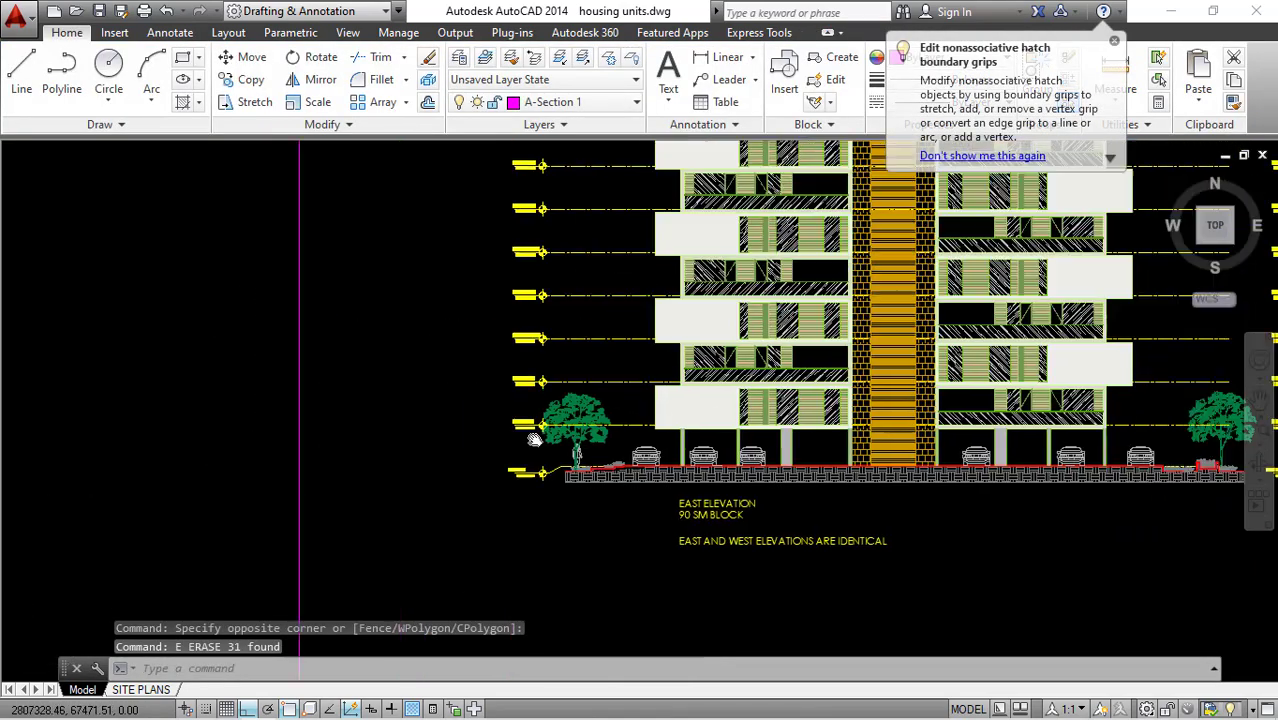
scroll(535, 440, down, 3)
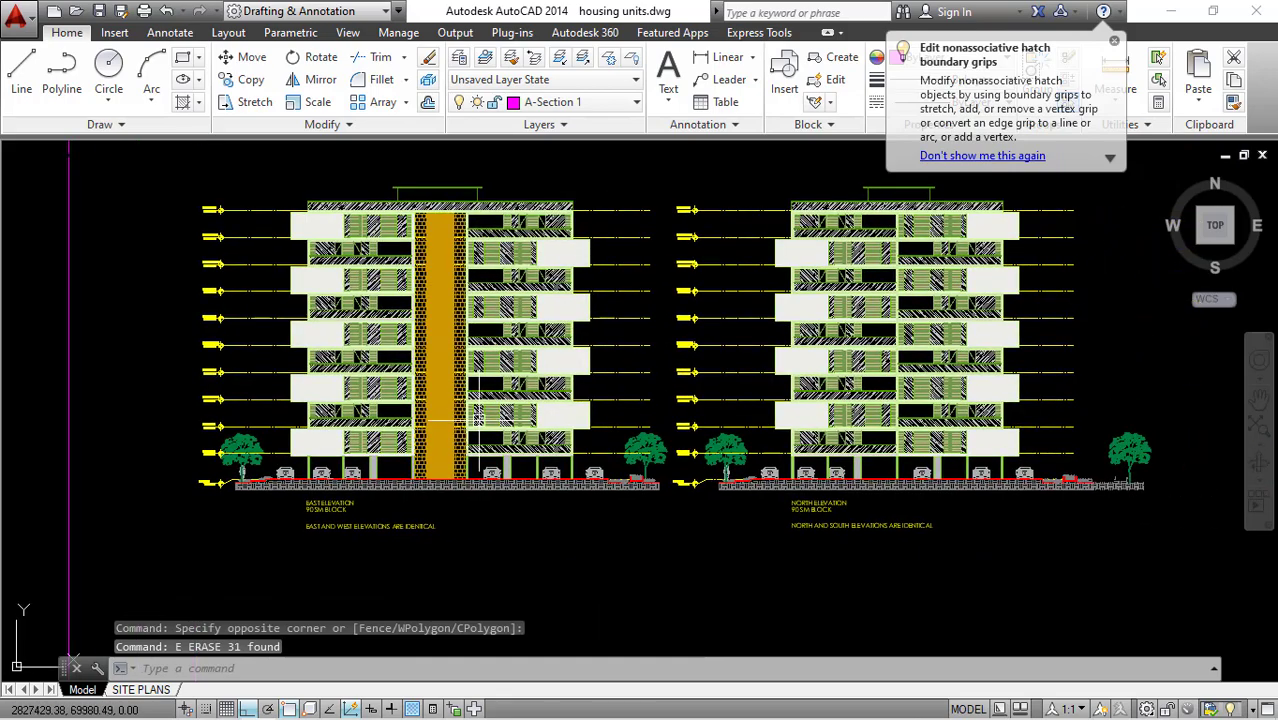
scroll(365, 430, up, 5)
scroll(366, 429, up, 2)
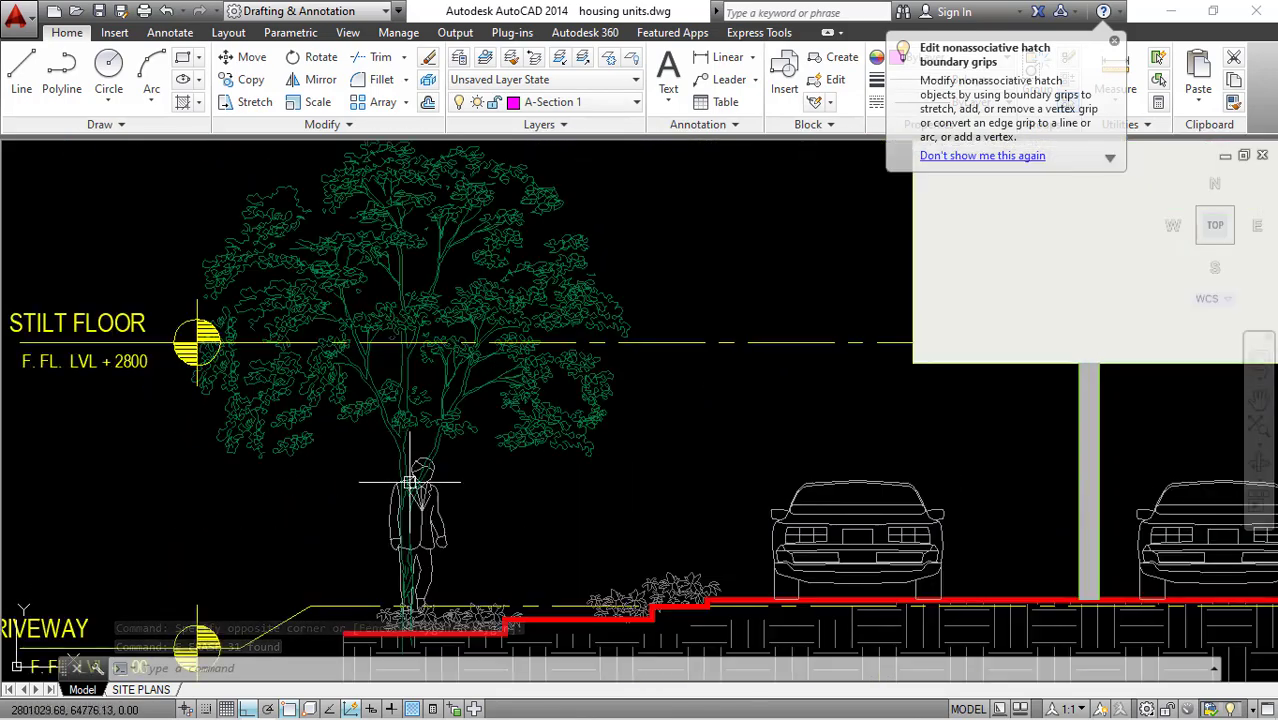
click(502, 442)
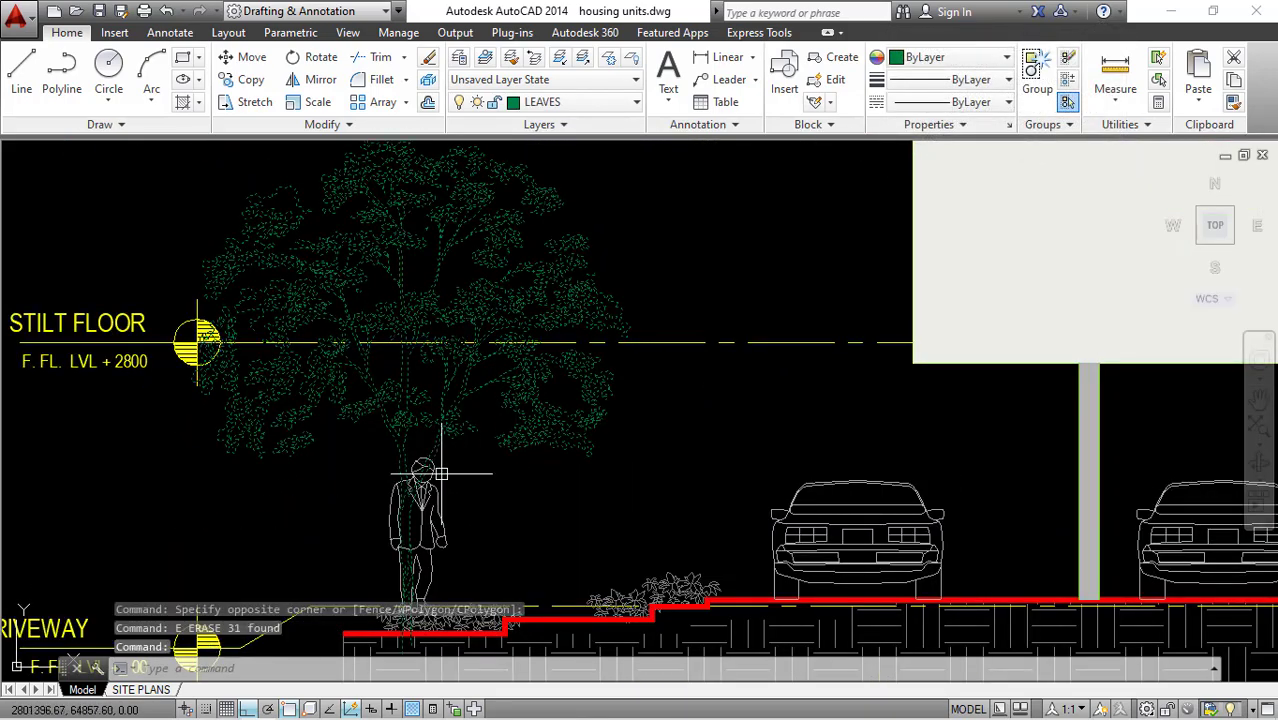
click(436, 490)
key(e)
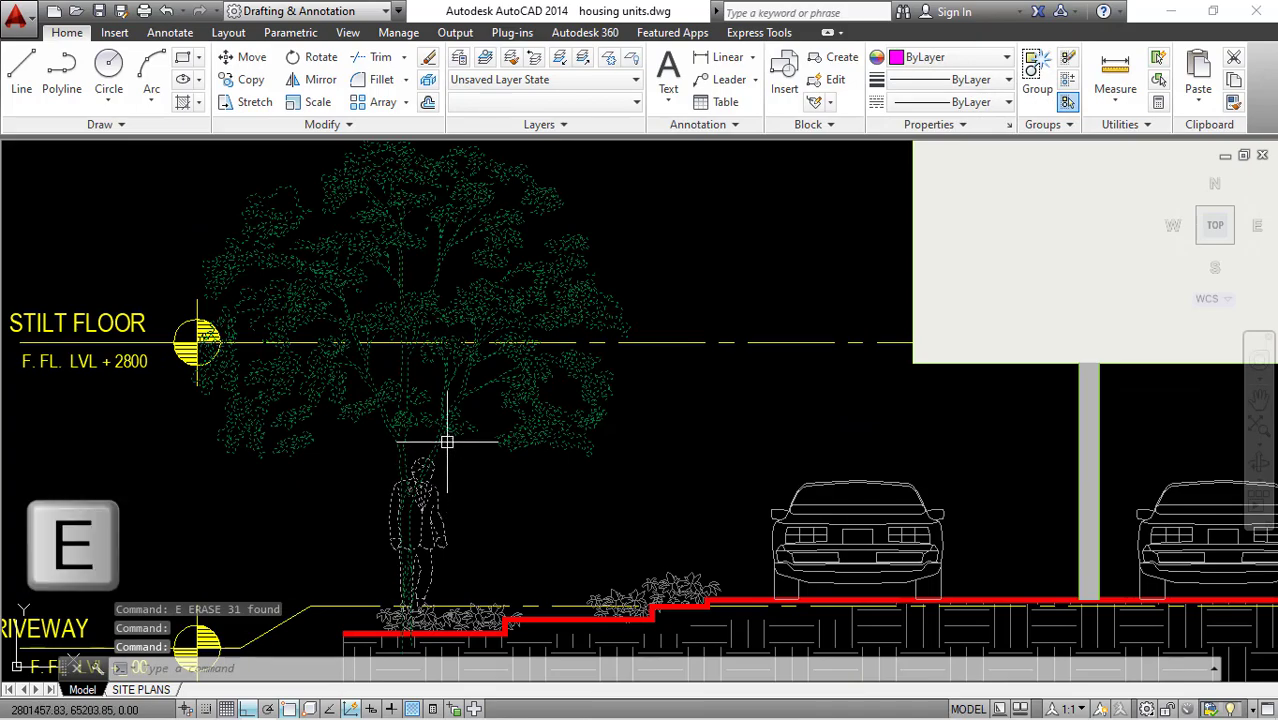
key(Return)
Erase the trees and the human figure standing between the east and north elevations
scroll(447, 441, down, 6)
scroll(678, 441, up, 3)
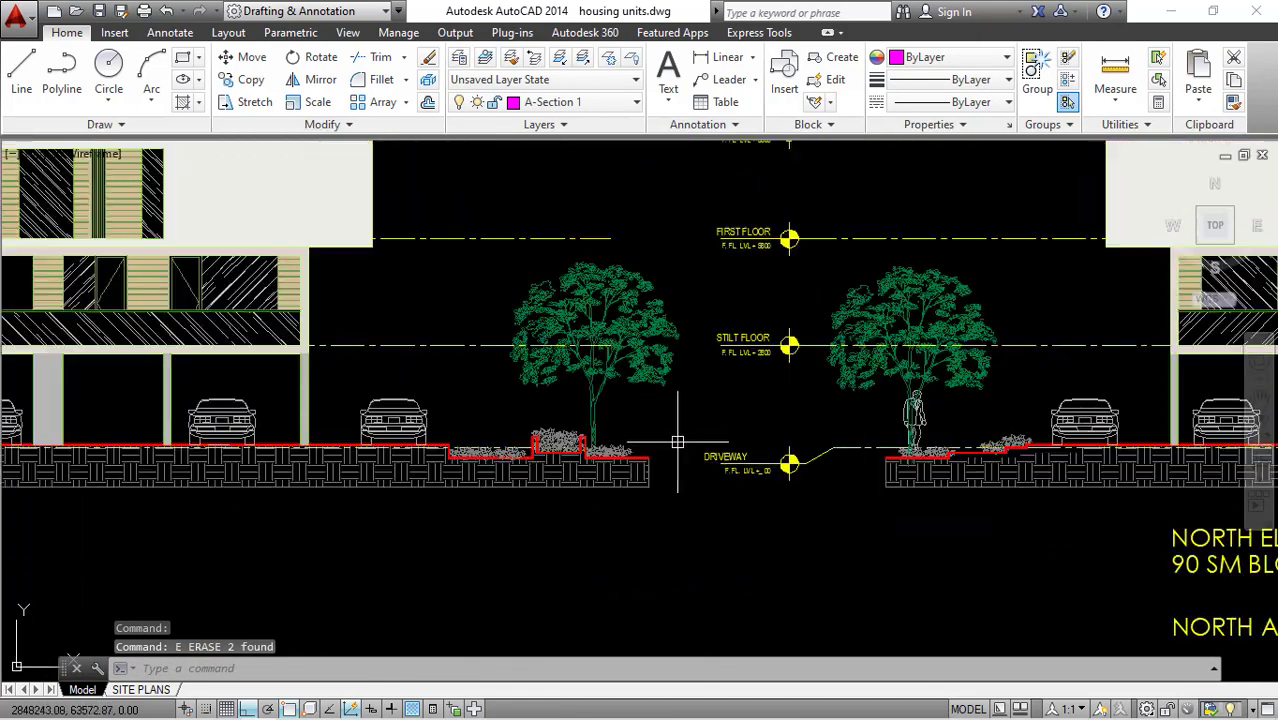
scroll(640, 419, up, 2)
click(606, 356)
click(550, 306)
key(Return)
Erase the remaining tree at the far end of the north elevation's ground line
drag(732, 422, 619, 434)
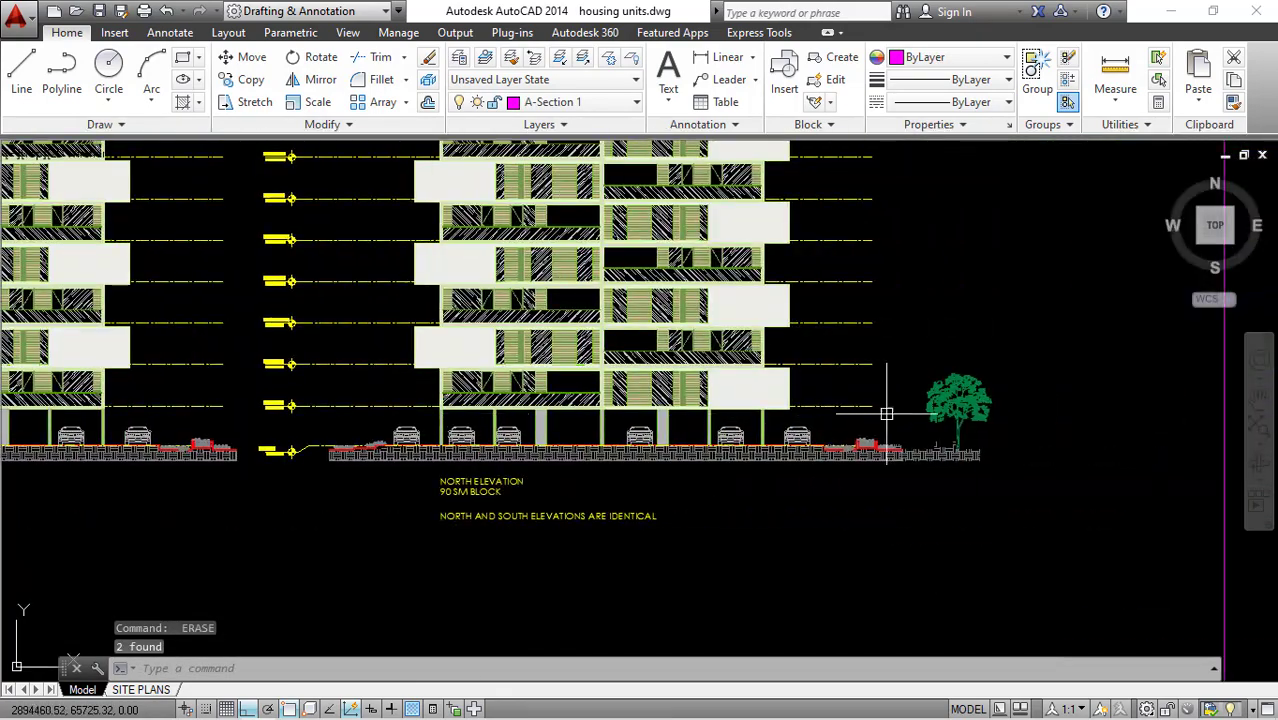
scroll(1015, 423, up, 4)
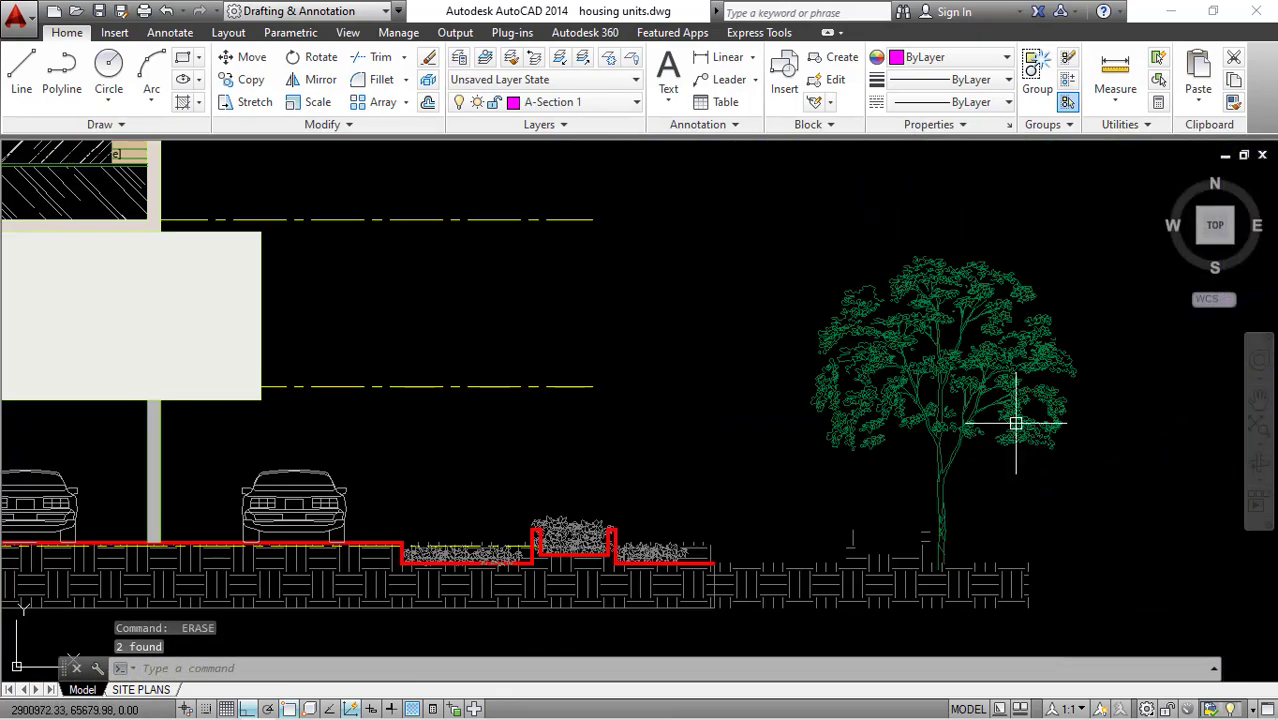
click(1063, 445)
click(817, 451)
key(Return)
Start the Plot command and apply the previous plot's page setup, with DWG To PDF.pc3 and ISO full bleed A1 paper
scroll(825, 446, down, 8)
scroll(722, 418, up, 2)
drag(670, 400, 790, 423)
text(p)
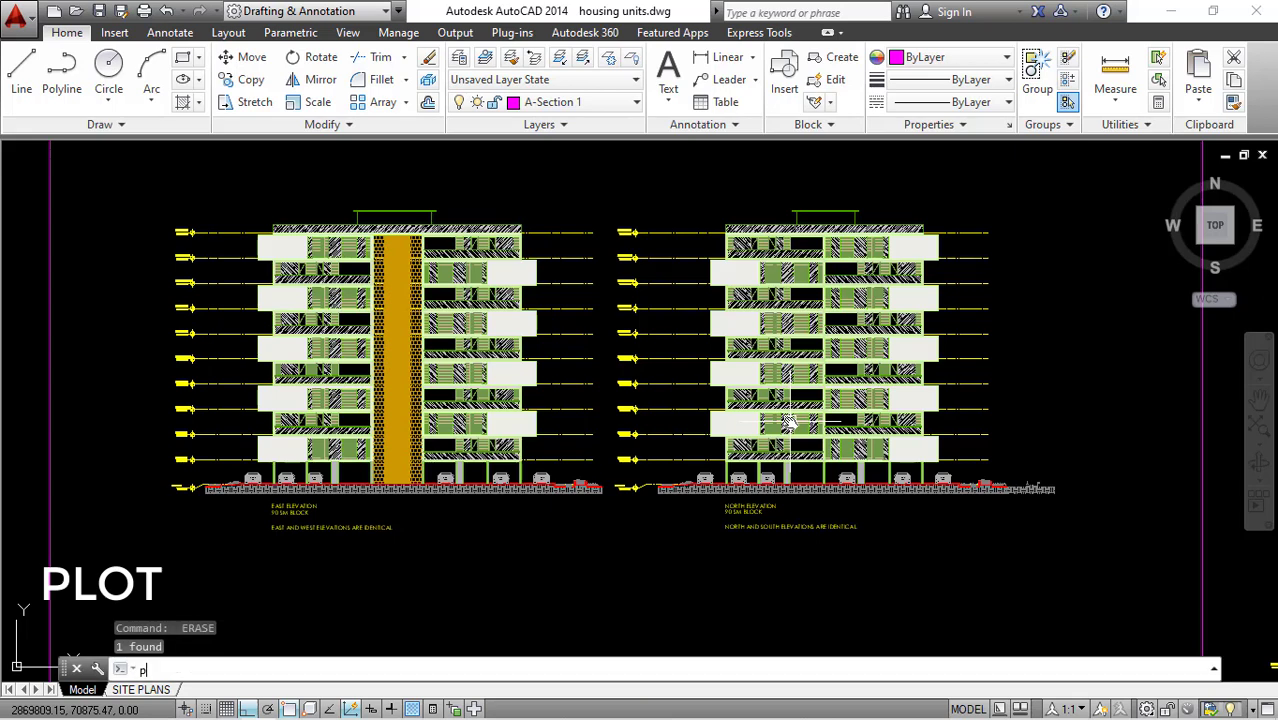
text(lot)
key(Return)
click(521, 171)
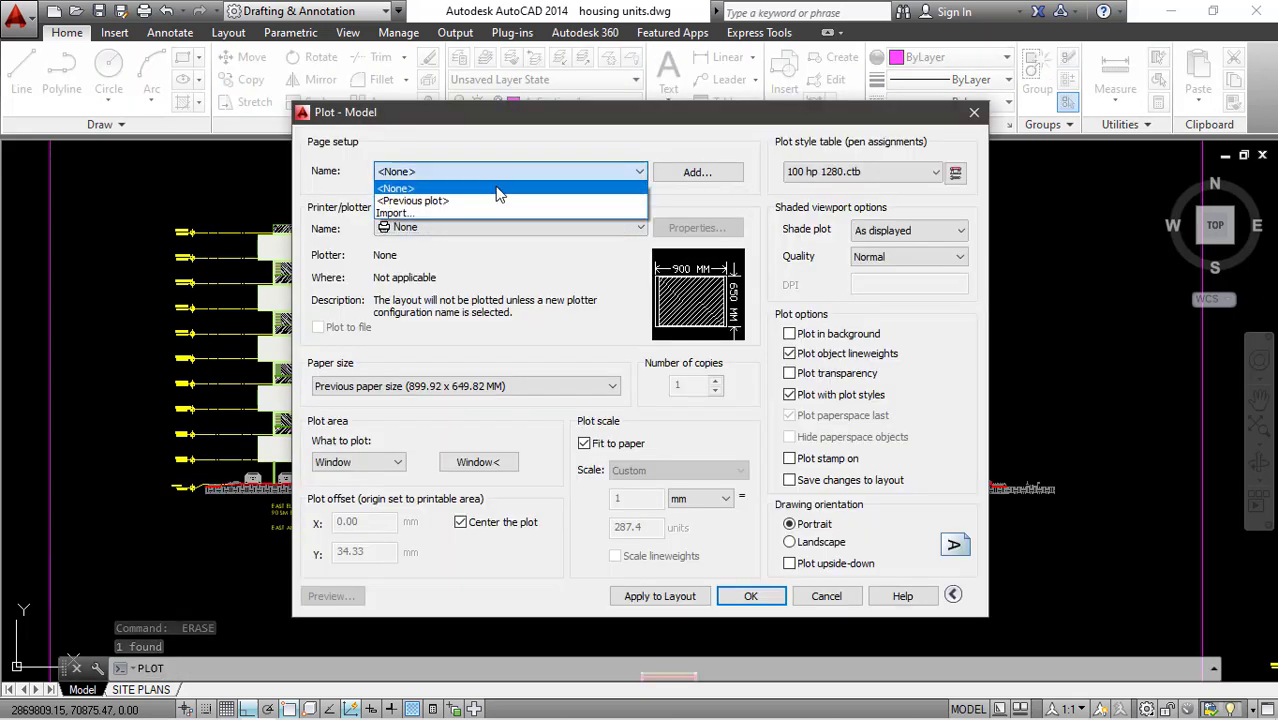
click(487, 202)
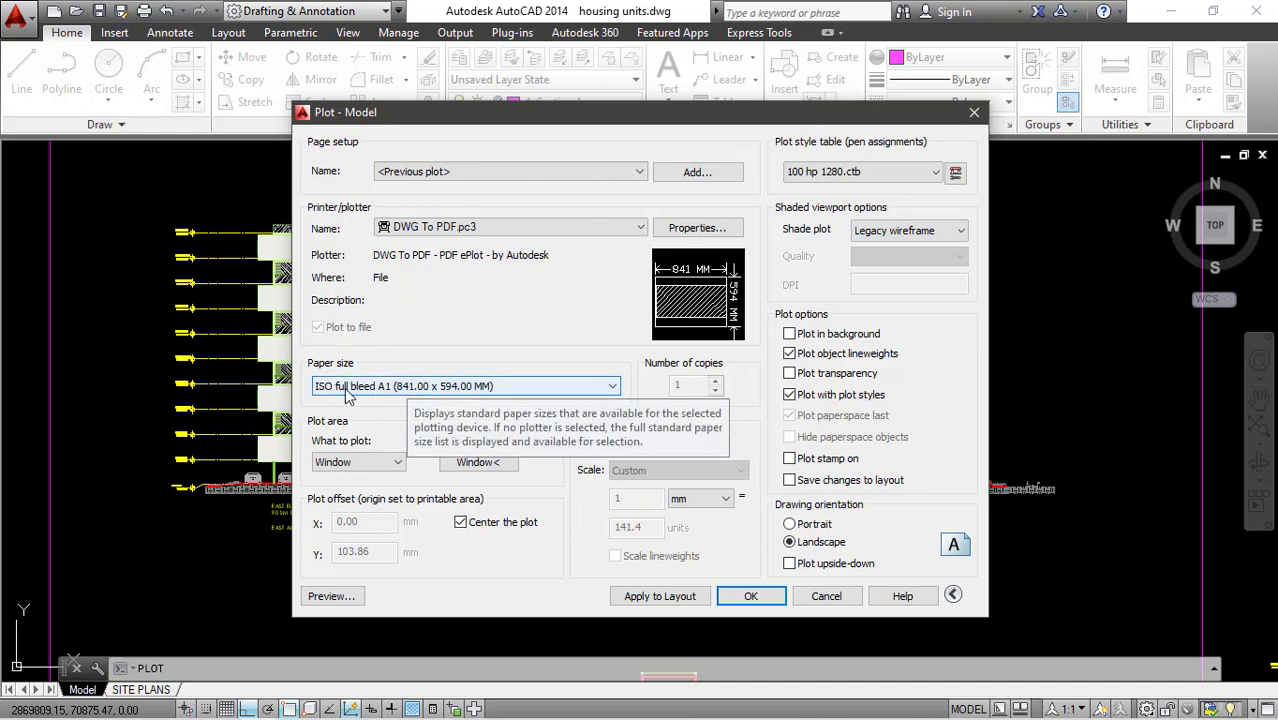
click(495, 463)
scroll(546, 322, down, 3)
scroll(546, 380, up, 3)
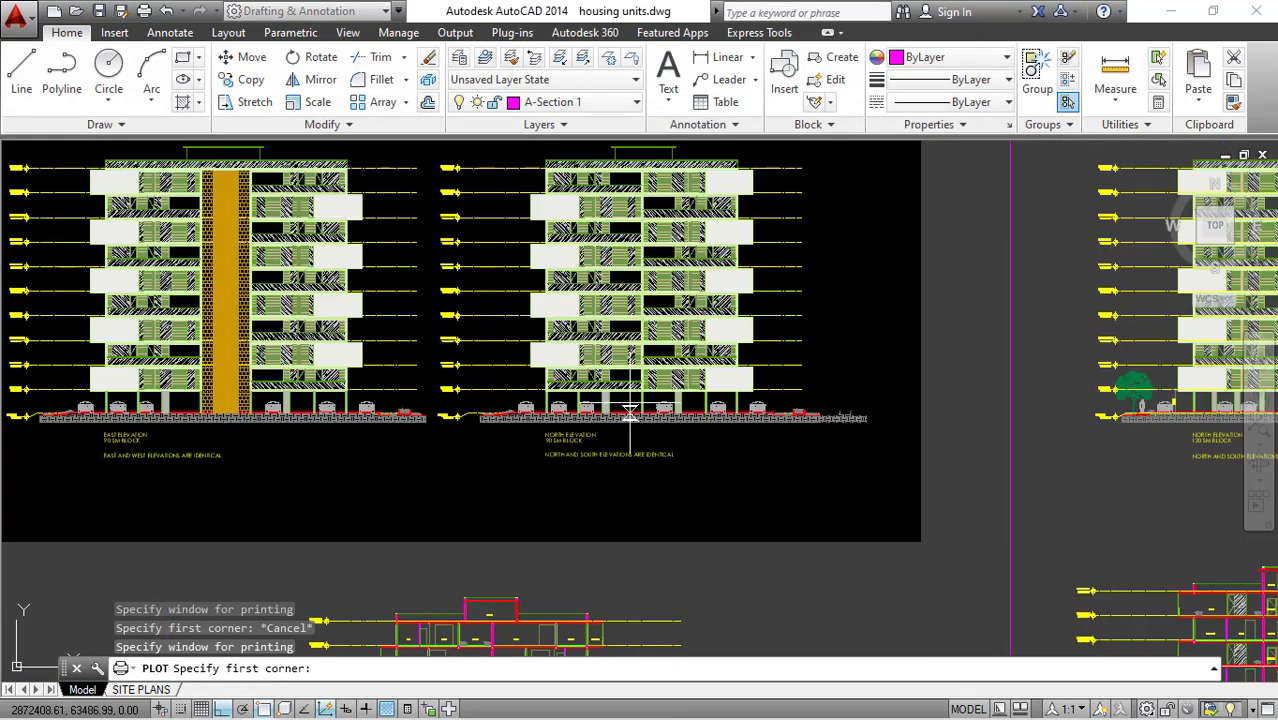
key(Escape)
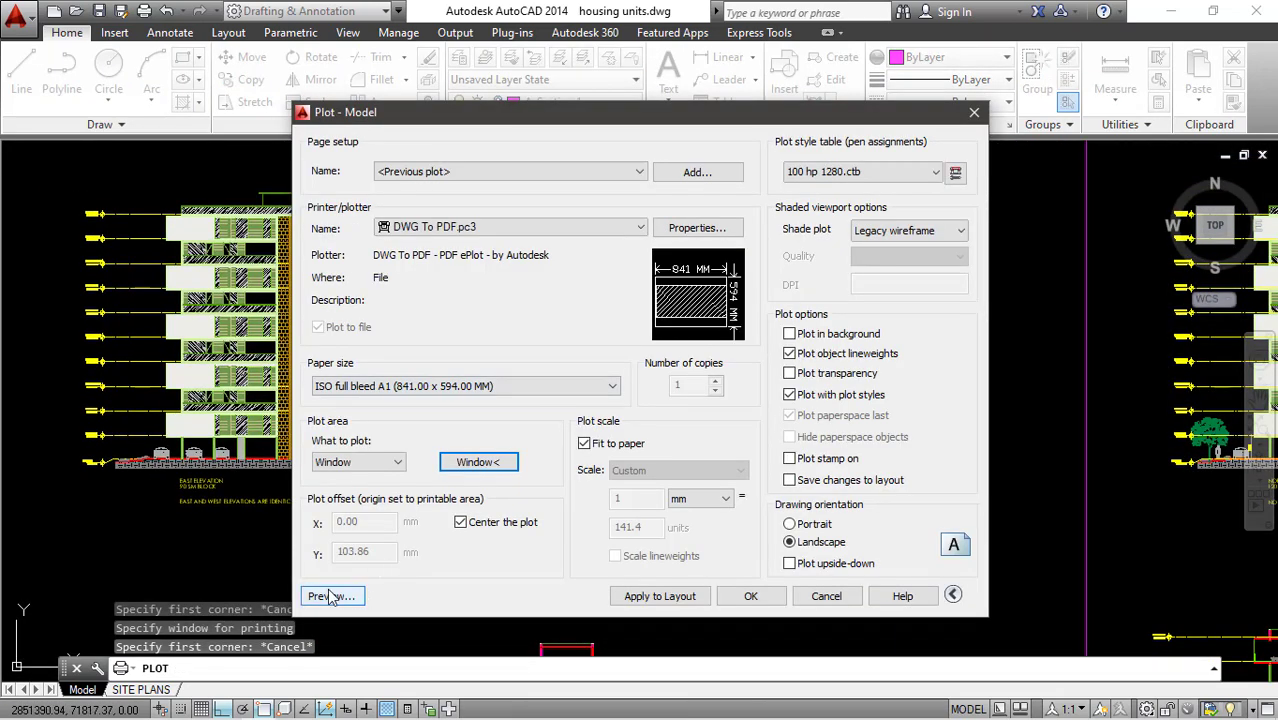
Preview the plot of the east and north elevations
click(330, 597)
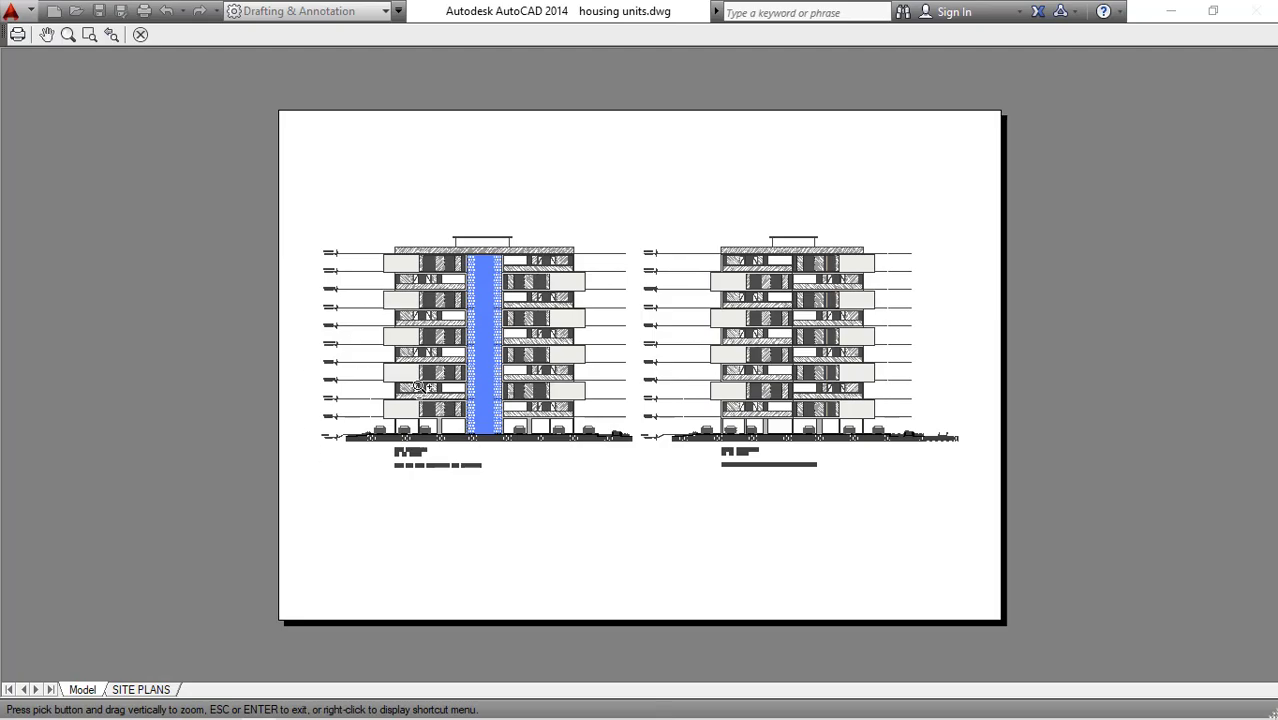
Examine the facade details, materials and floor levels of the elevations up close in the plot preview
scroll(418, 387, up, 12)
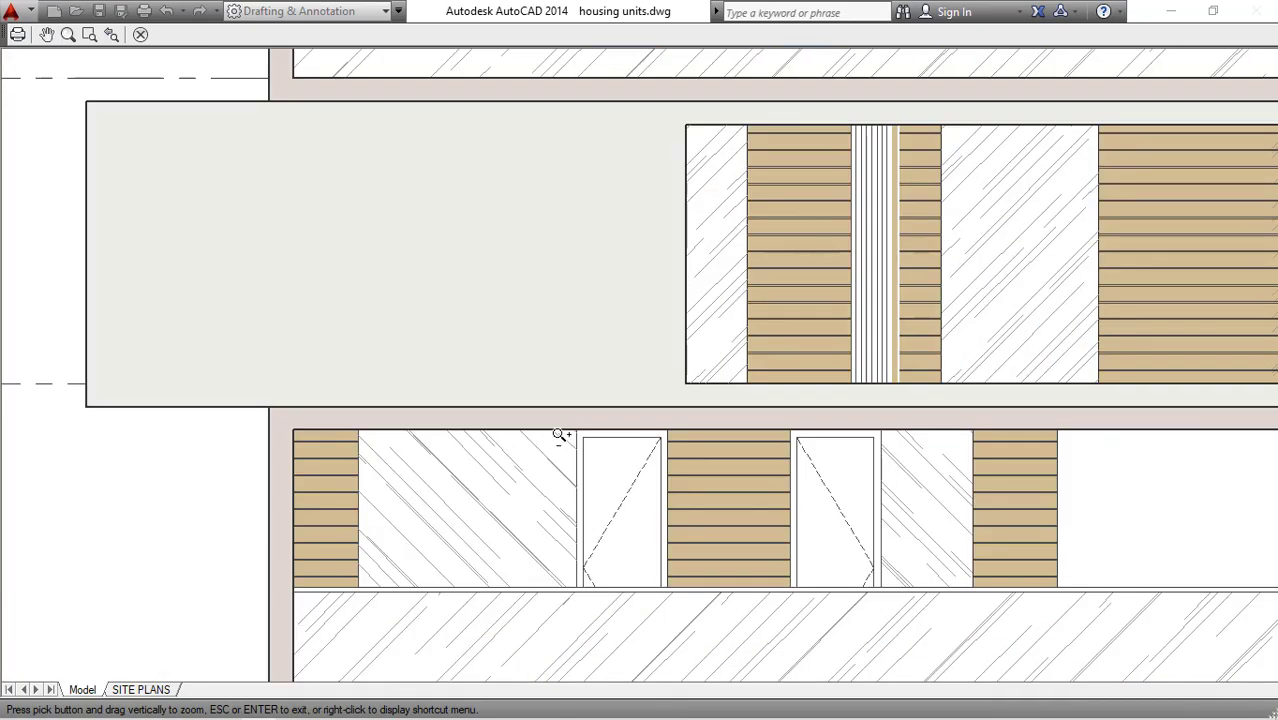
scroll(558, 435, down, 6)
scroll(525, 278, up, 5)
scroll(722, 357, down, 1)
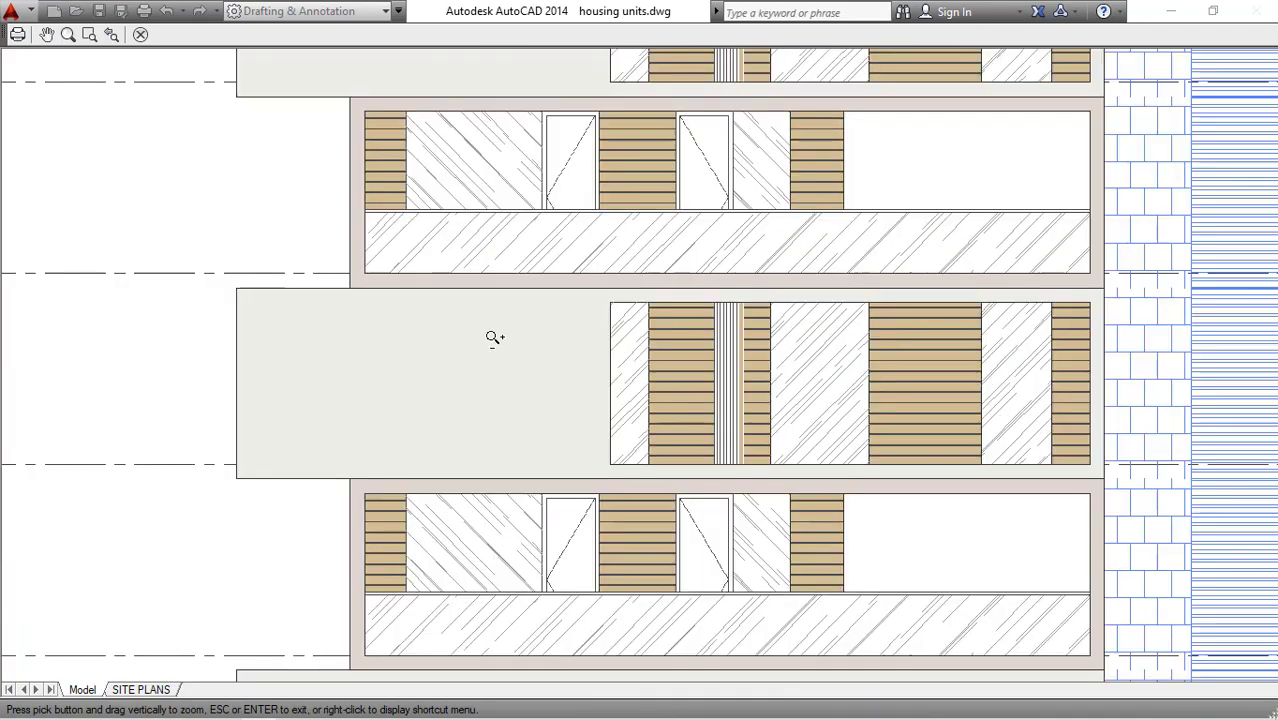
scroll(451, 353, down, 3)
drag(843, 456, 498, 362)
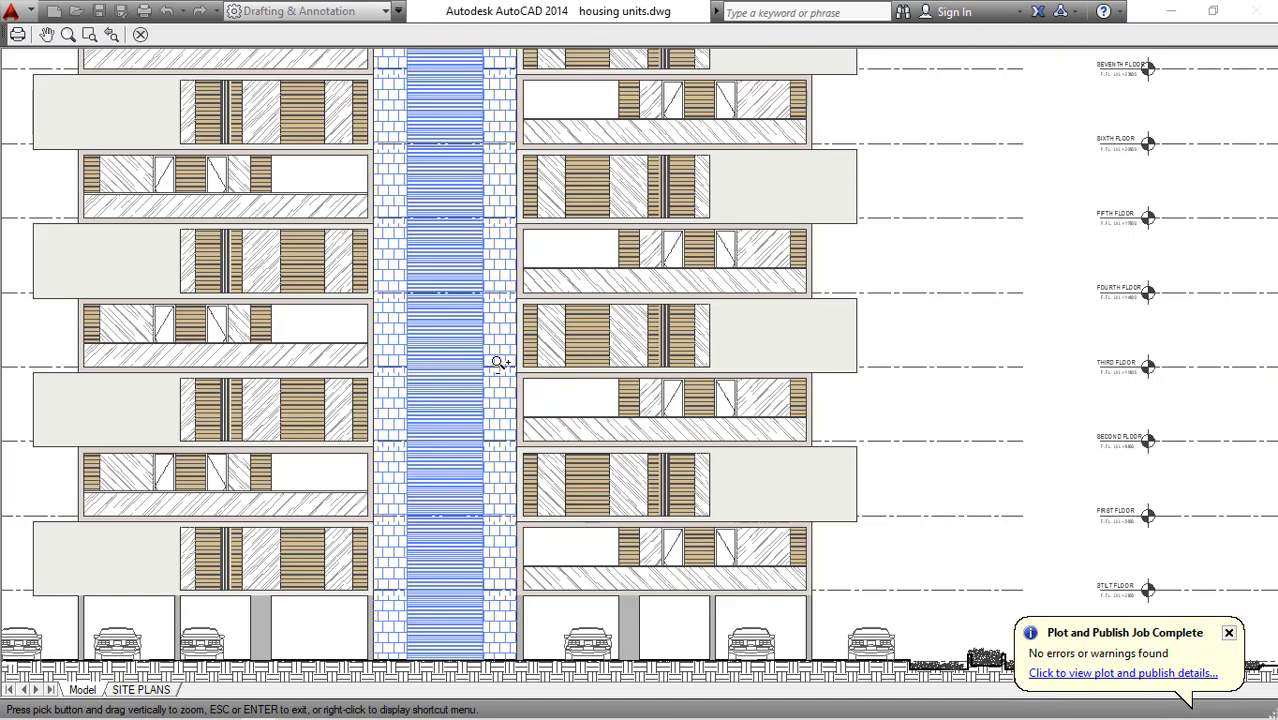
scroll(499, 363, down, 5)
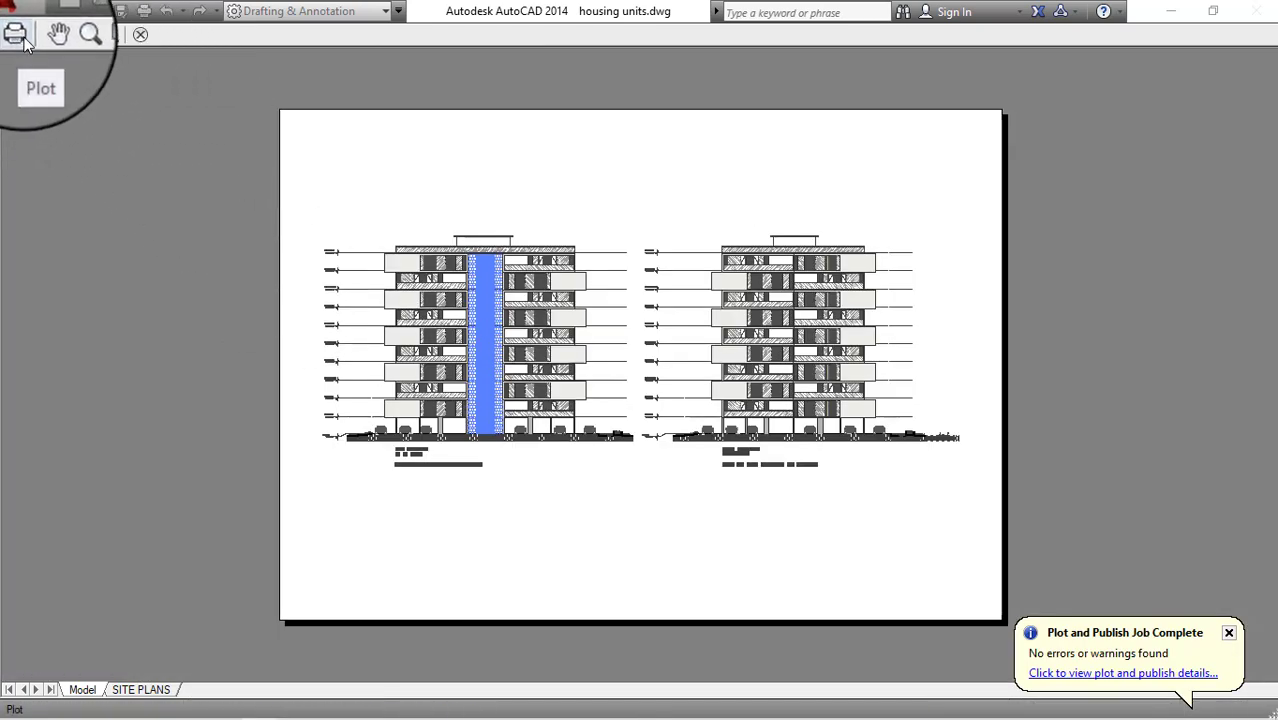
Plot the previewed elevations and save the file as housing units-Model.pdf in New folder
click(18, 40)
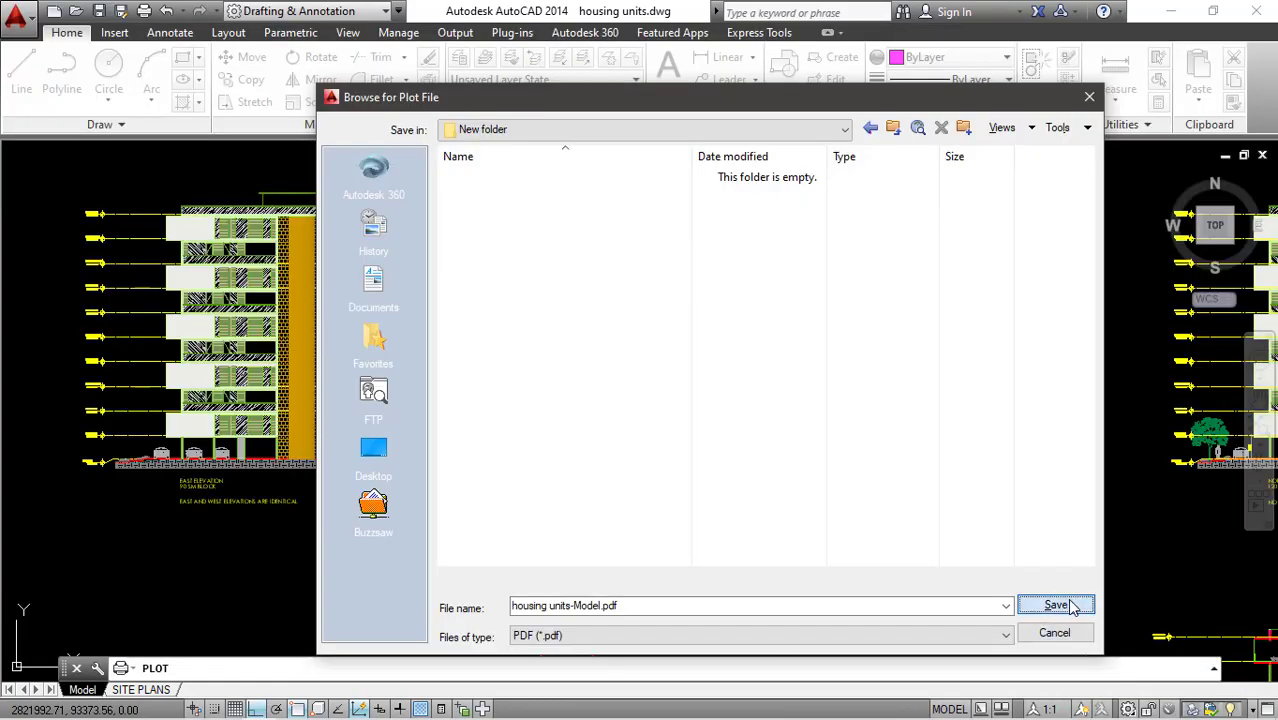
click(1057, 605)
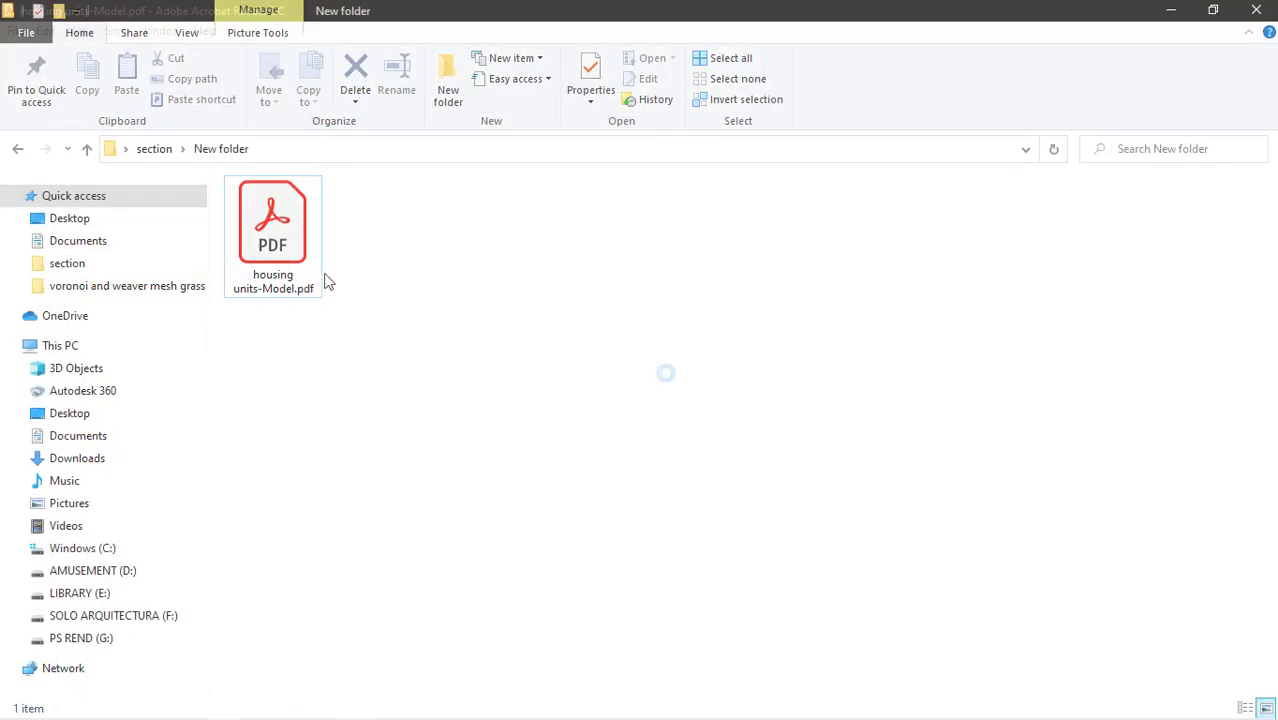
Switch to File Explorer and open housing units-Model.pdf with Photoshop
right_click(285, 252)
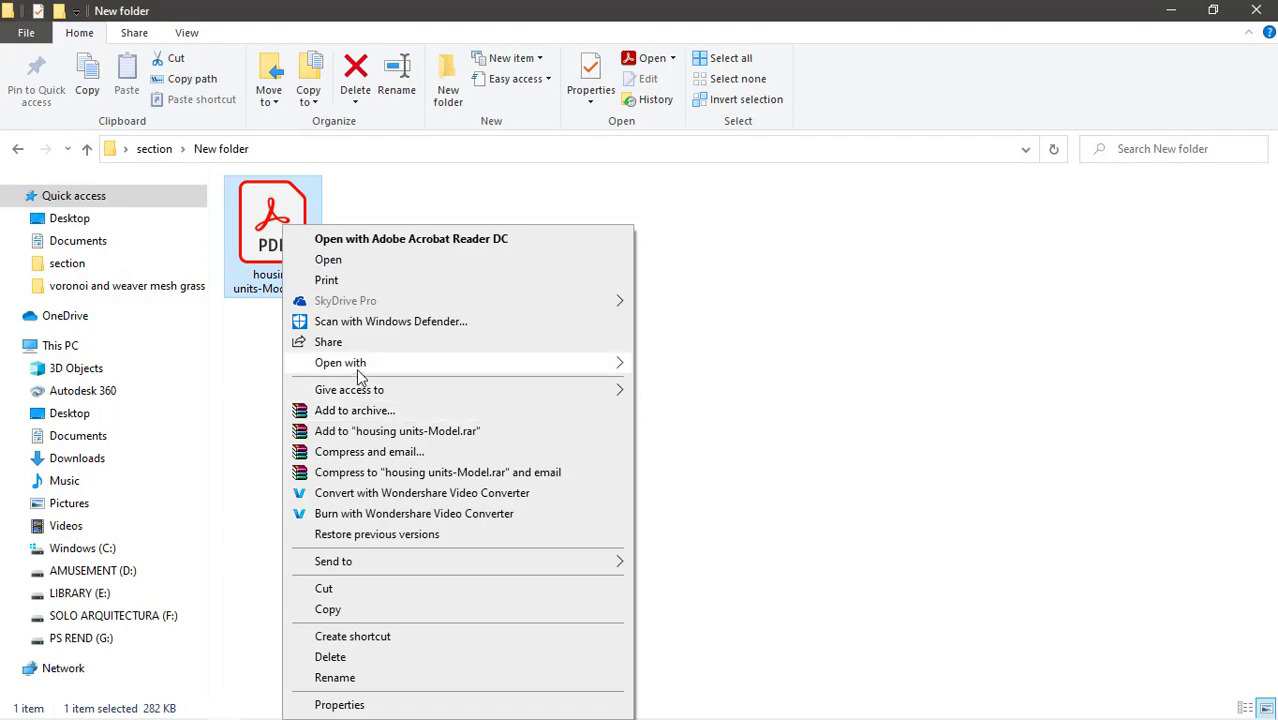
mouse_move(528, 370)
click(687, 387)
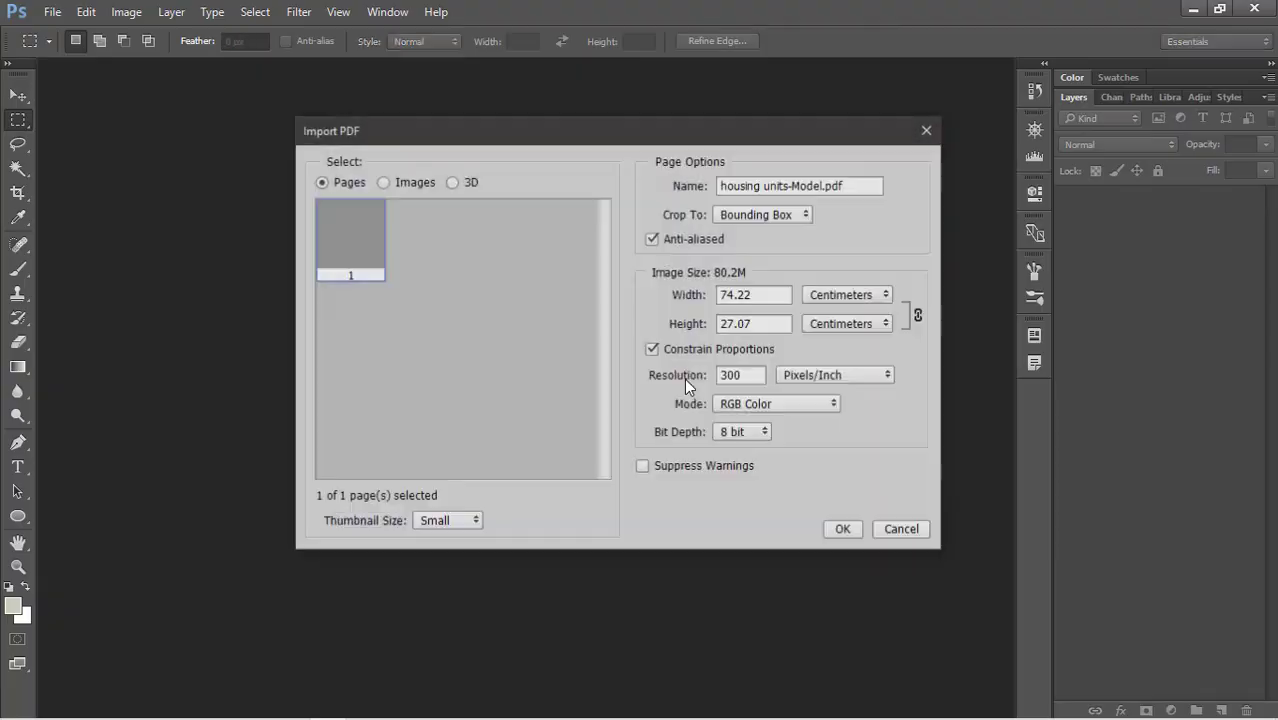
Import the PDF page cropped to Art Box at a resolution of 300 pixels/inch
click(745, 215)
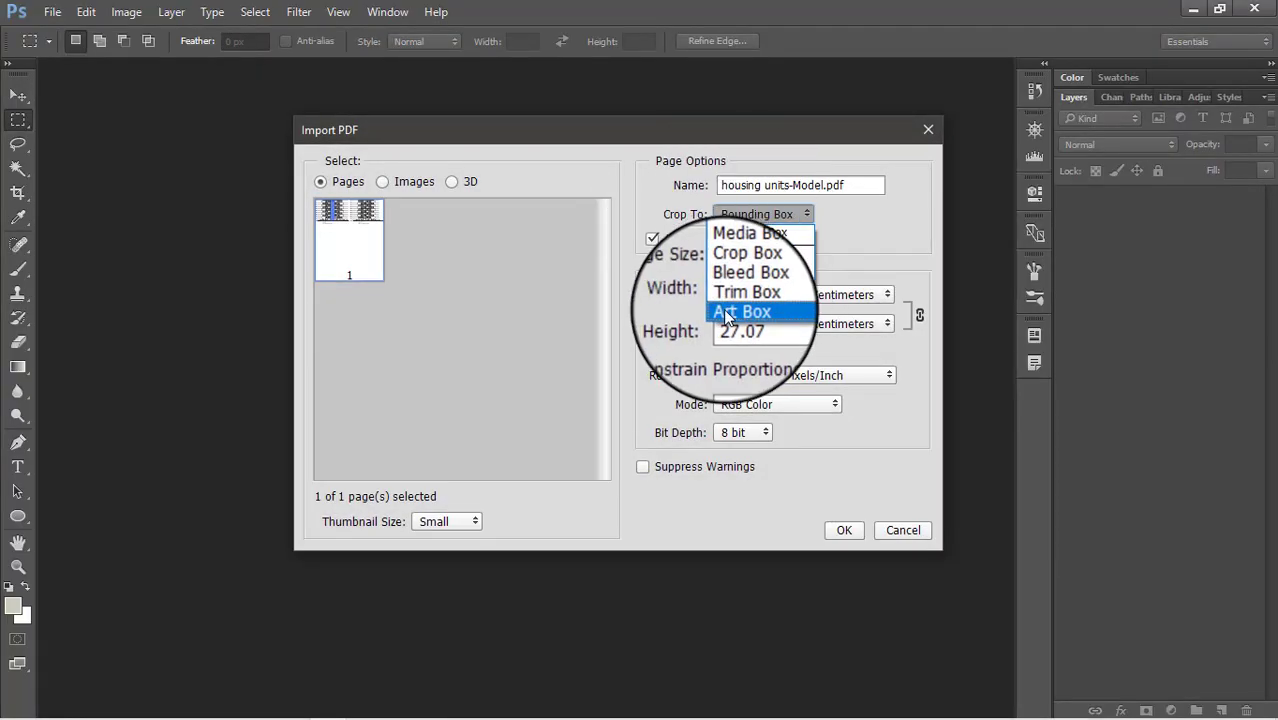
click(740, 311)
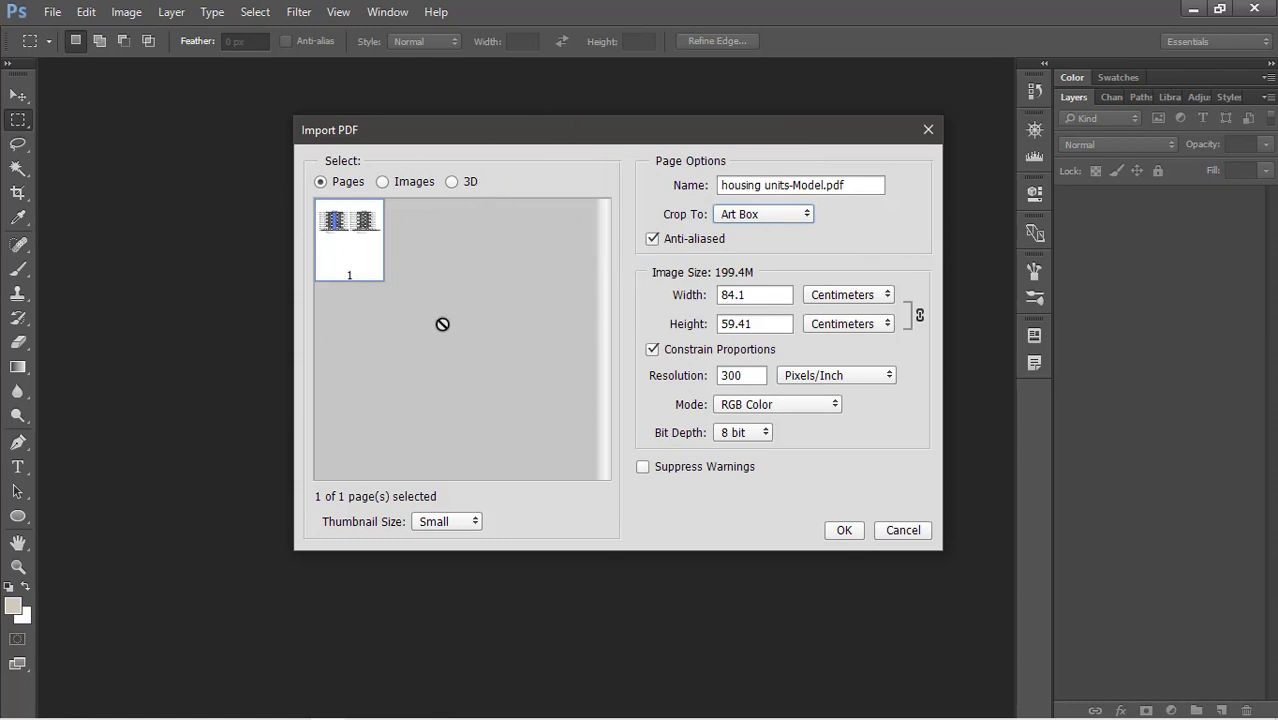
click(767, 376)
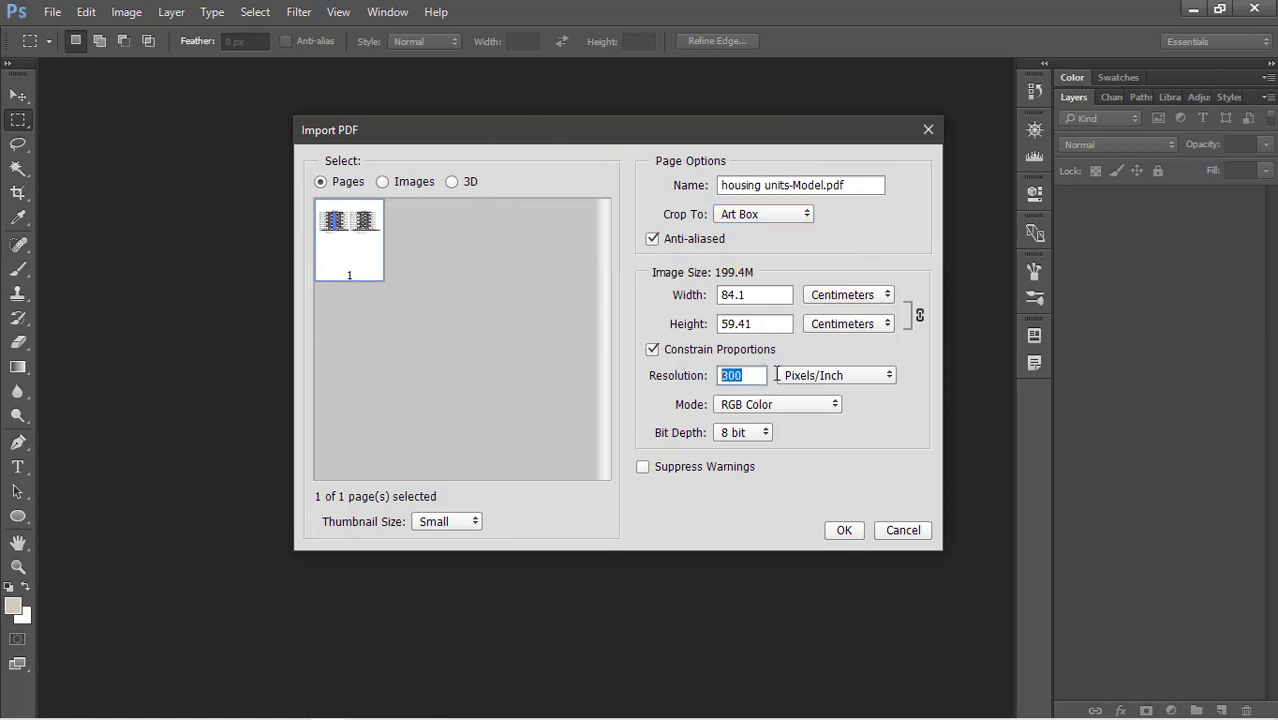
click(845, 531)
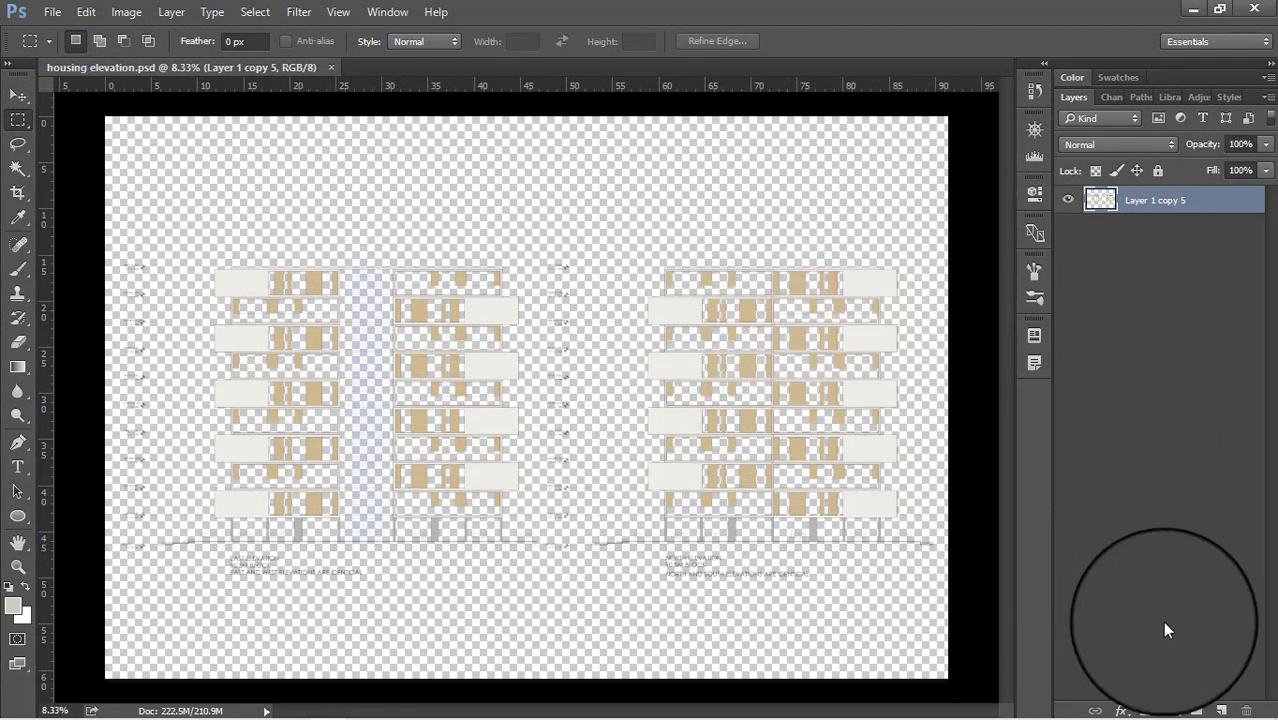
Add a new layer beneath the elevation drawing layer and name it background
click(1221, 710)
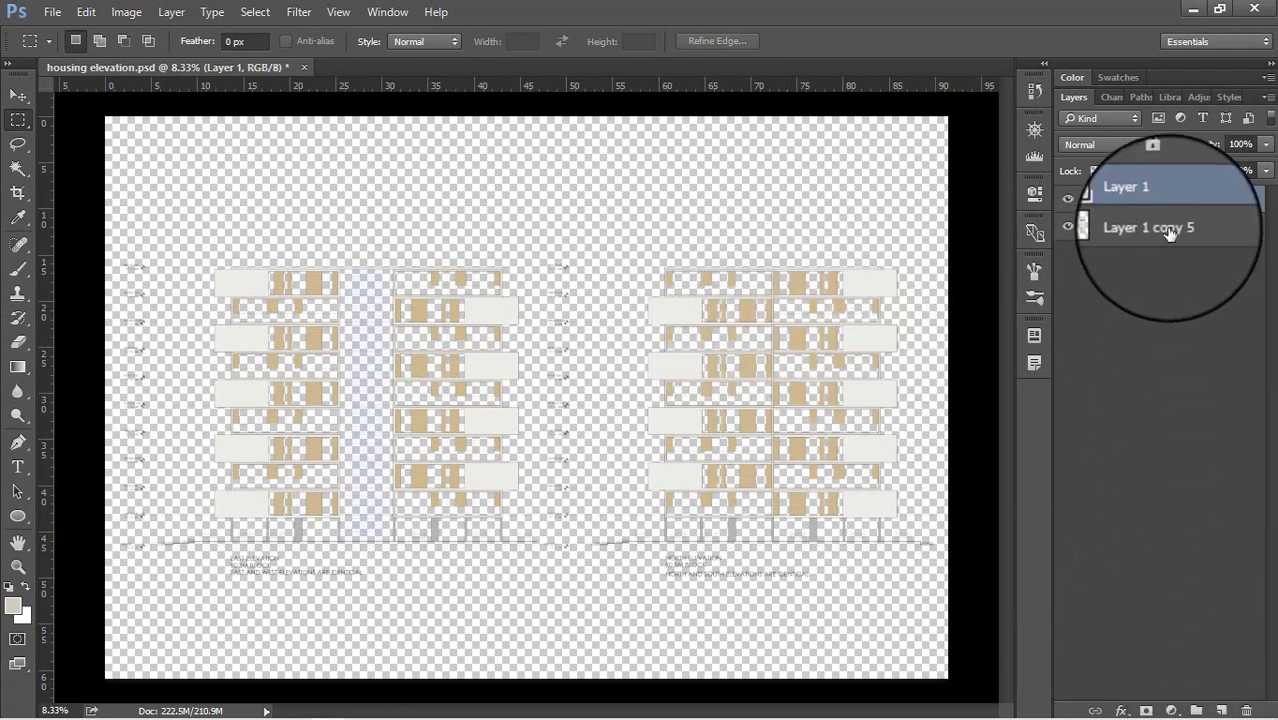
drag(1150, 203, 1142, 240)
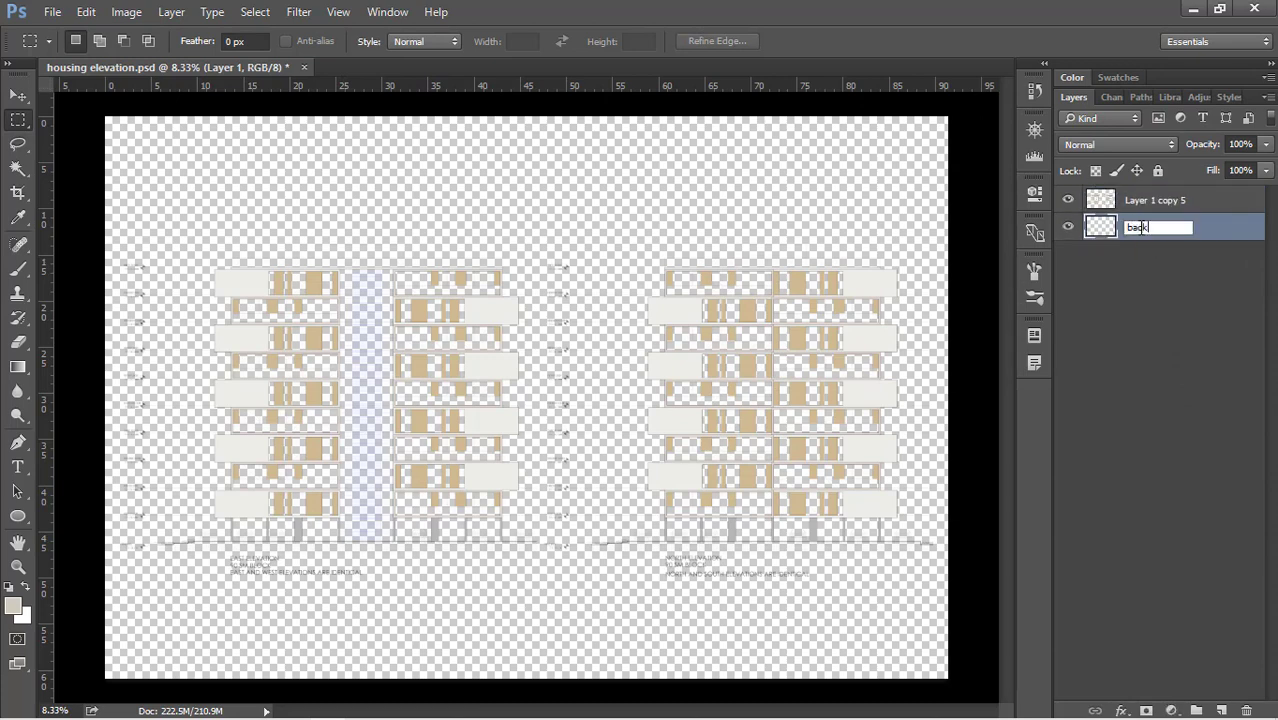
key(Return)
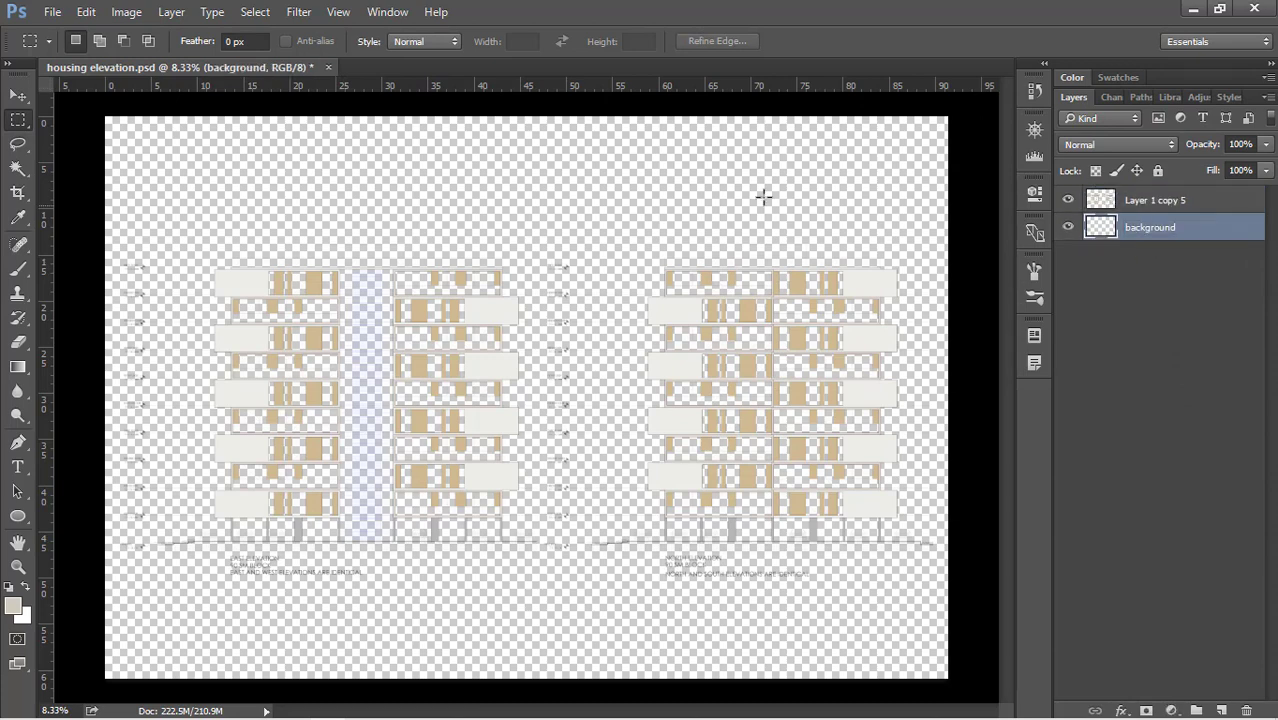
Fill the background layer with white (ffffff) in Normal mode at 100% opacity
key(shift+BackSpace)
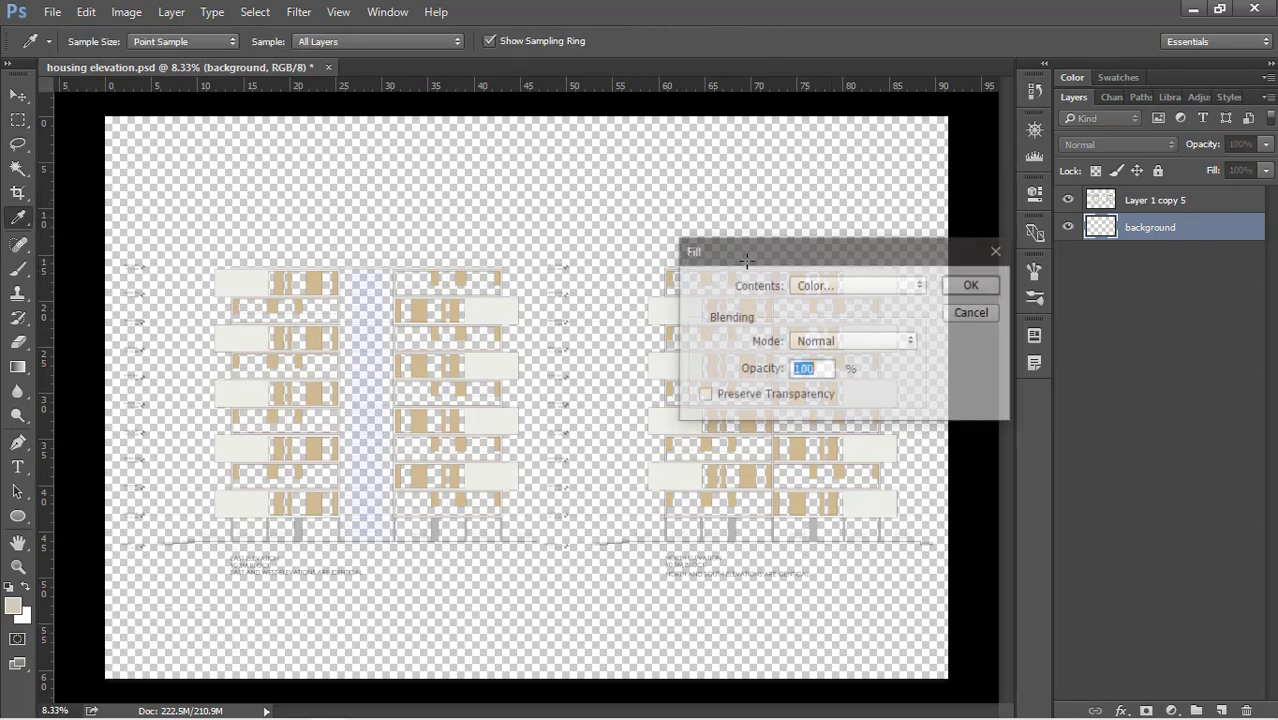
click(832, 283)
click(832, 283)
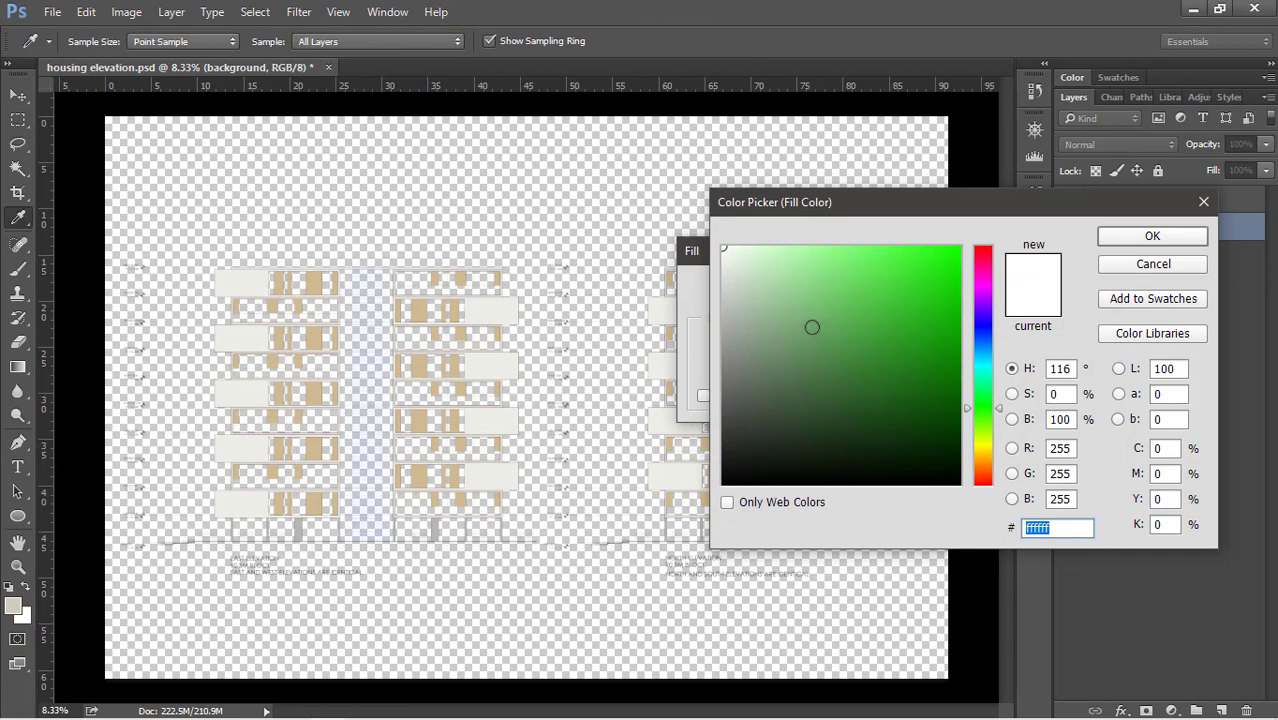
drag(812, 326, 723, 246)
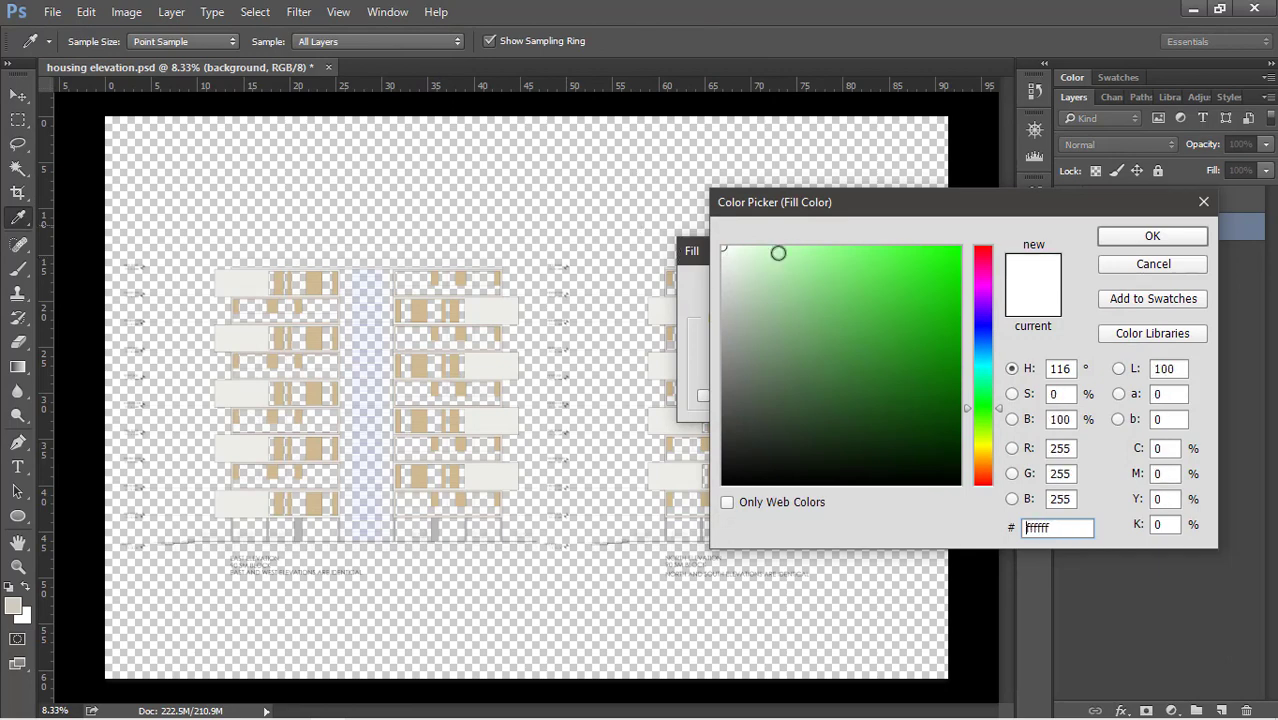
click(1150, 237)
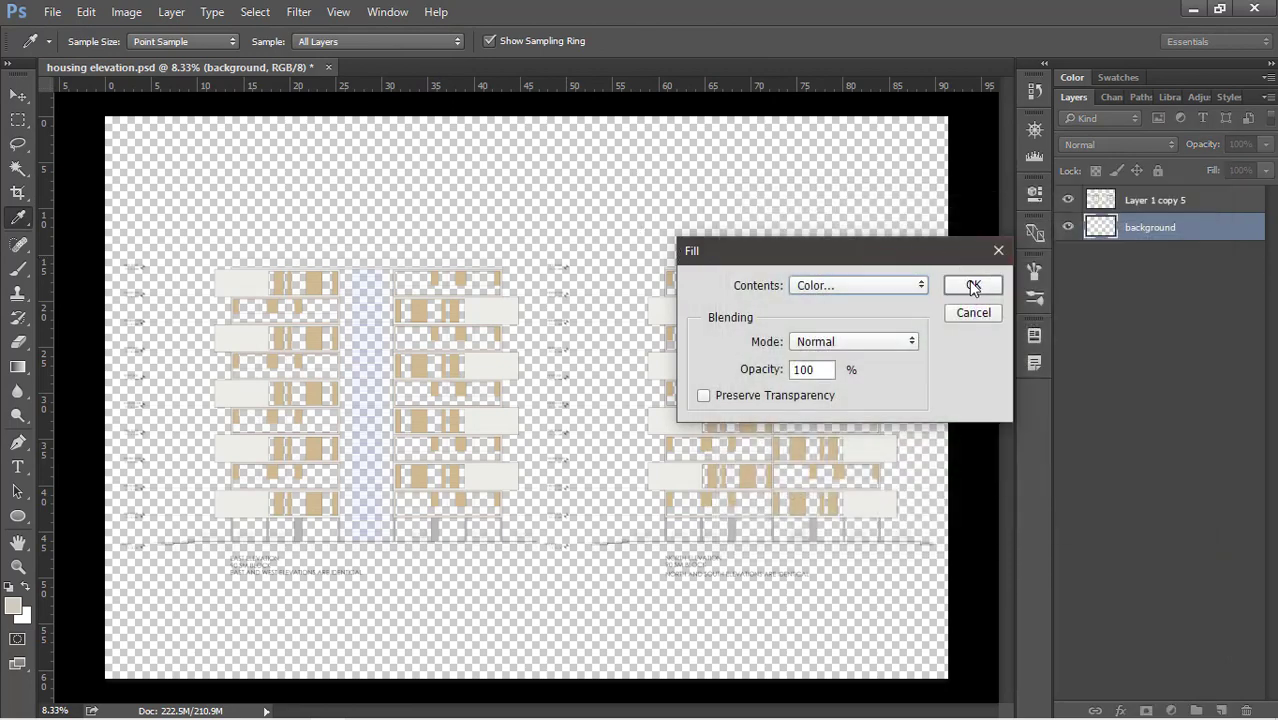
click(973, 287)
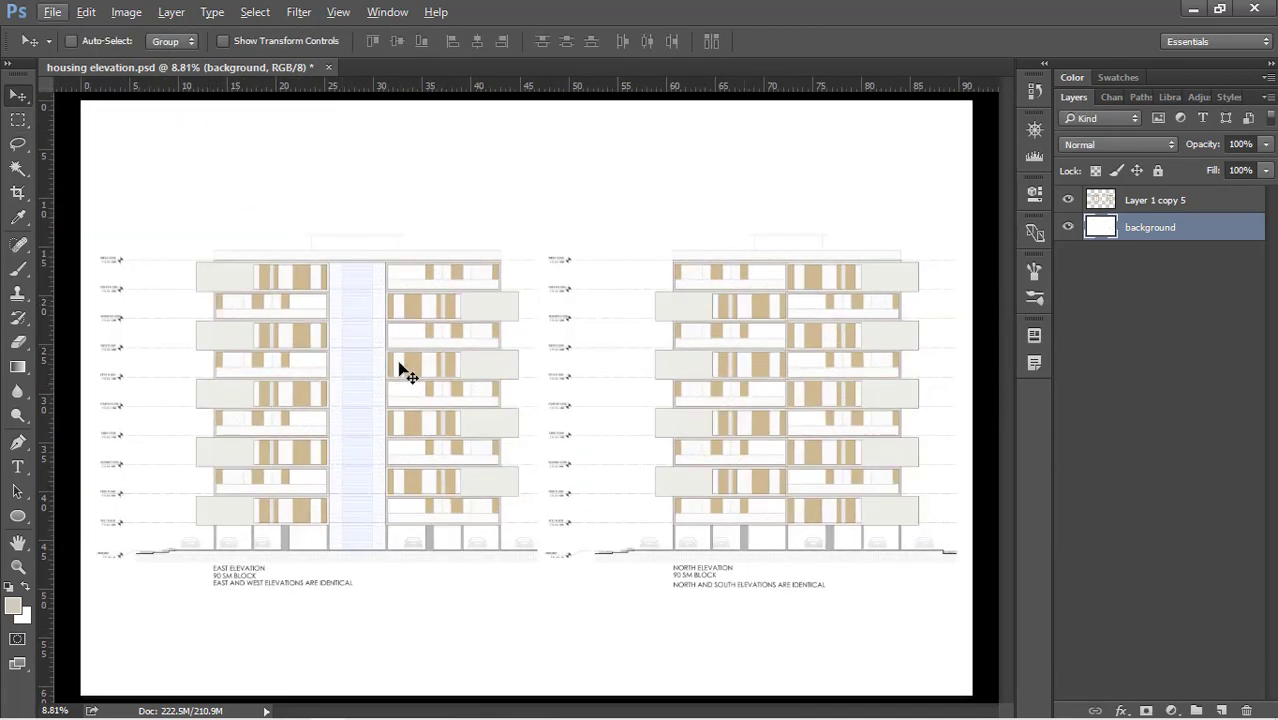
Crop the canvas to the east elevation, cutting off the north elevation with its level markers
click(17, 193)
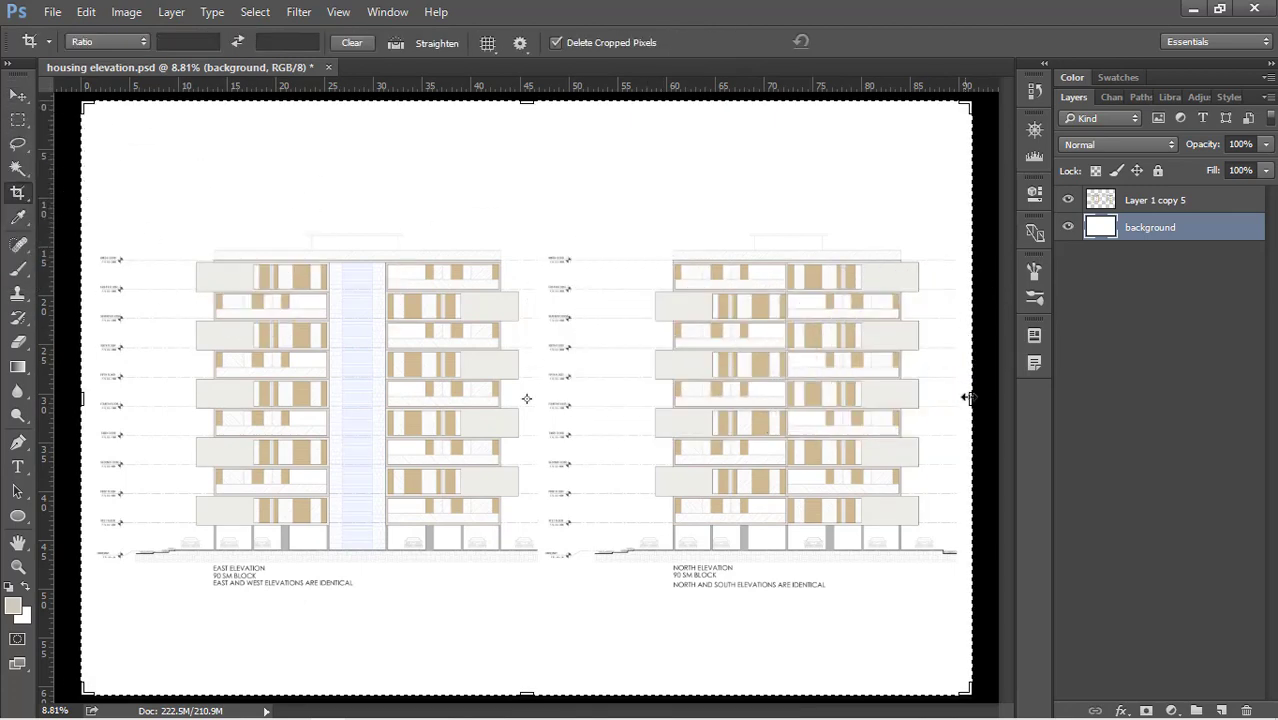
drag(966, 398, 755, 497)
scroll(766, 429, up, 8)
drag(600, 710, 680, 705)
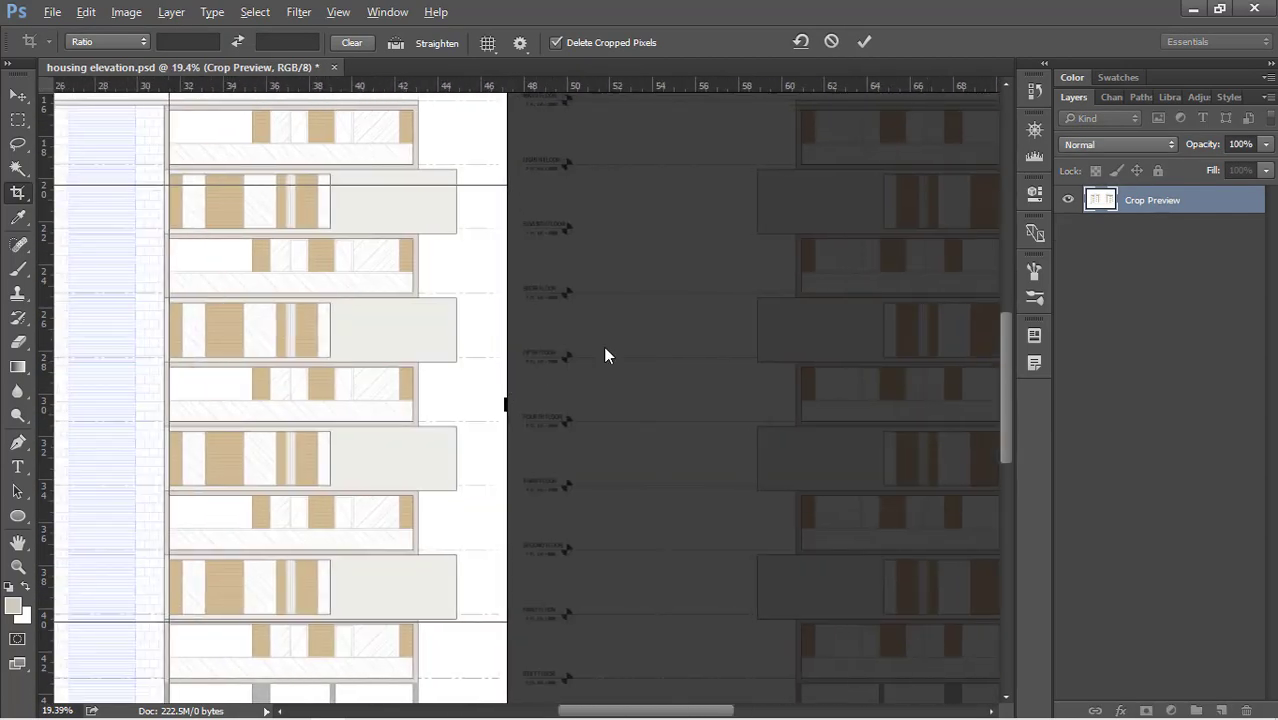
scroll(660, 350, down, 5)
key(Return)
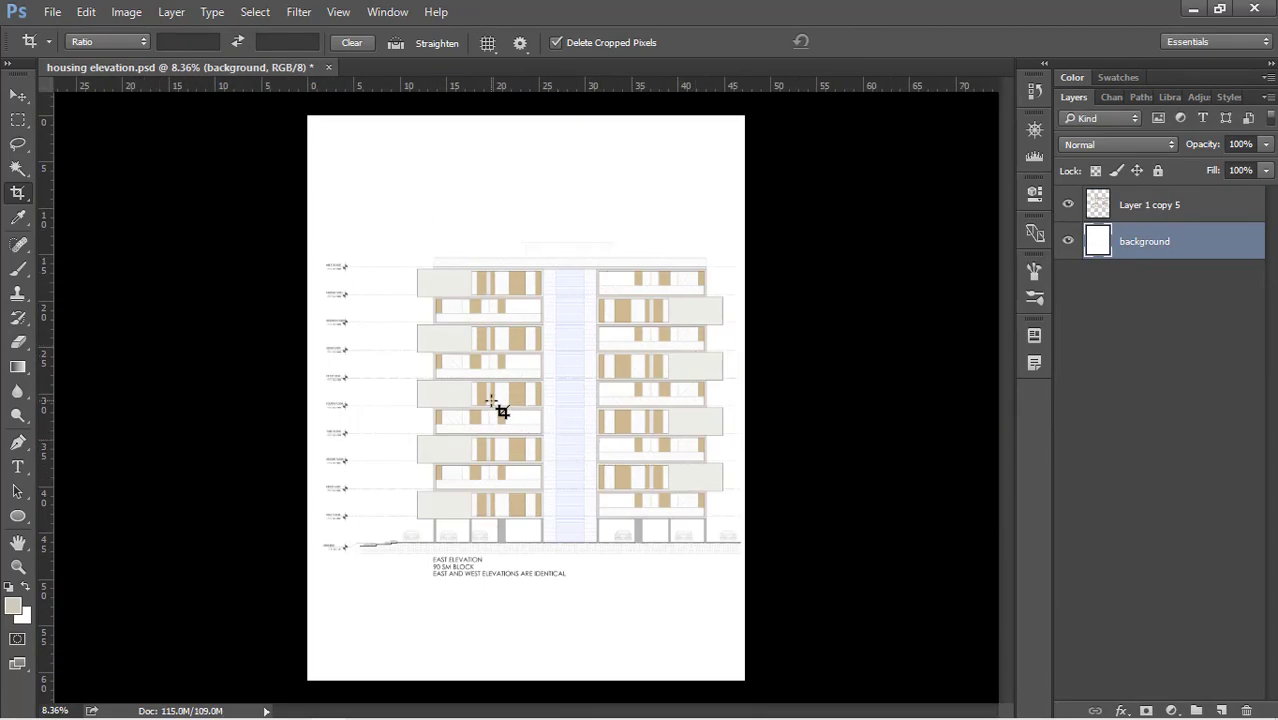
Add a new layer between the background and the elevation drawing and name it sky
key(v)
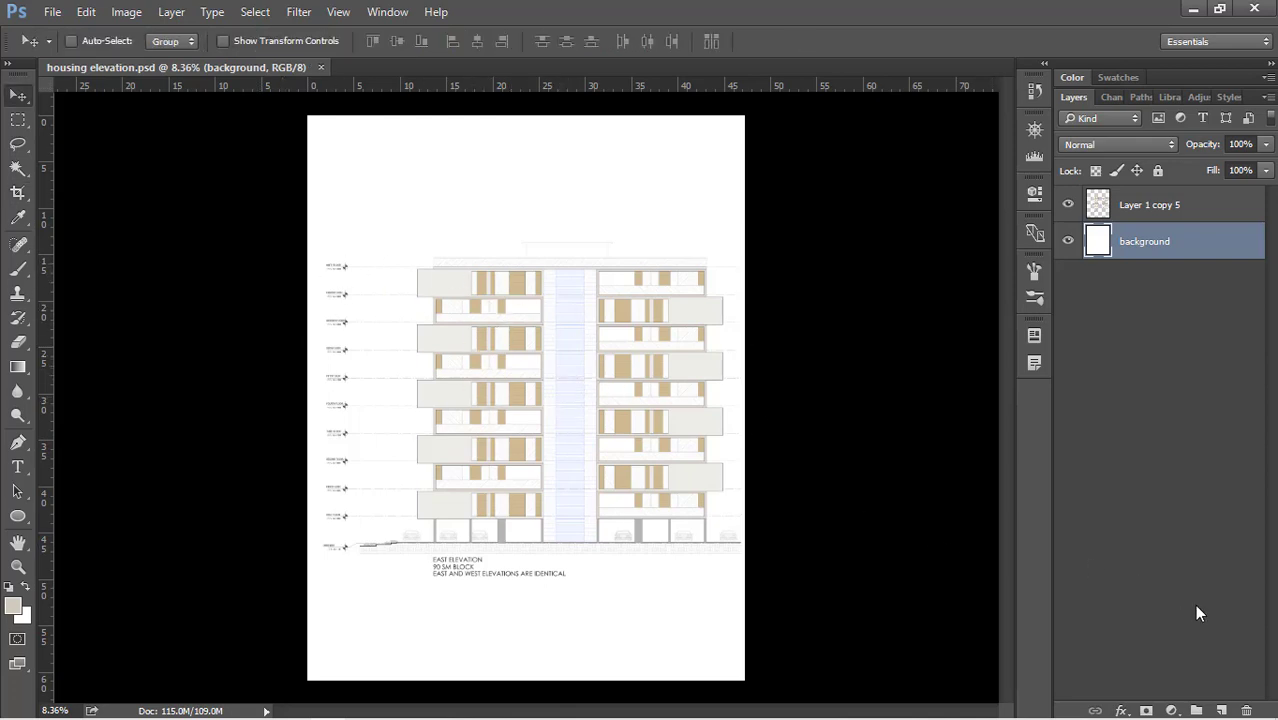
click(1221, 710)
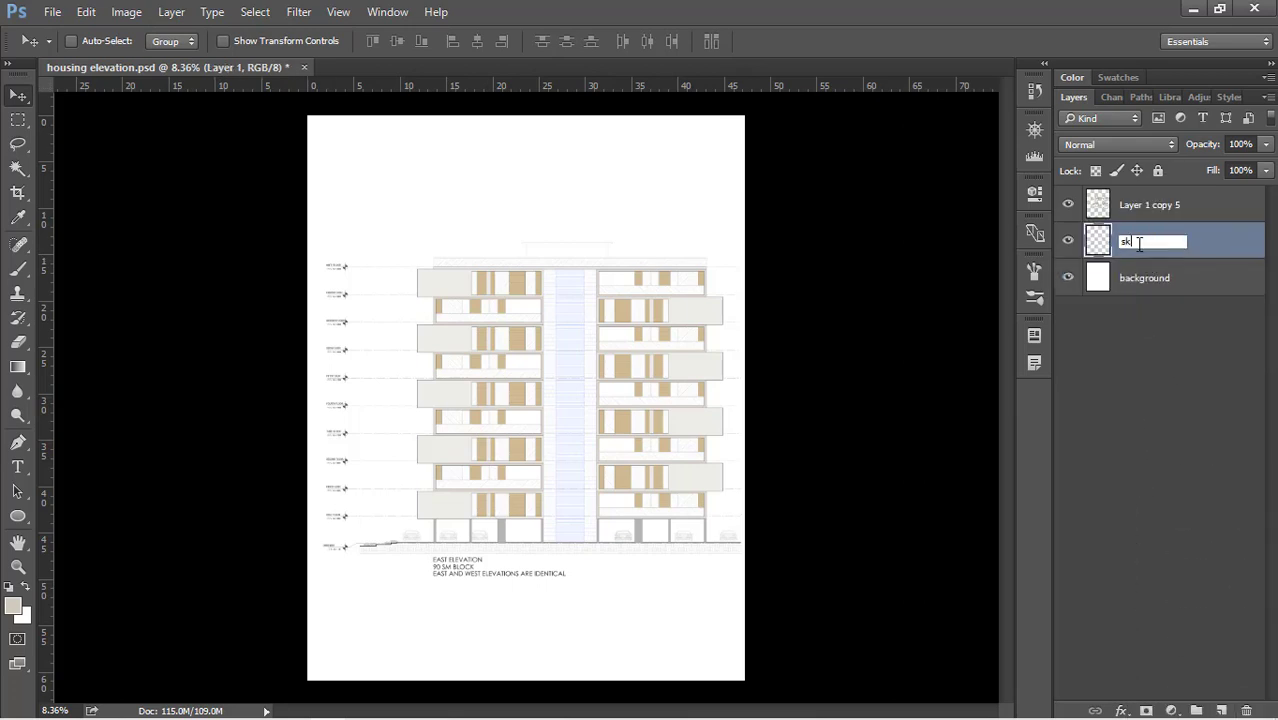
key(Return)
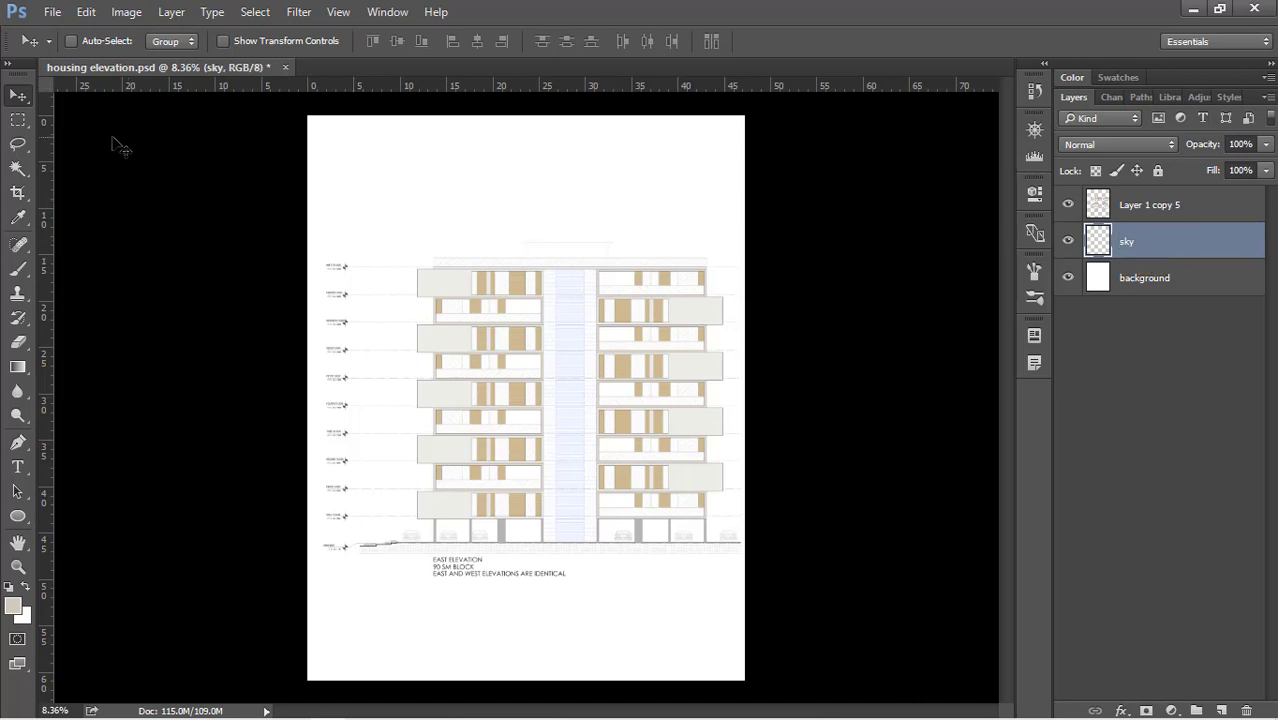
Marquee-select the full canvas width from above the roof to the ground line and fill it with white on the sky layer
drag(20, 122, 60, 118)
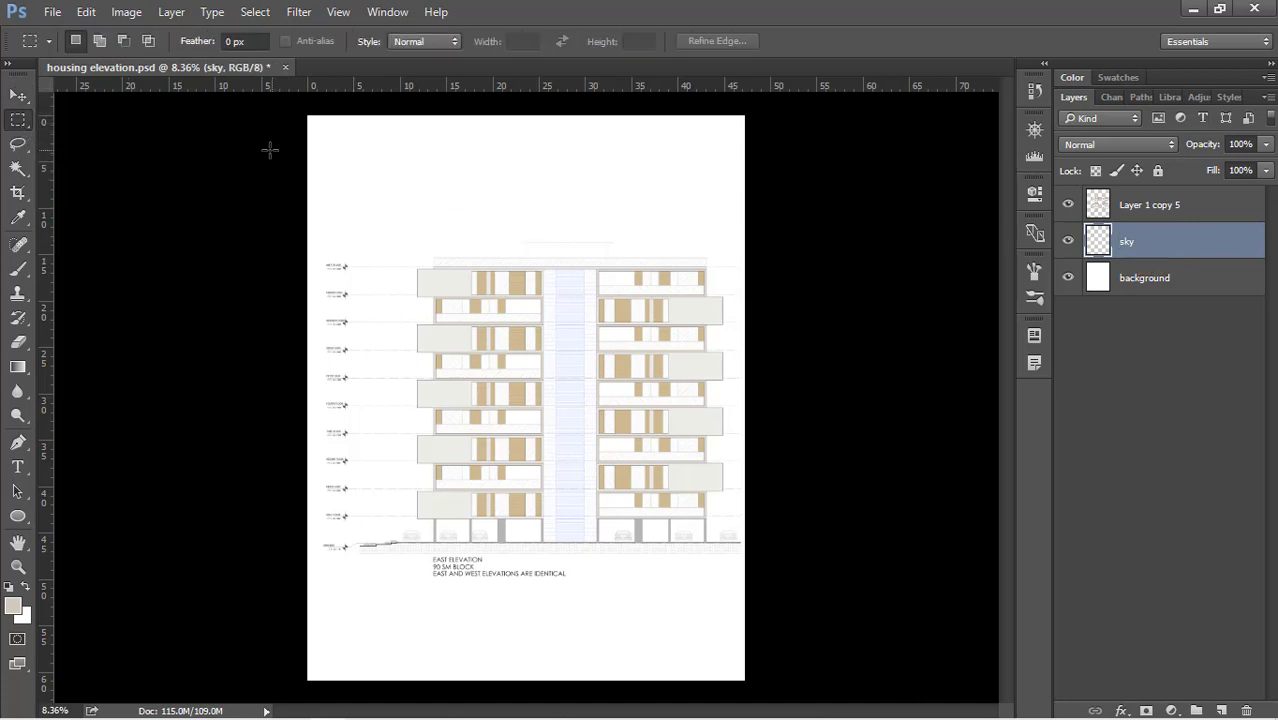
drag(295, 159, 932, 542)
key(v)
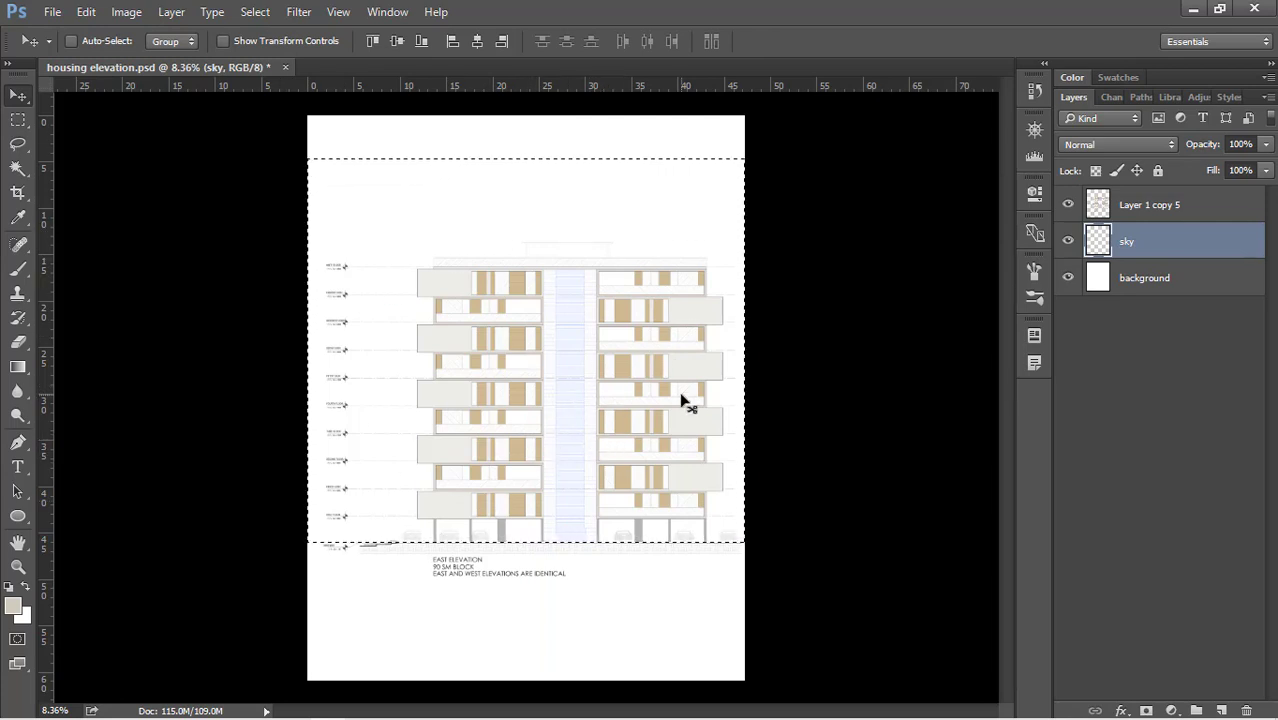
key(shift+BackSpace)
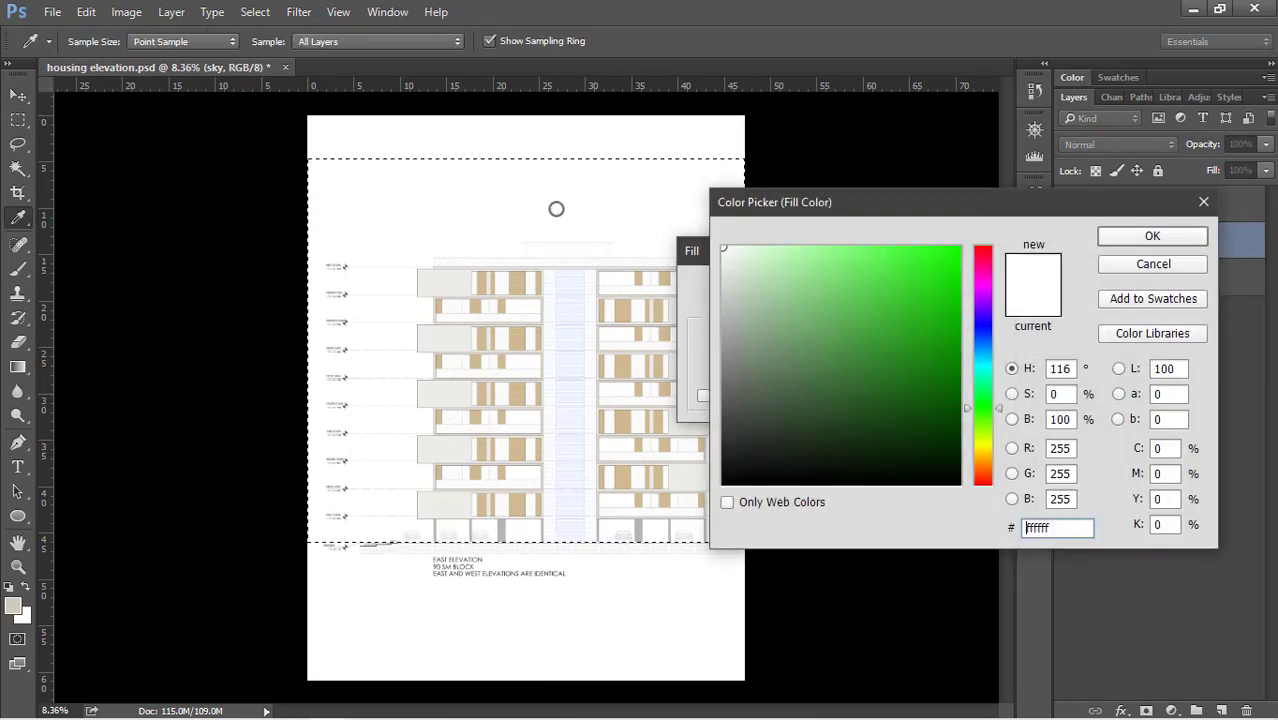
click(1118, 240)
click(968, 285)
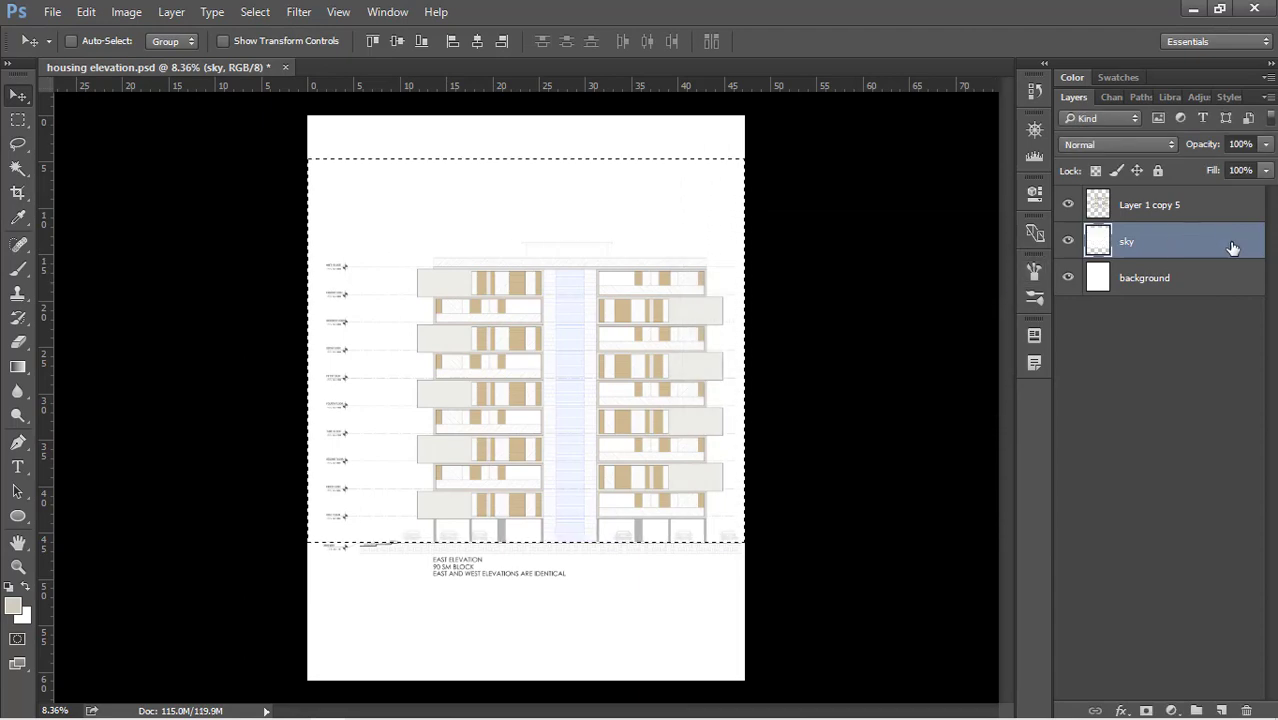
Apply a Gradient Overlay layer style to the sky layer, with the elevation kept in view beside the dialog
double_click(1233, 247)
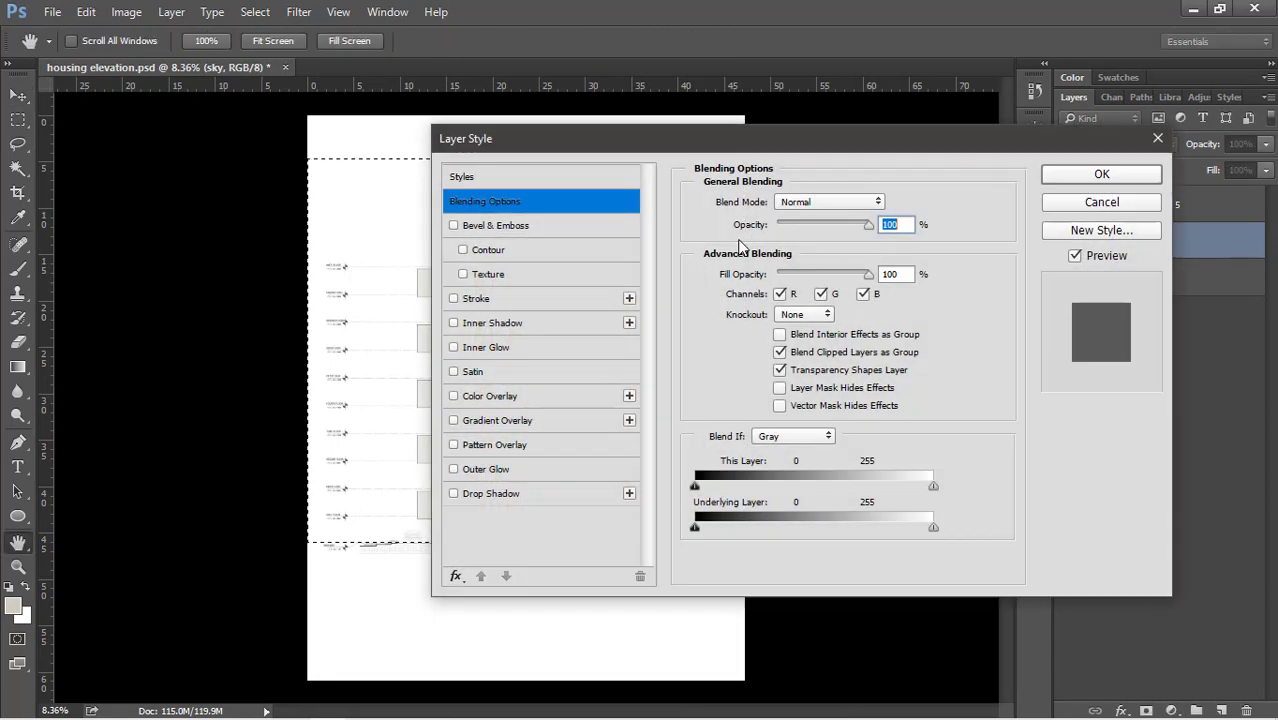
drag(650, 137, 735, 127)
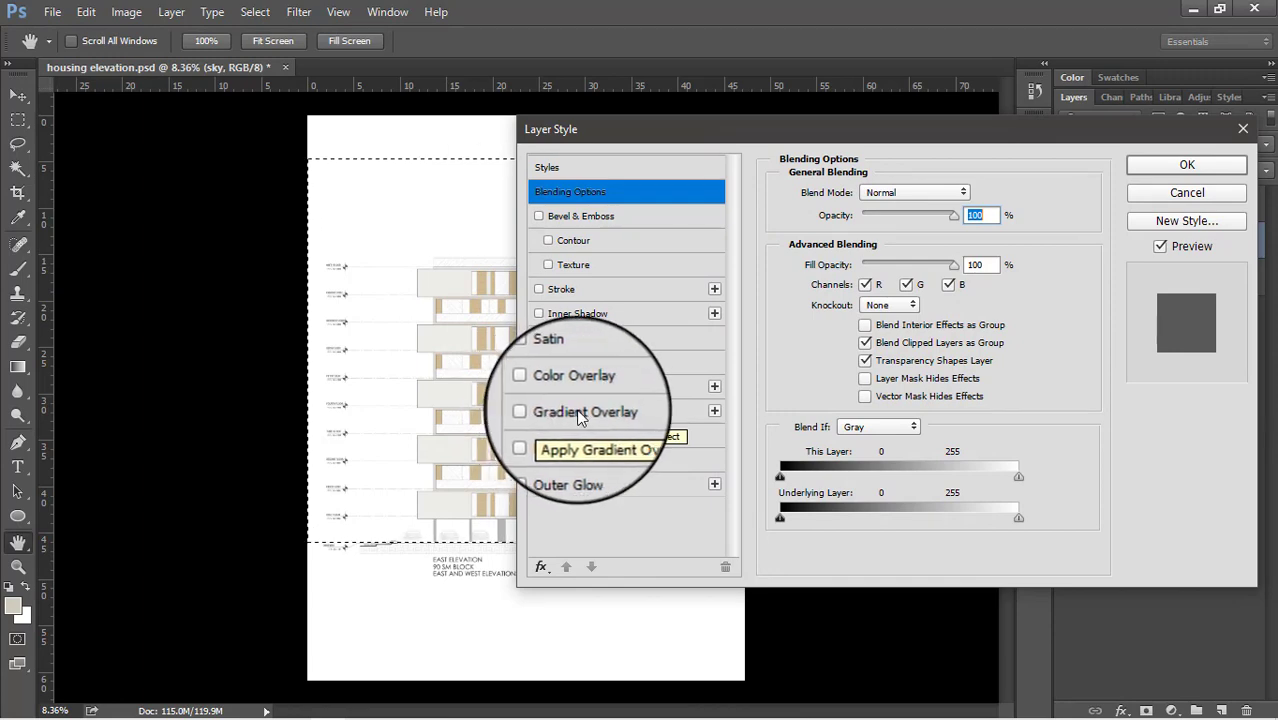
click(576, 411)
drag(585, 129, 845, 157)
scroll(718, 440, up, 1)
scroll(645, 277, up, 3)
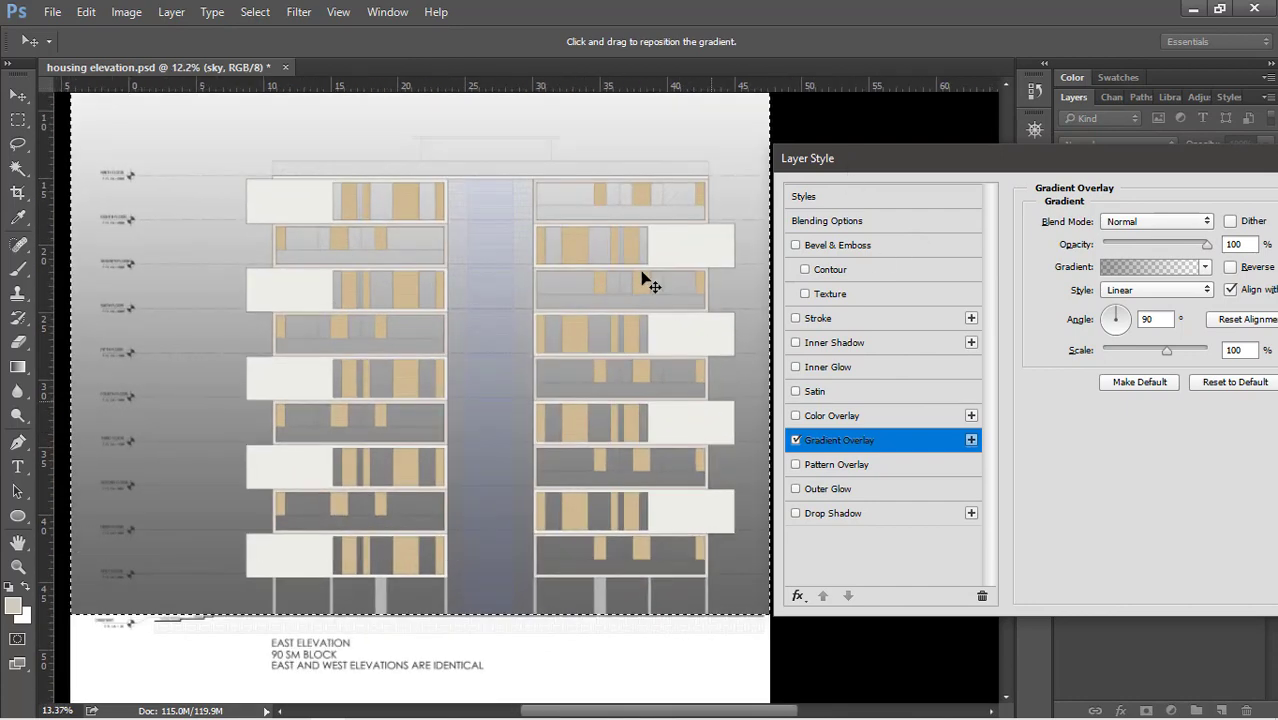
scroll(490, 240, down, 1)
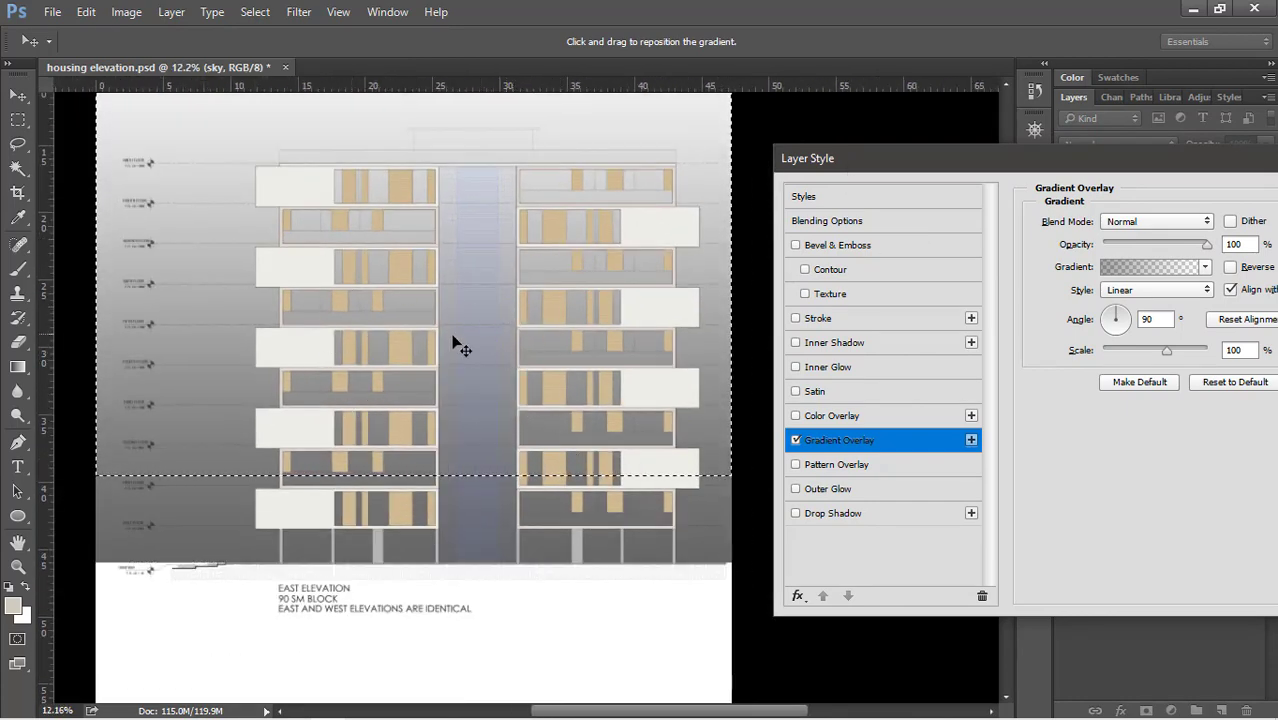
scroll(579, 305, down, 3)
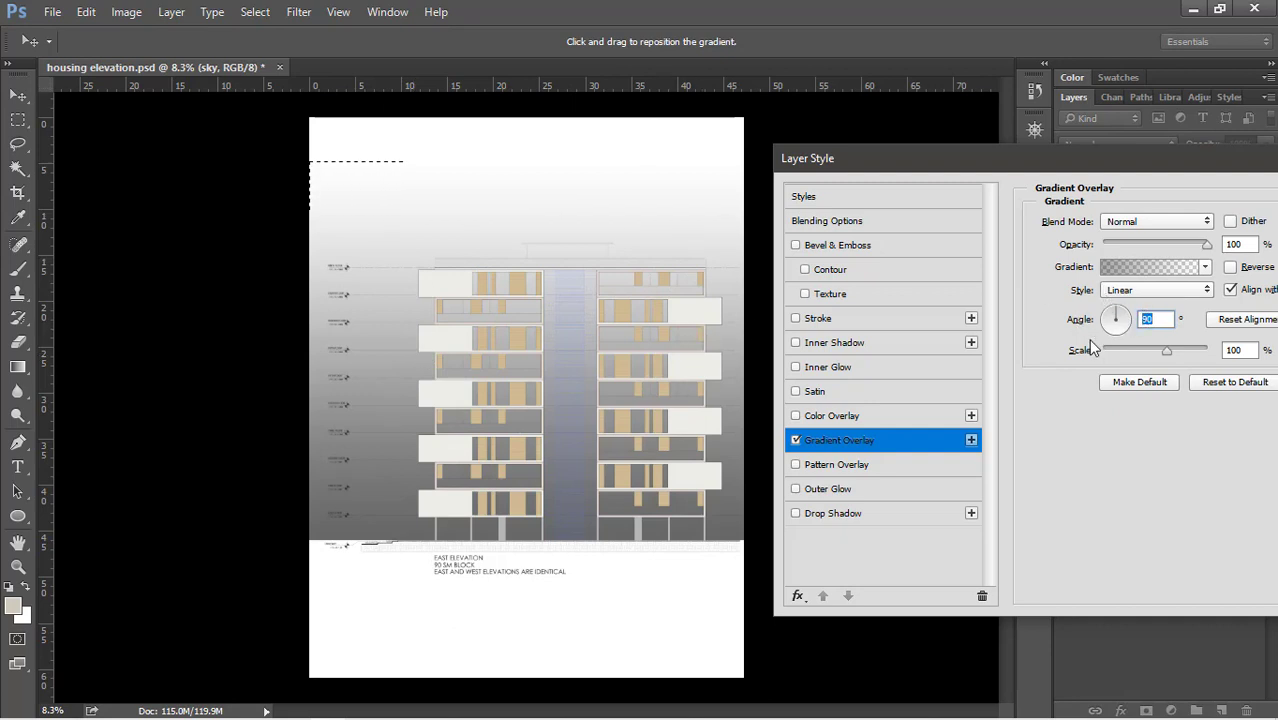
Set the gradient overlay's angle to 270° and recolour the gradient's starting colour stop to H 176, S 29, B 68
text(270)
key(Return)
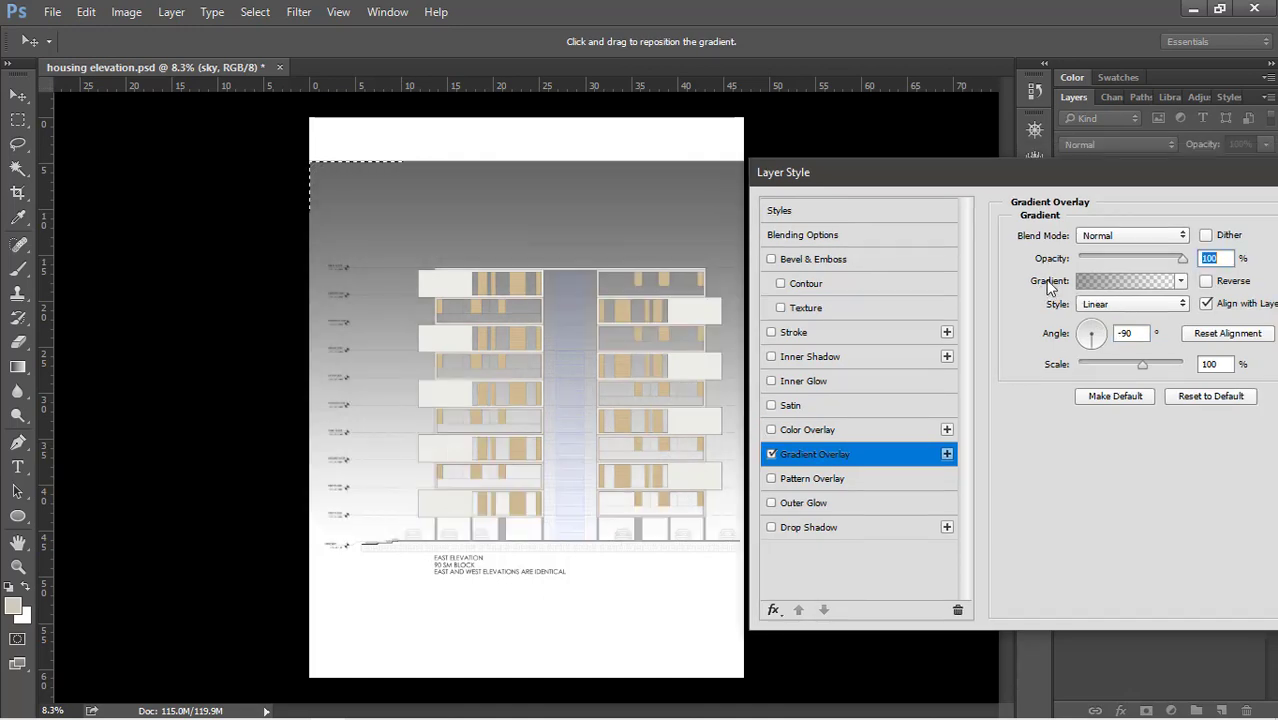
click(1128, 281)
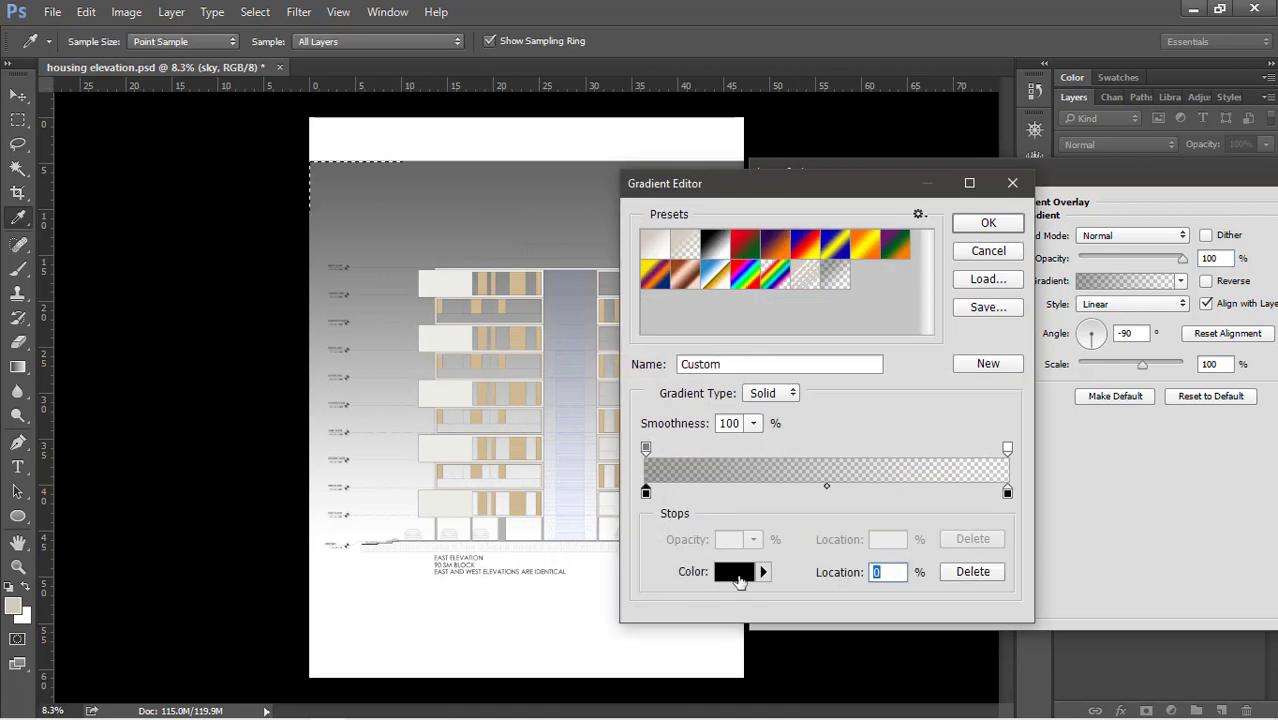
click(735, 572)
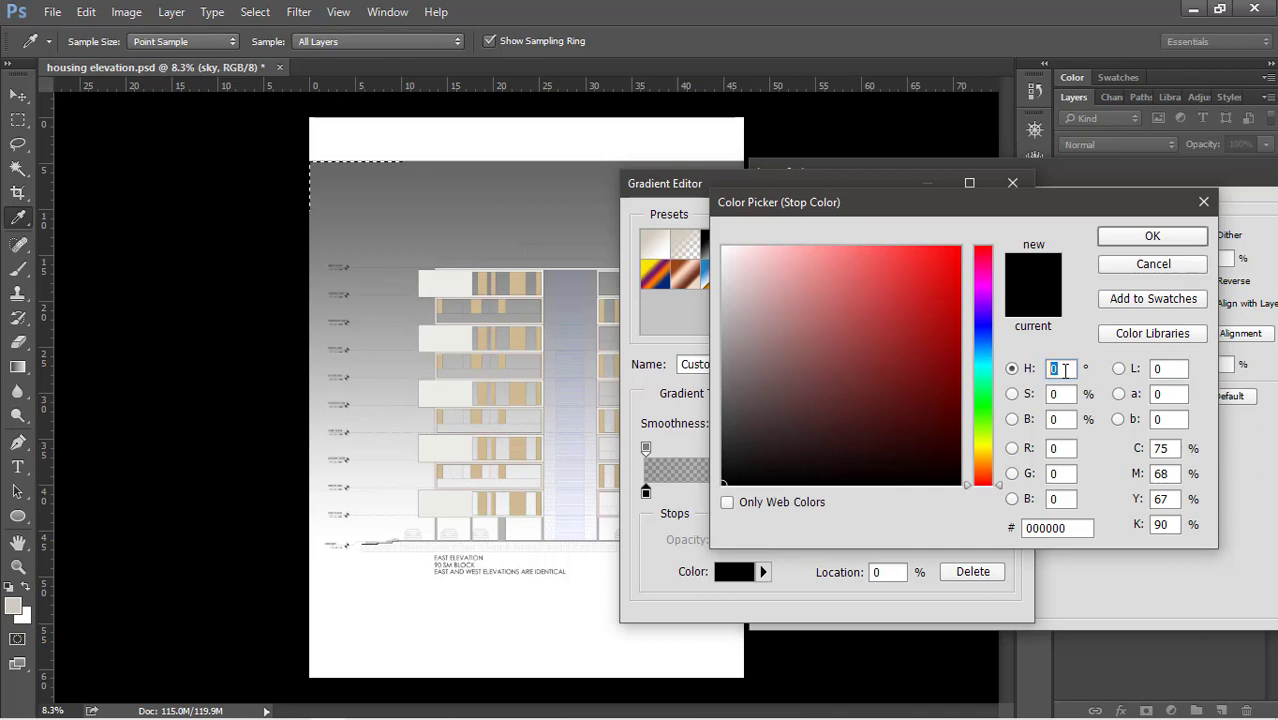
text(176)
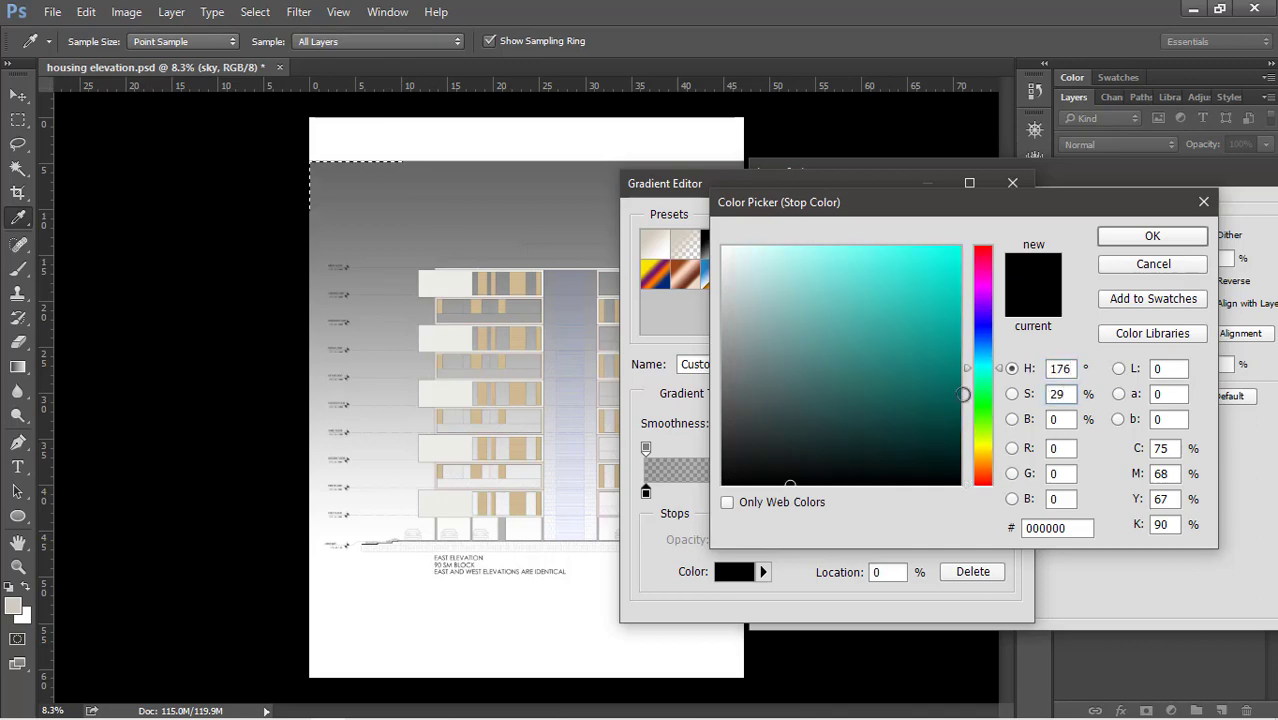
text(68)
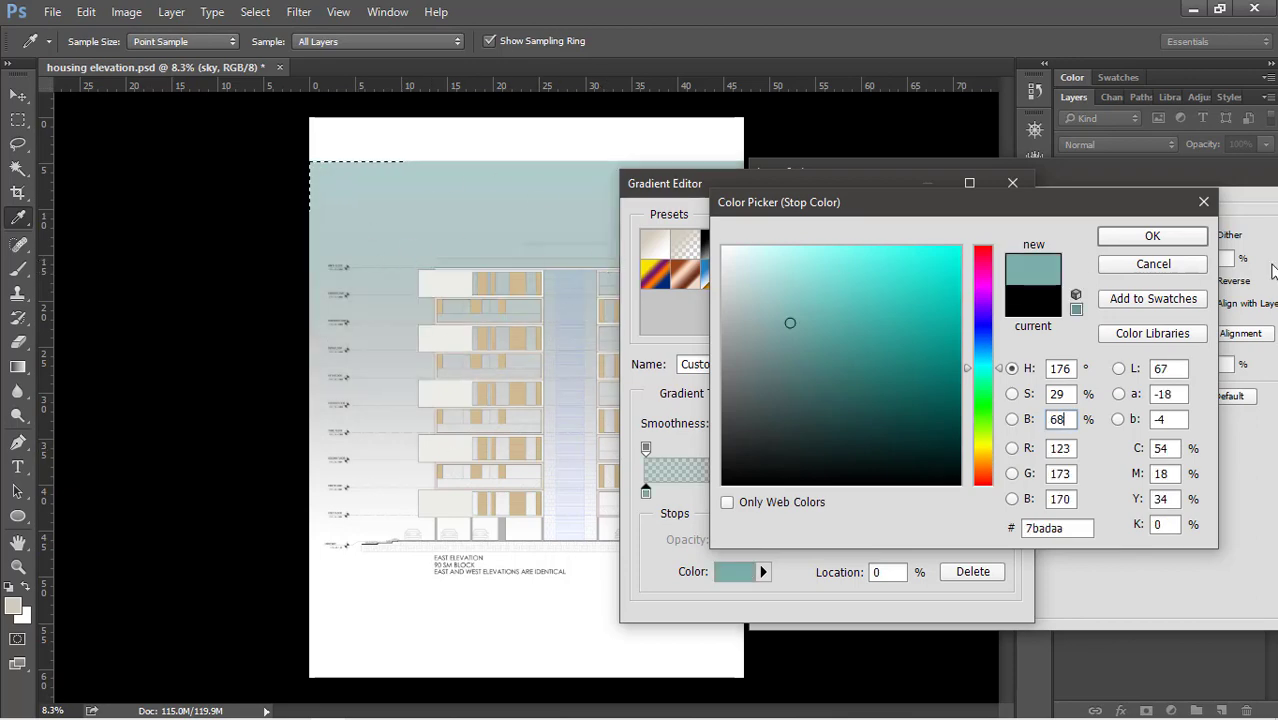
click(1155, 238)
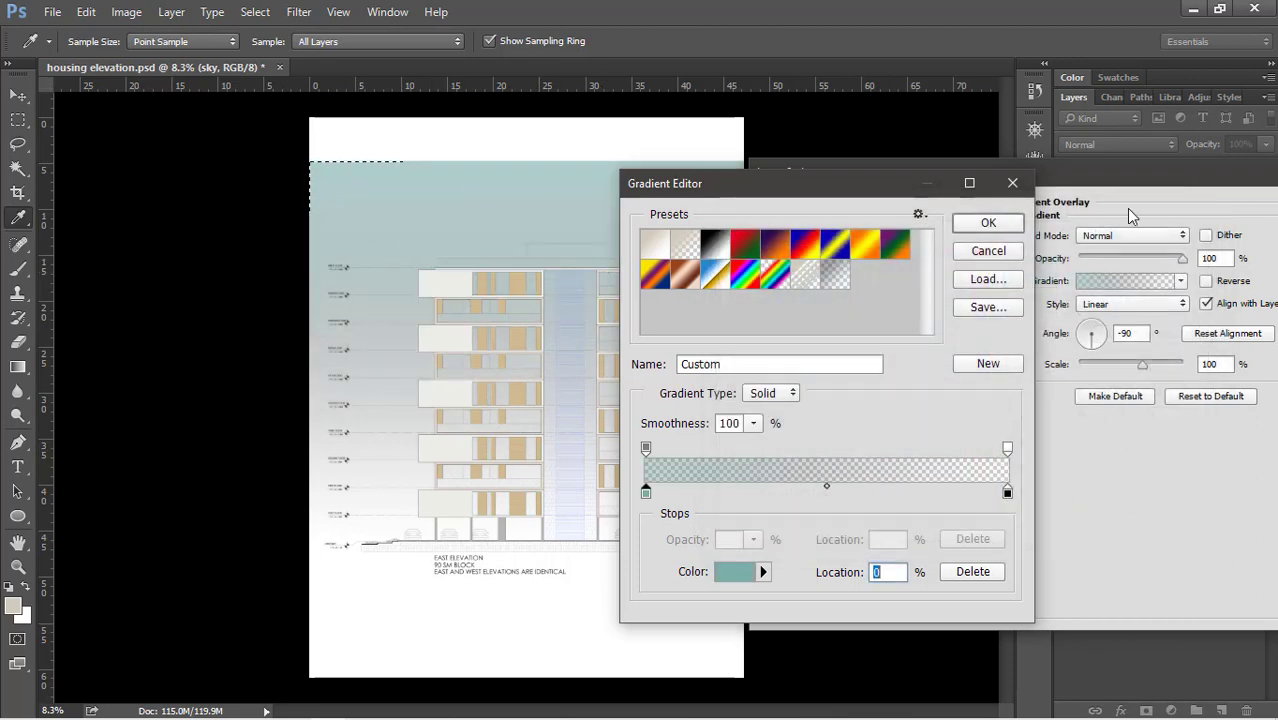
click(983, 222)
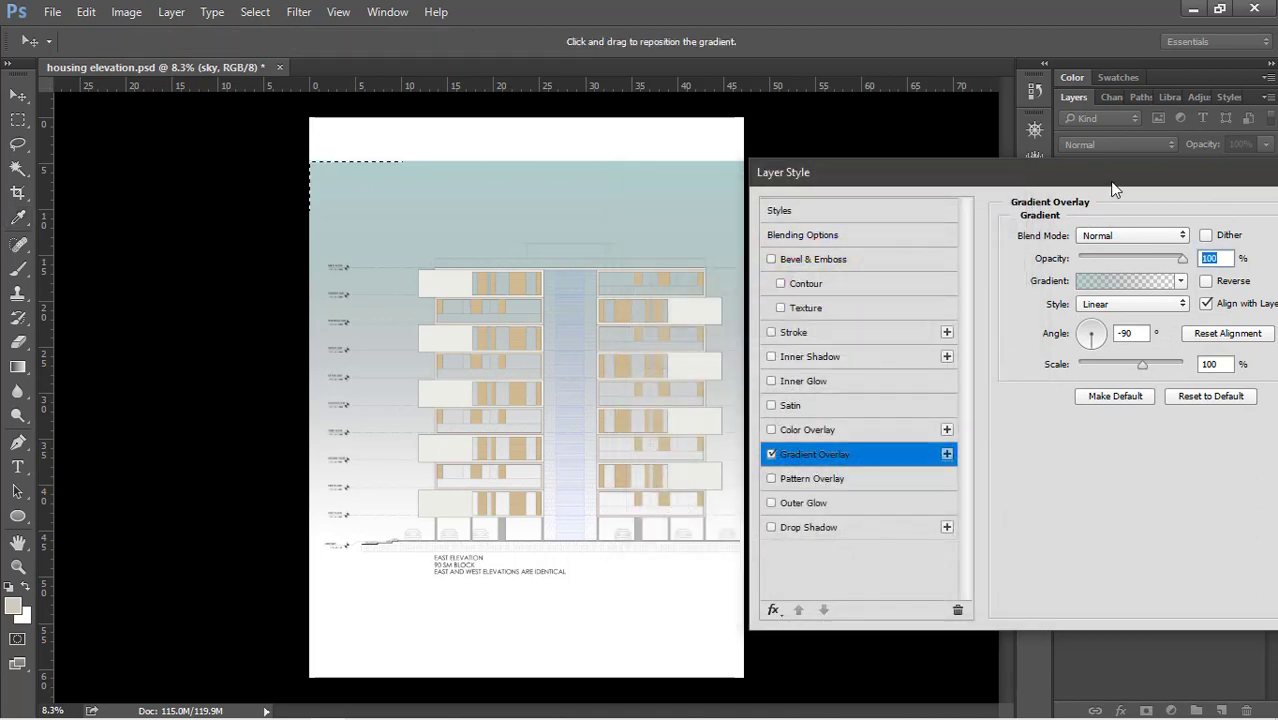
Set the gradient overlay's scale to 98% and apply the layer style to the sky layer
drag(1115, 189, 1069, 194)
click(1108, 370)
drag(1113, 371, 1096, 368)
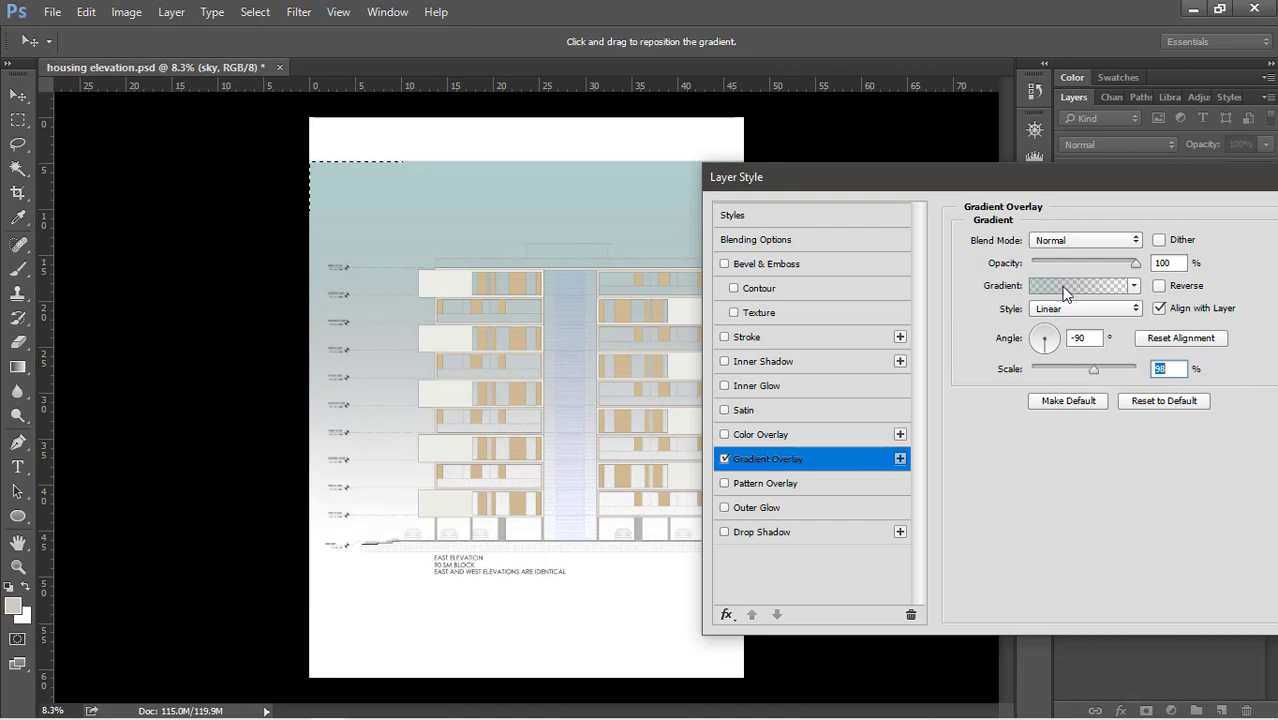
drag(1095, 179, 936, 190)
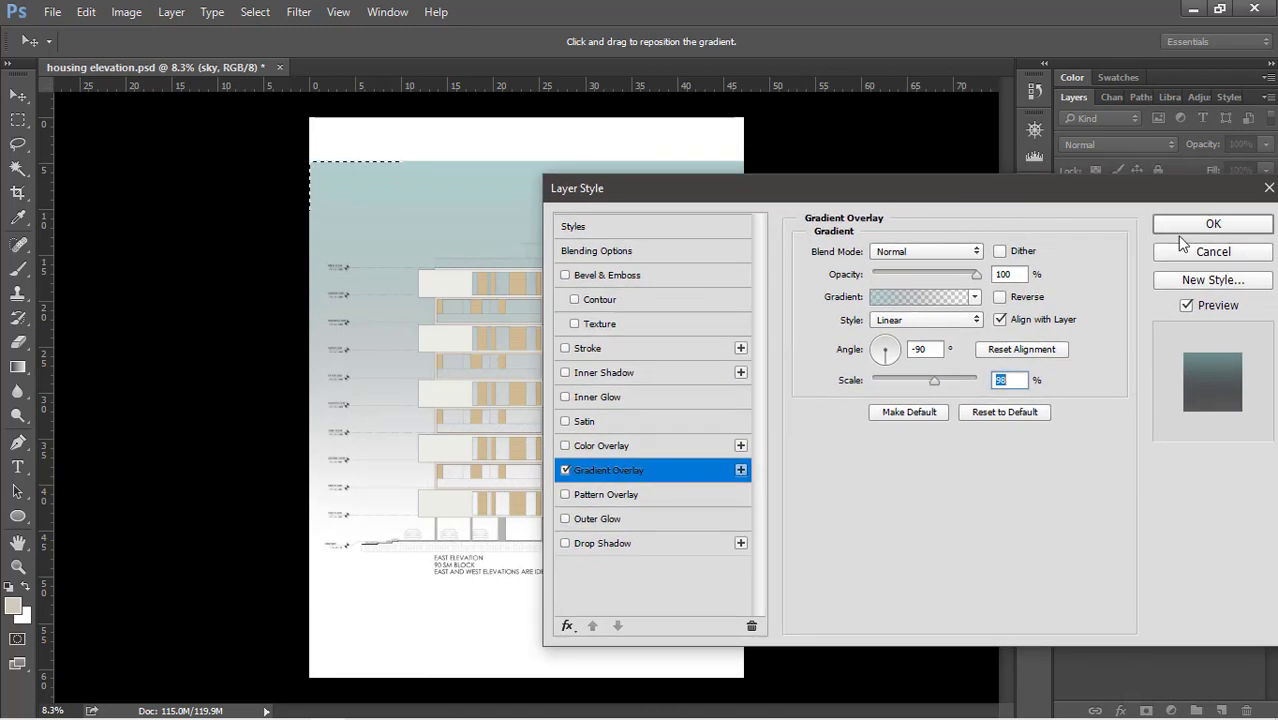
click(1180, 226)
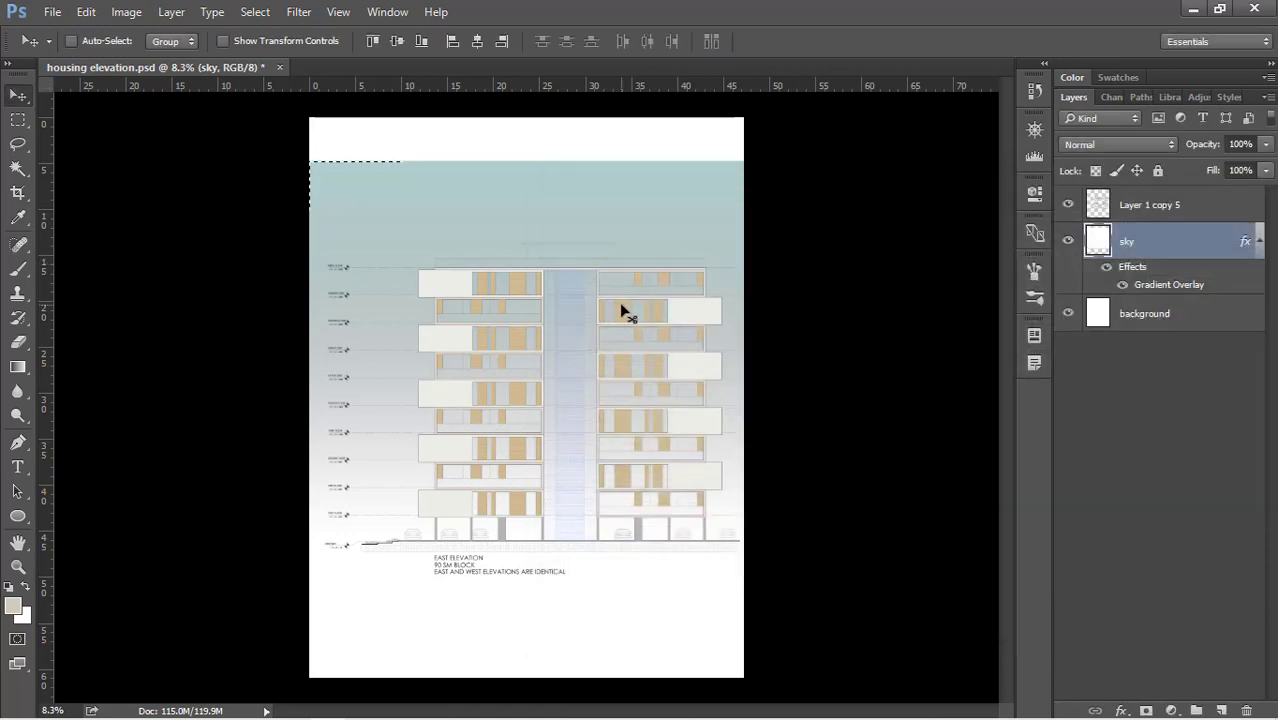
Rename the elevation drawing layer, Layer 1 copy 5, as DWG
scroll(542, 328, up, 2)
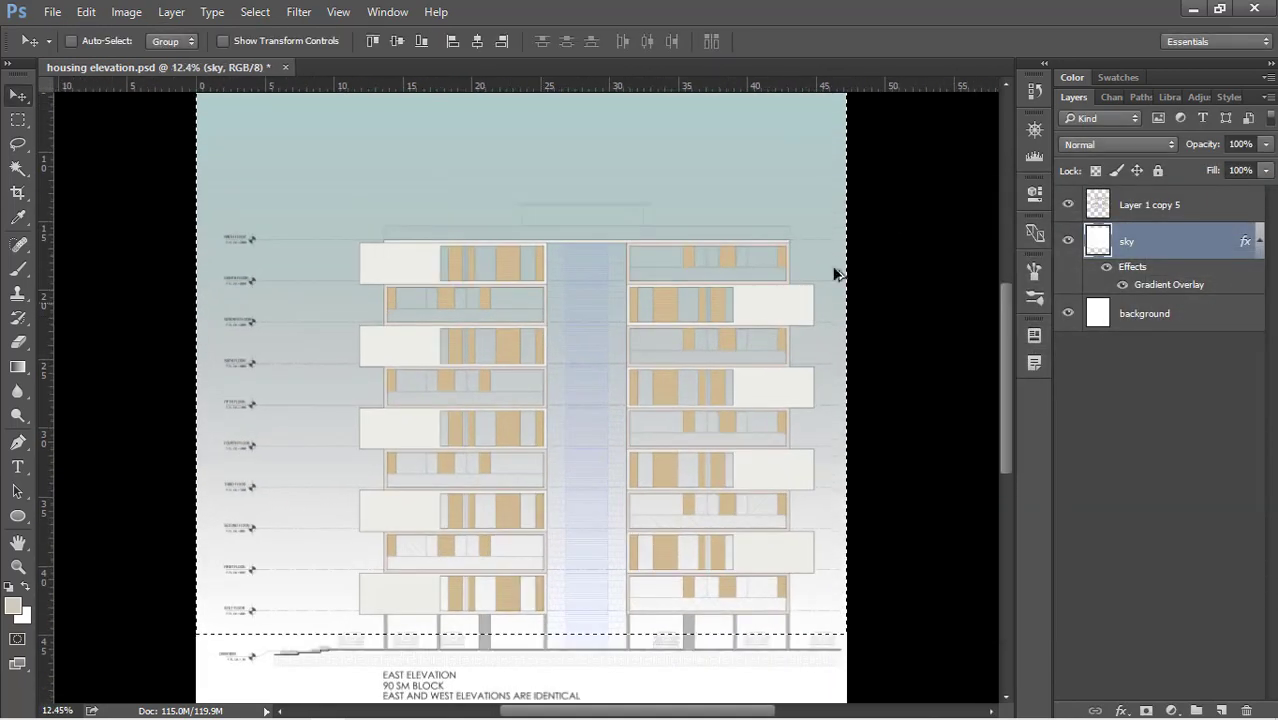
click(1155, 207)
double_click(1155, 206)
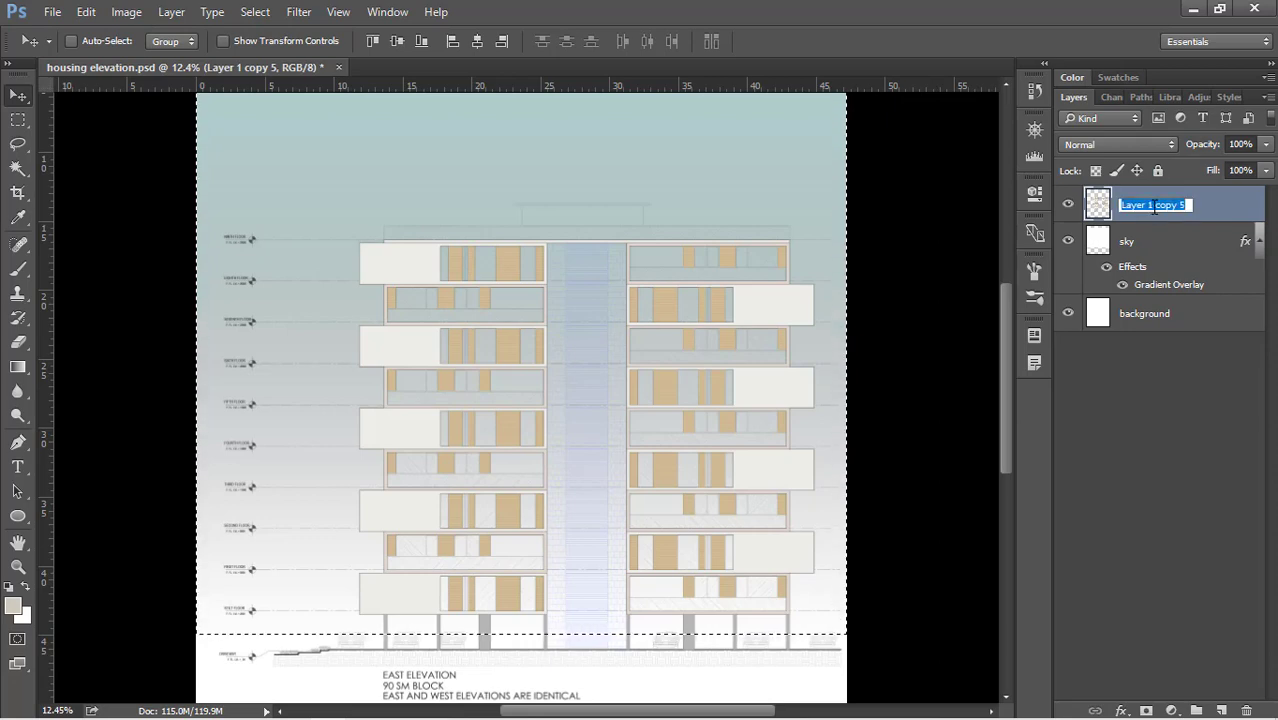
text(DWG)
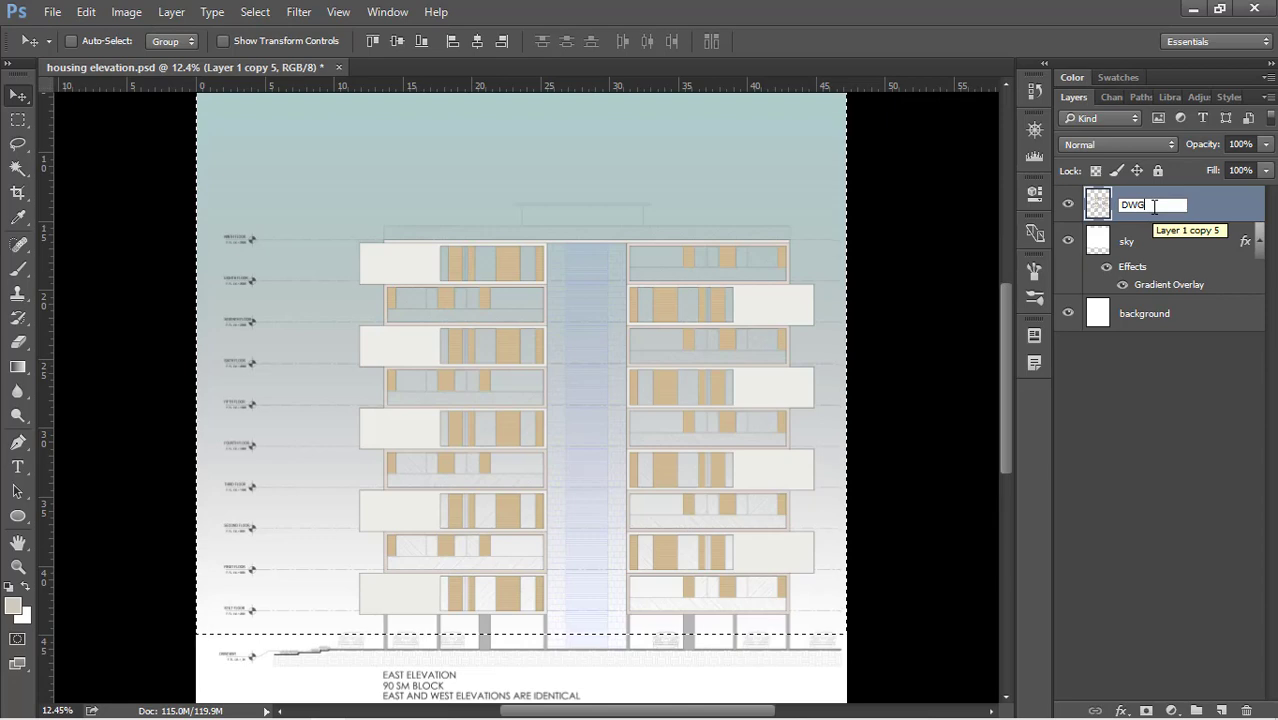
key(Return)
key(ctrl+0)
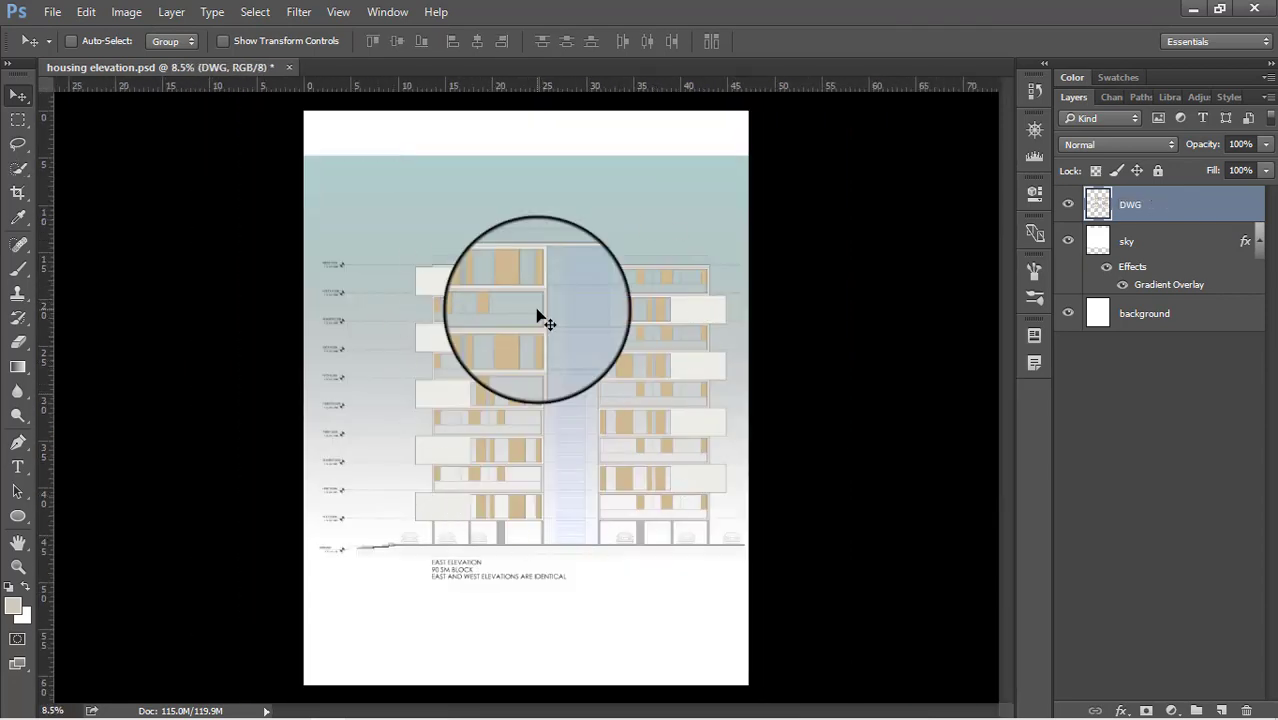
Select the empty area around the building on the DWG layer with the Magic Wand and invert the selection
right_click(20, 168)
click(60, 182)
key(w)
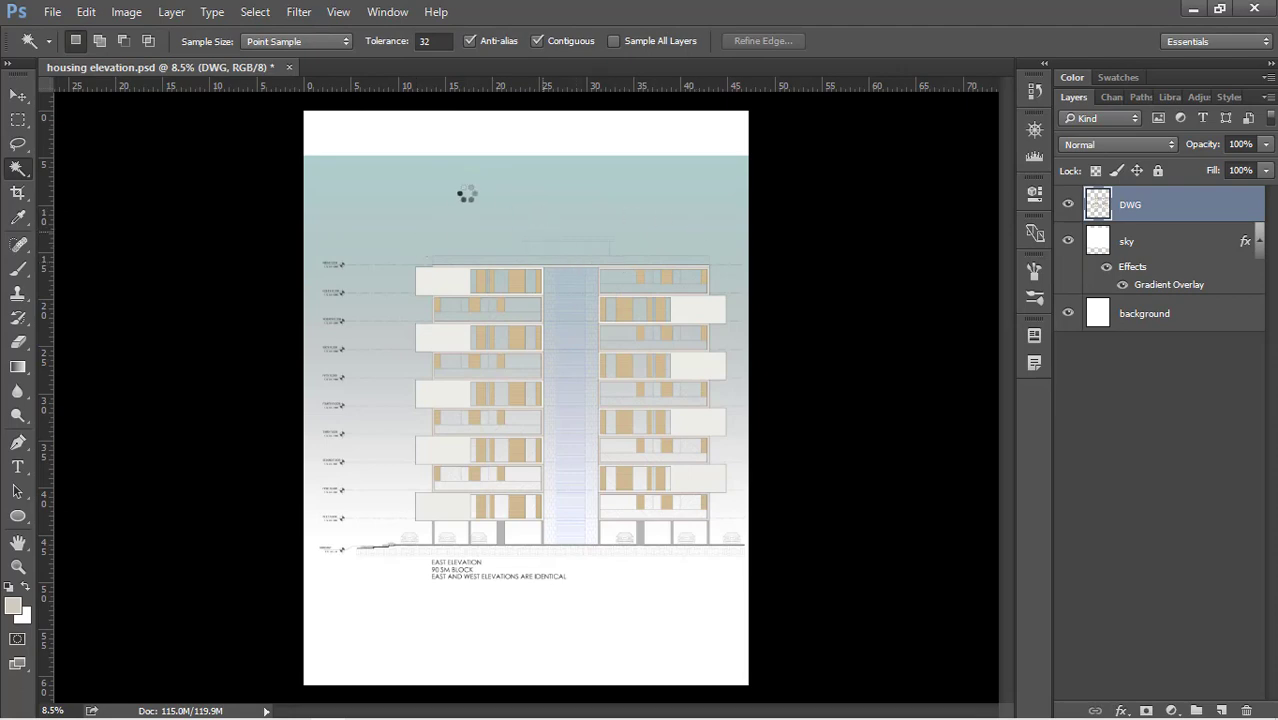
right_click(512, 262)
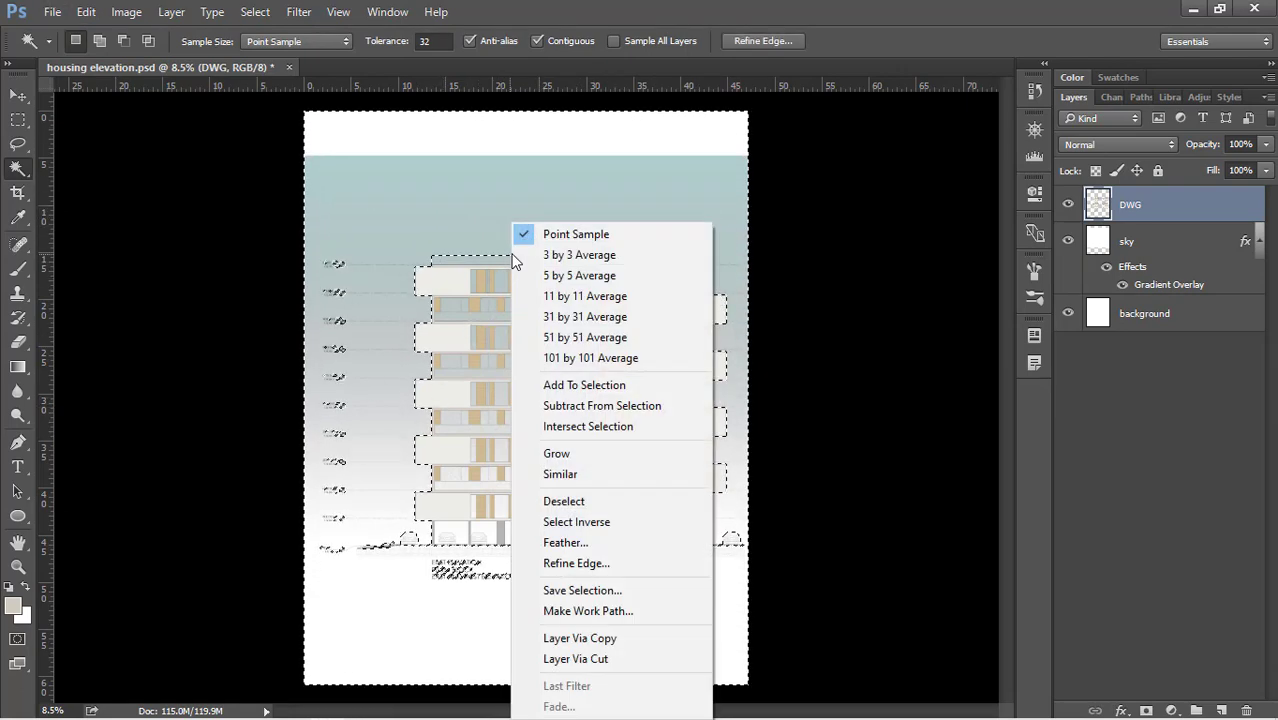
click(604, 522)
Subtract the floor level markers beside the building and the East Elevation title text from the selection with the rectangular marquee
scroll(391, 203, up, 3)
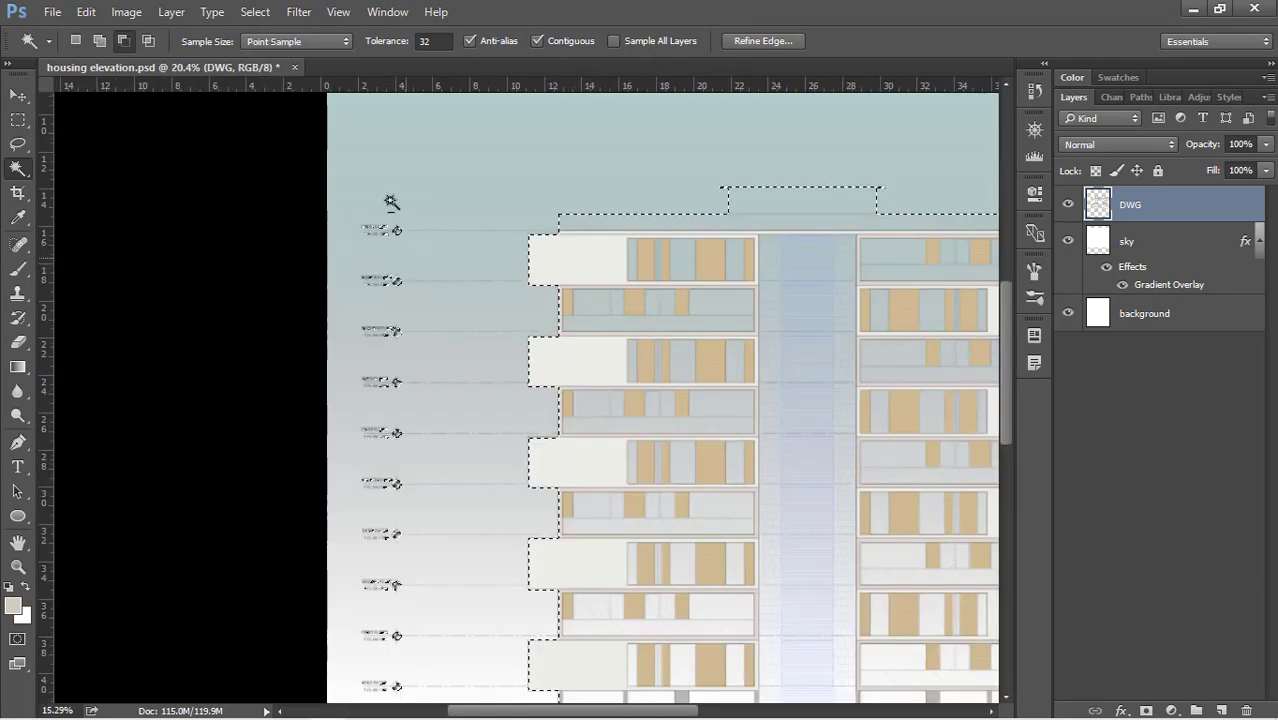
scroll(405, 250, down, 1)
scroll(393, 208, up, 3)
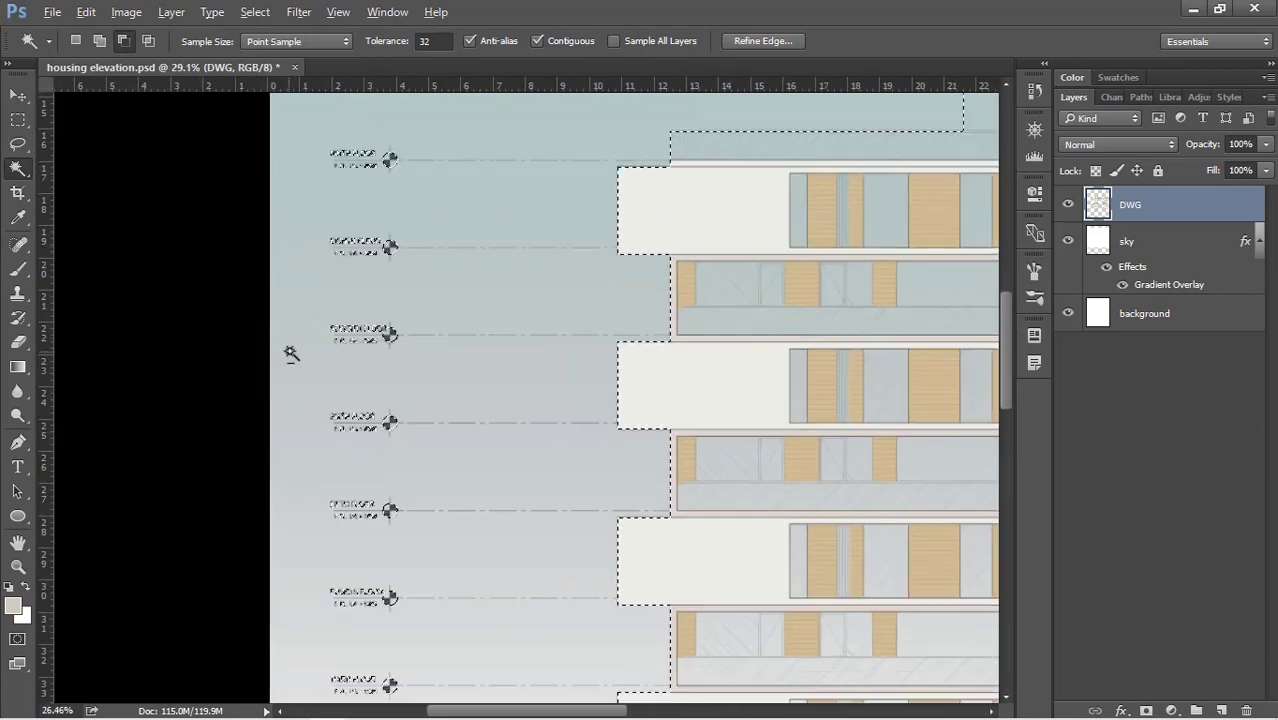
scroll(305, 277, down, 4)
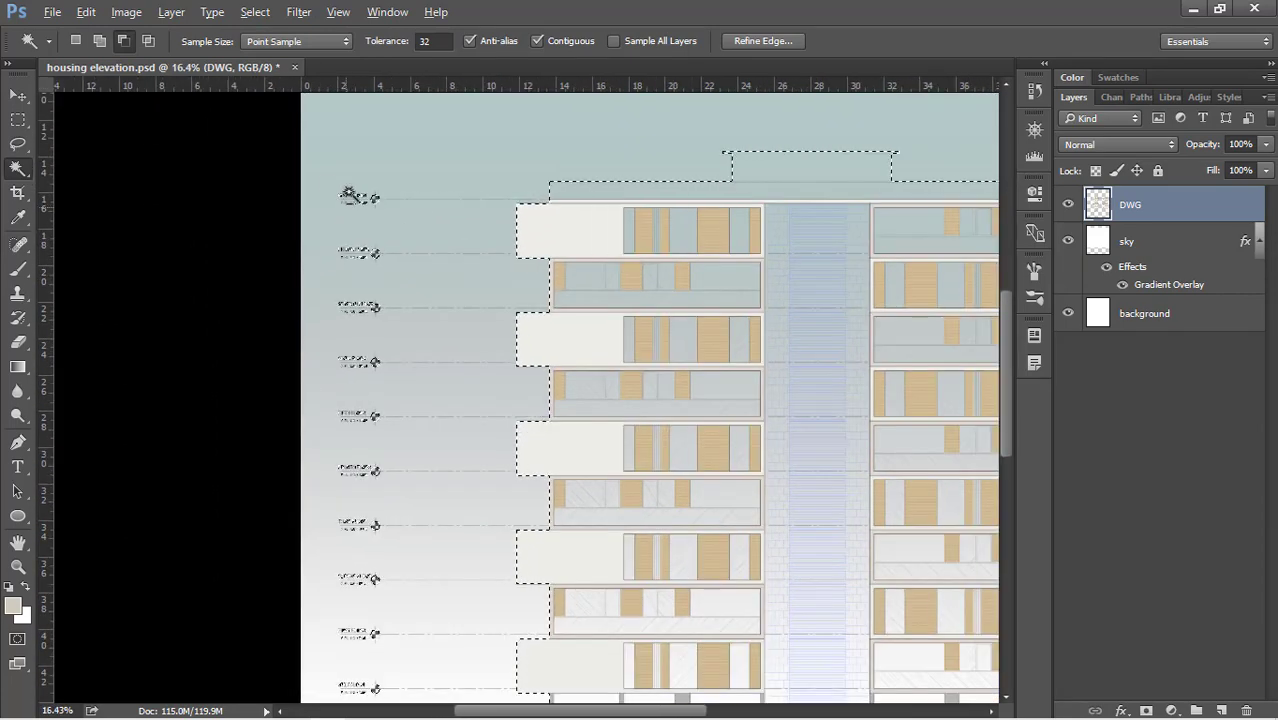
key(alt)
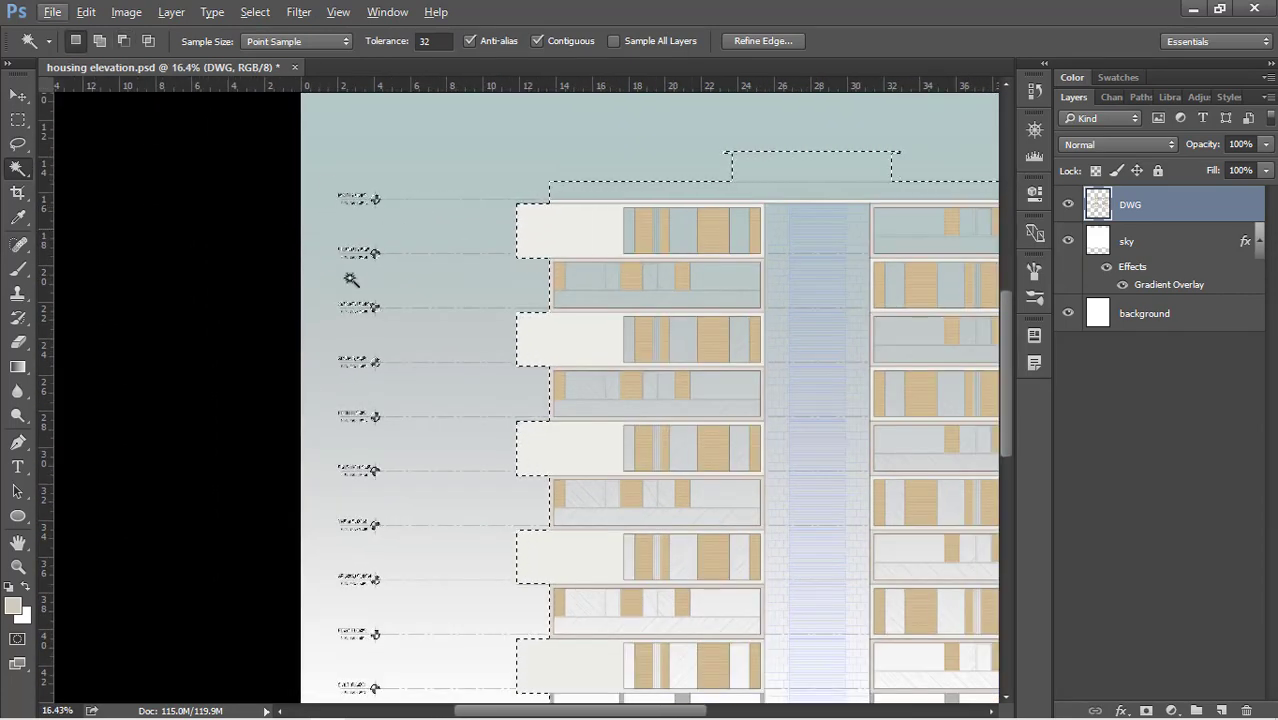
click(17, 119)
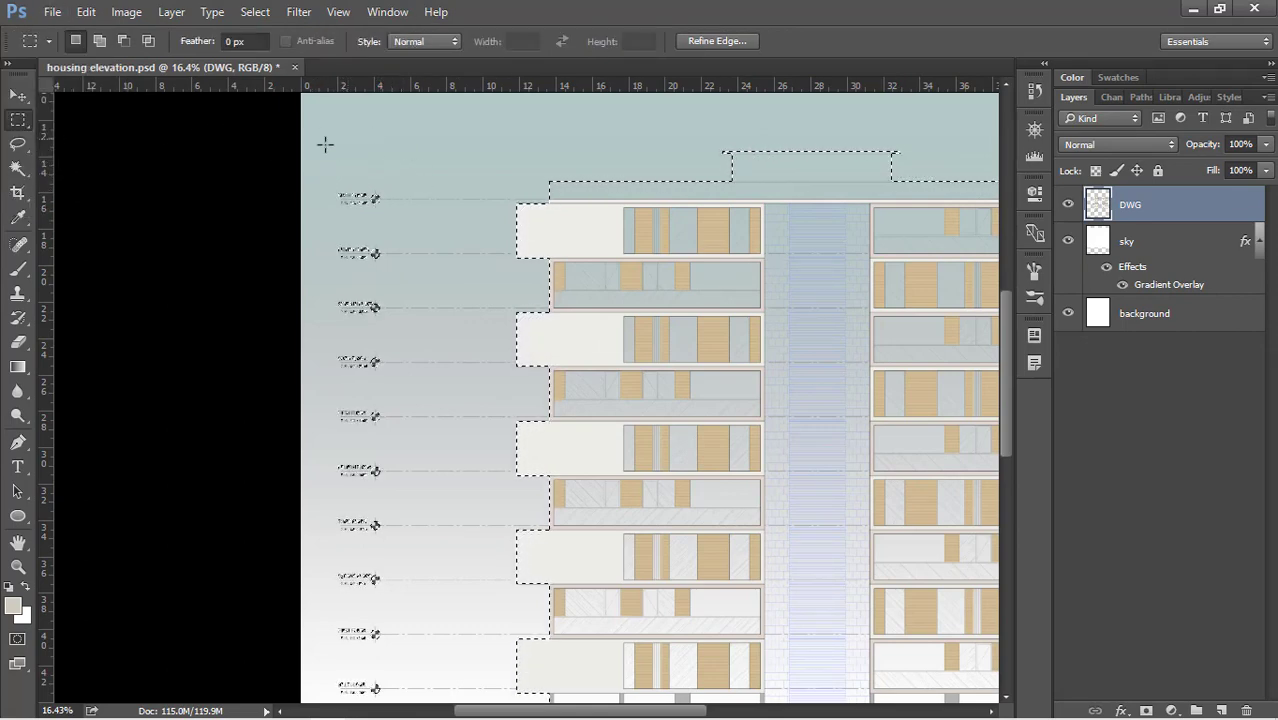
key(alt)
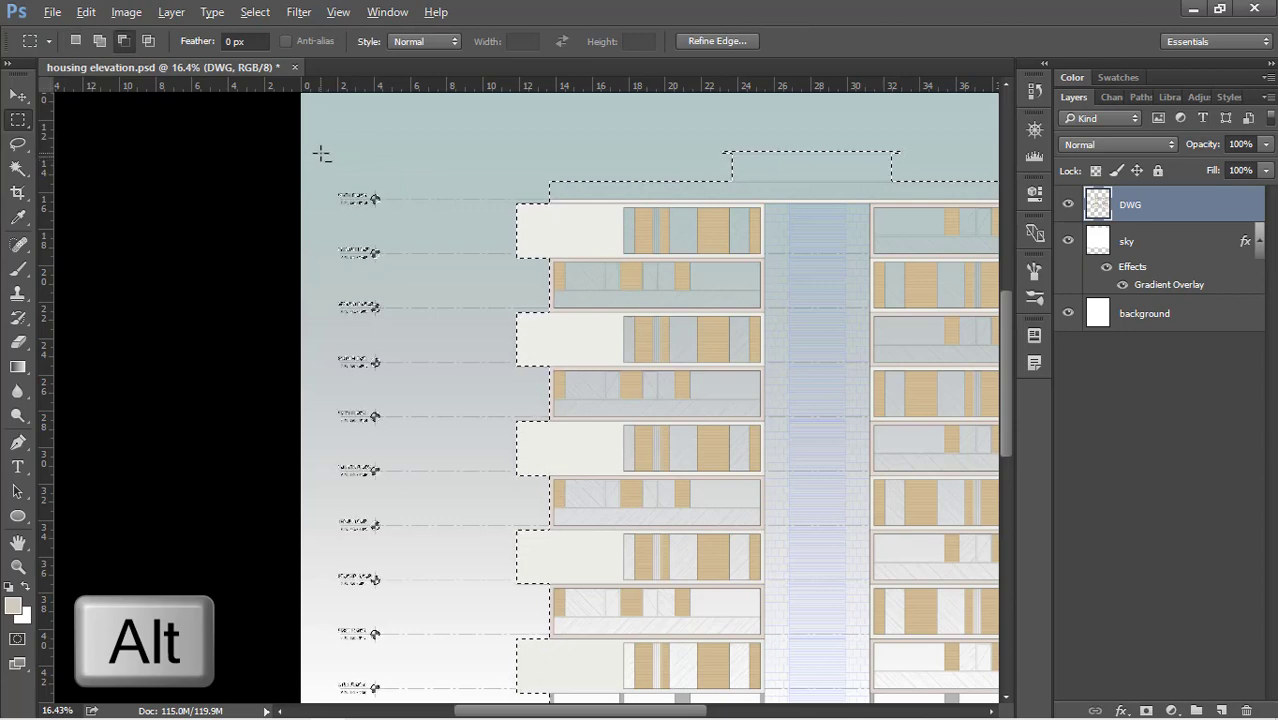
drag(314, 157, 415, 517)
scroll(415, 517, down, 5)
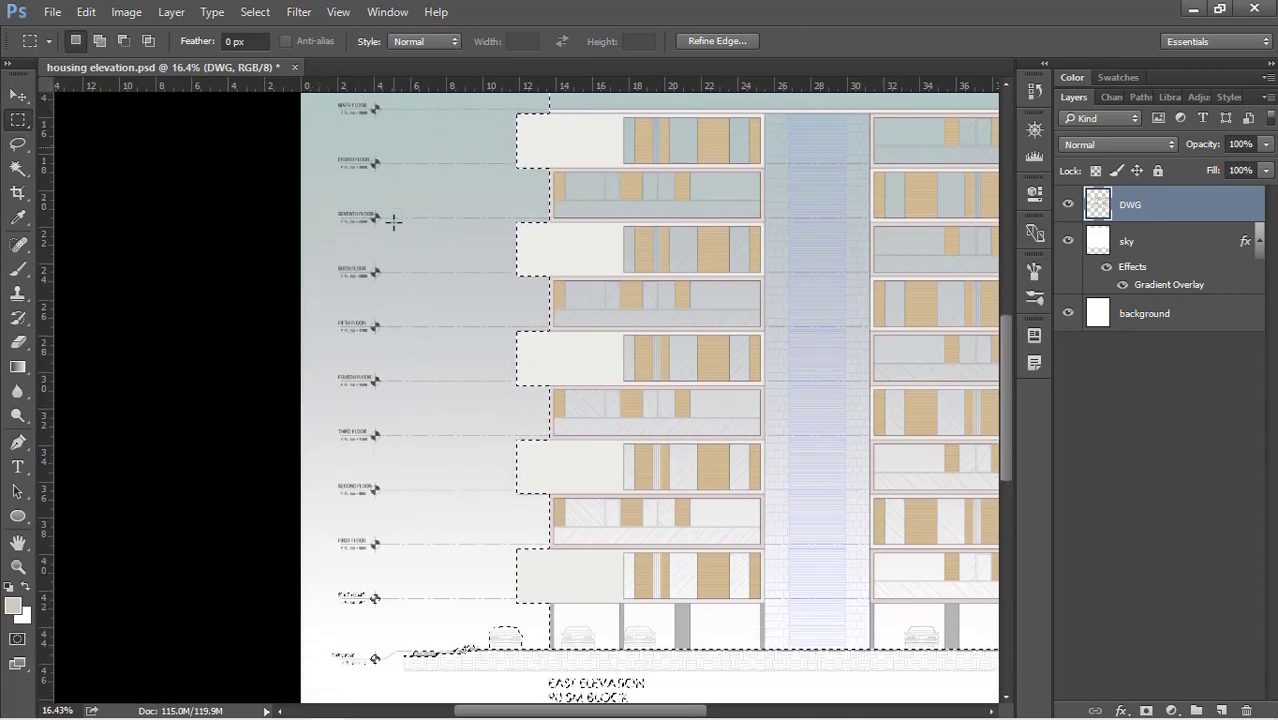
key(alt)
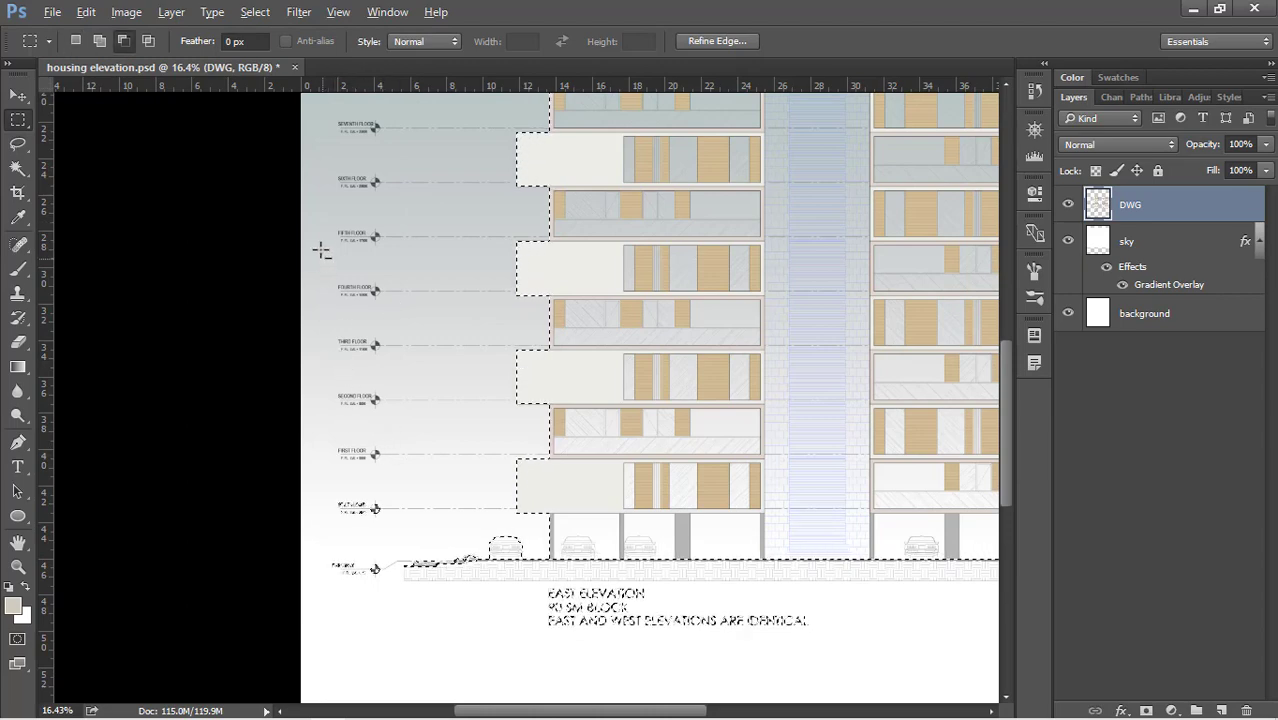
drag(315, 185, 383, 624)
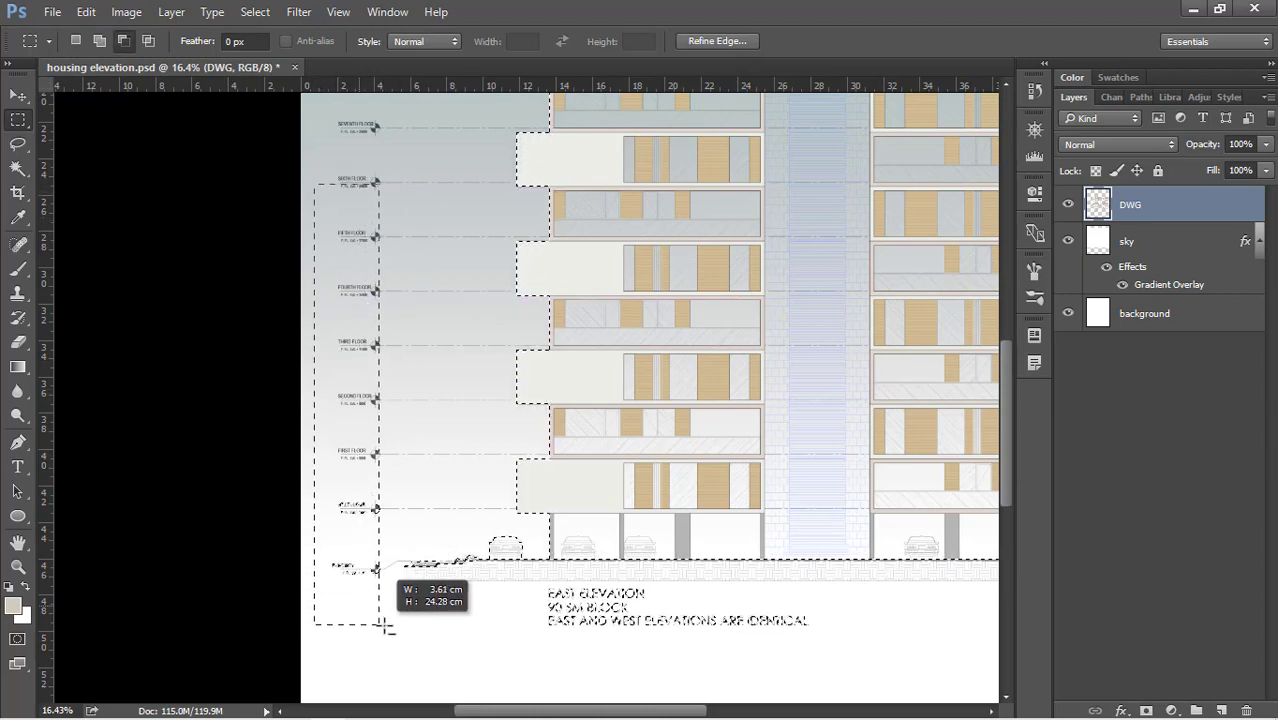
drag(522, 594, 830, 662)
Delete the building-shaped selection from the sky layer and deselect
alt+scroll(330, 429, down, 5)
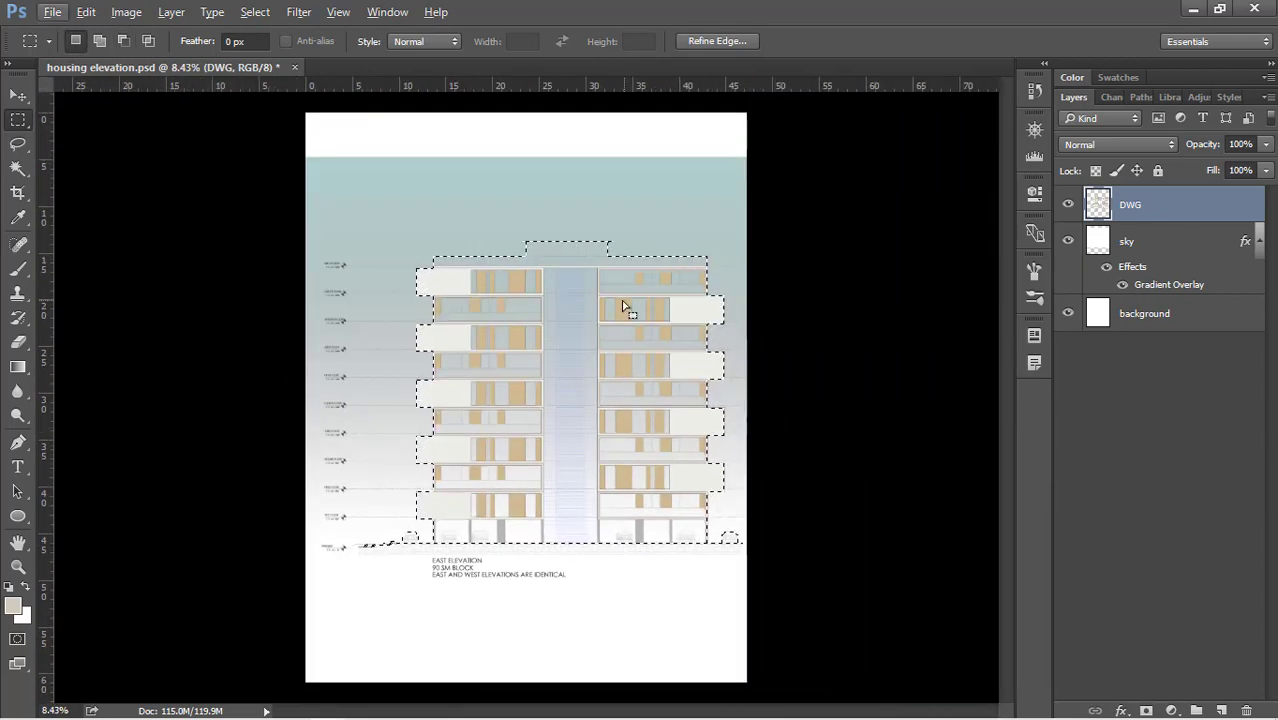
click(1164, 242)
key(Delete)
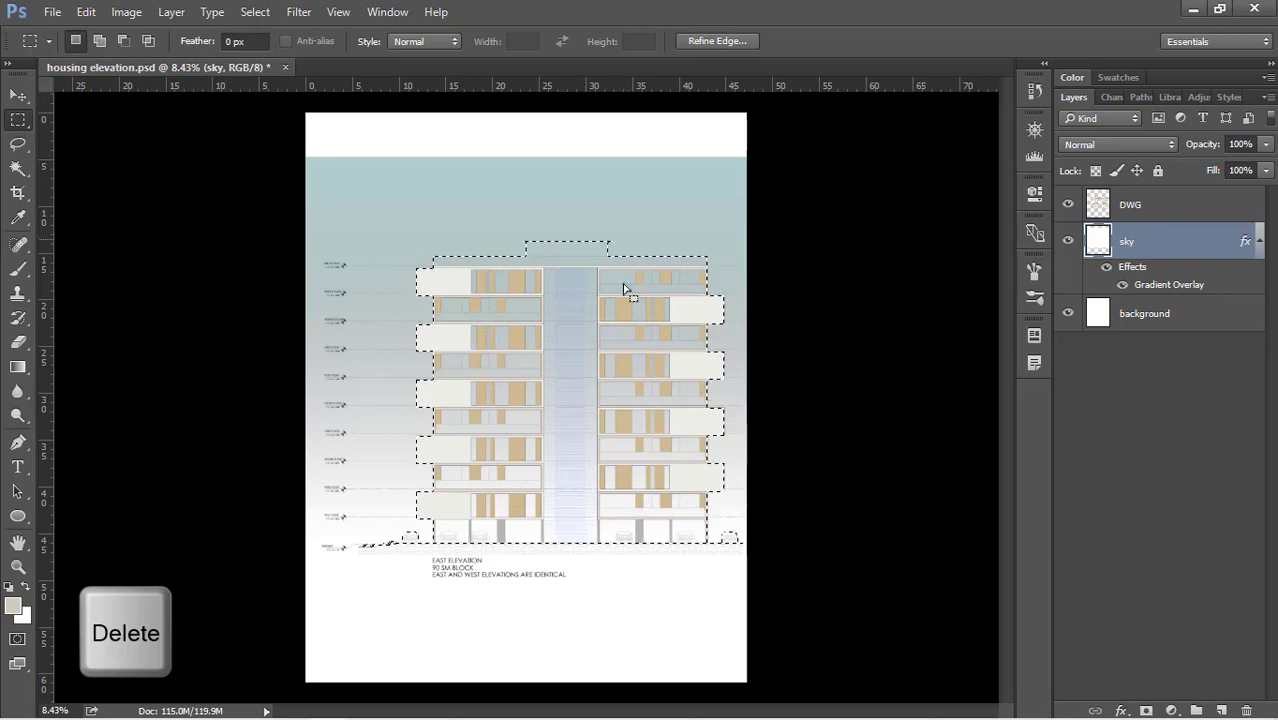
alt+scroll(520, 352, up, 2)
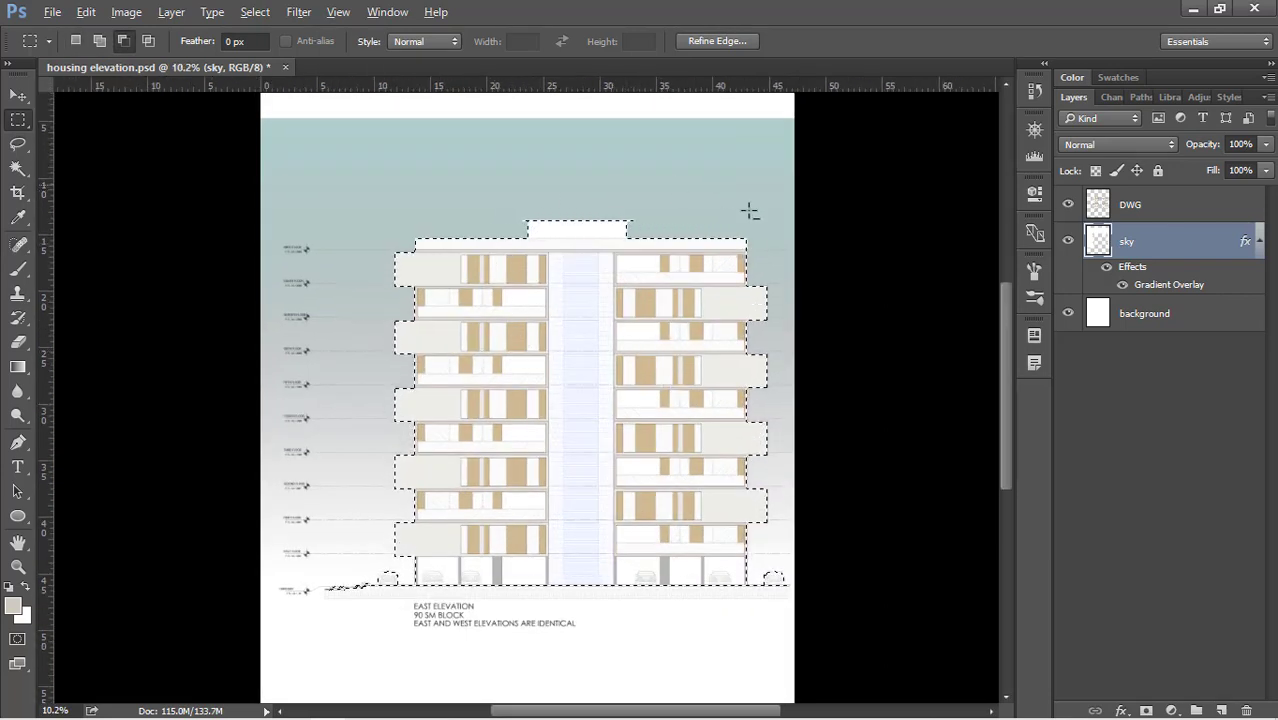
alt+scroll(665, 212, up, 2)
alt+scroll(480, 283, down, 3)
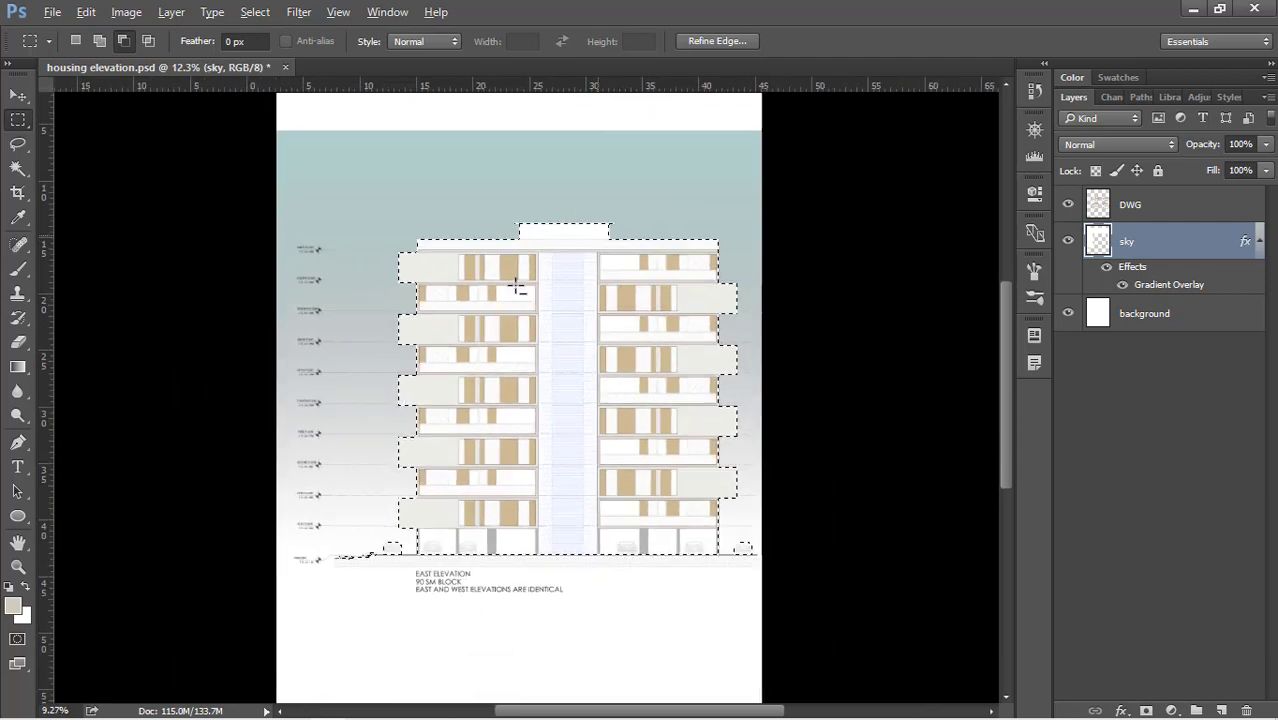
alt+scroll(560, 305, up, 2)
alt+scroll(580, 262, down, 3)
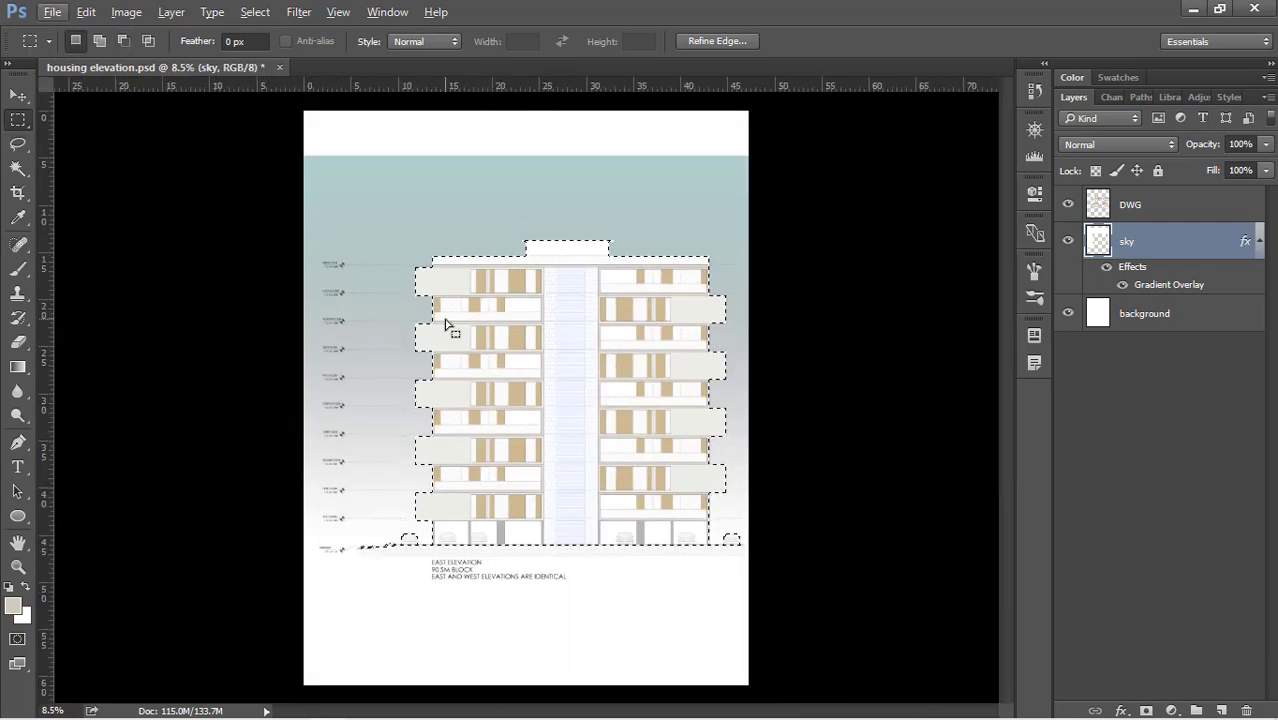
key(ctrl+d)
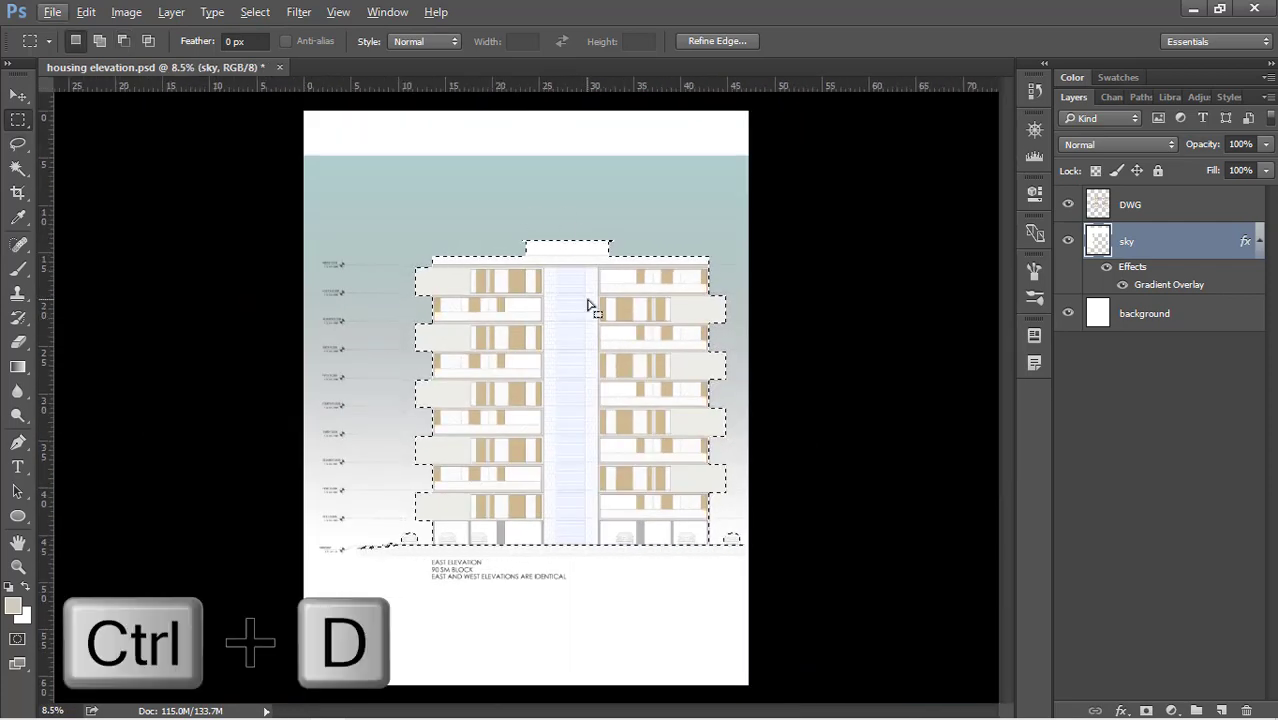
Crop the canvas symmetrically in height so the white strip above the sky is removed
alt+scroll(566, 290, up, 2)
alt+scroll(425, 202, down, 3)
alt+scroll(430, 205, up, 2)
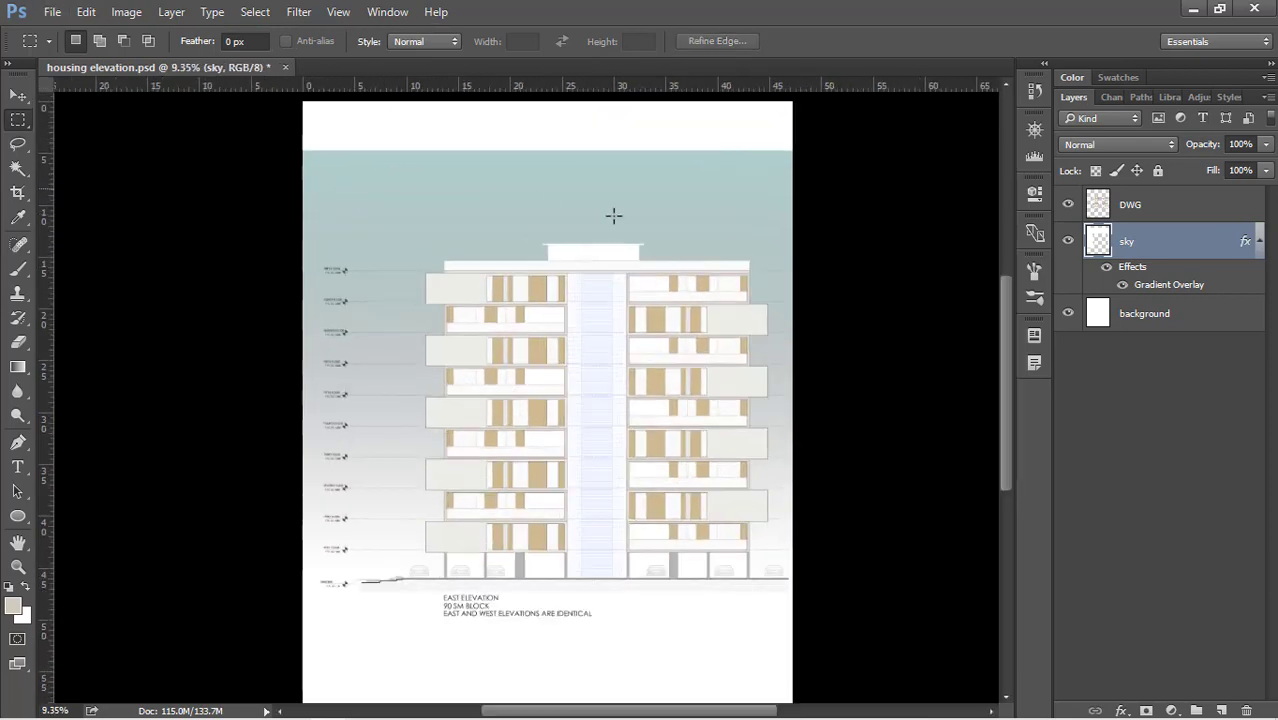
alt+scroll(487, 157, down, 1)
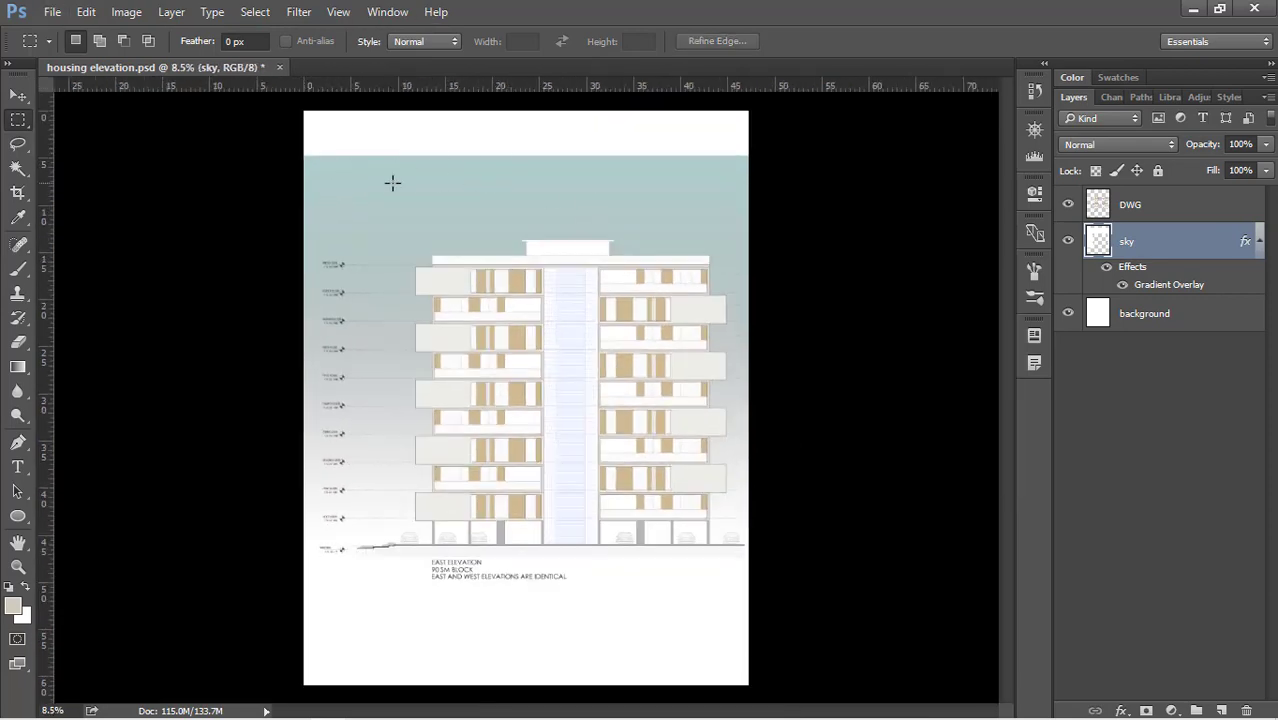
key(c)
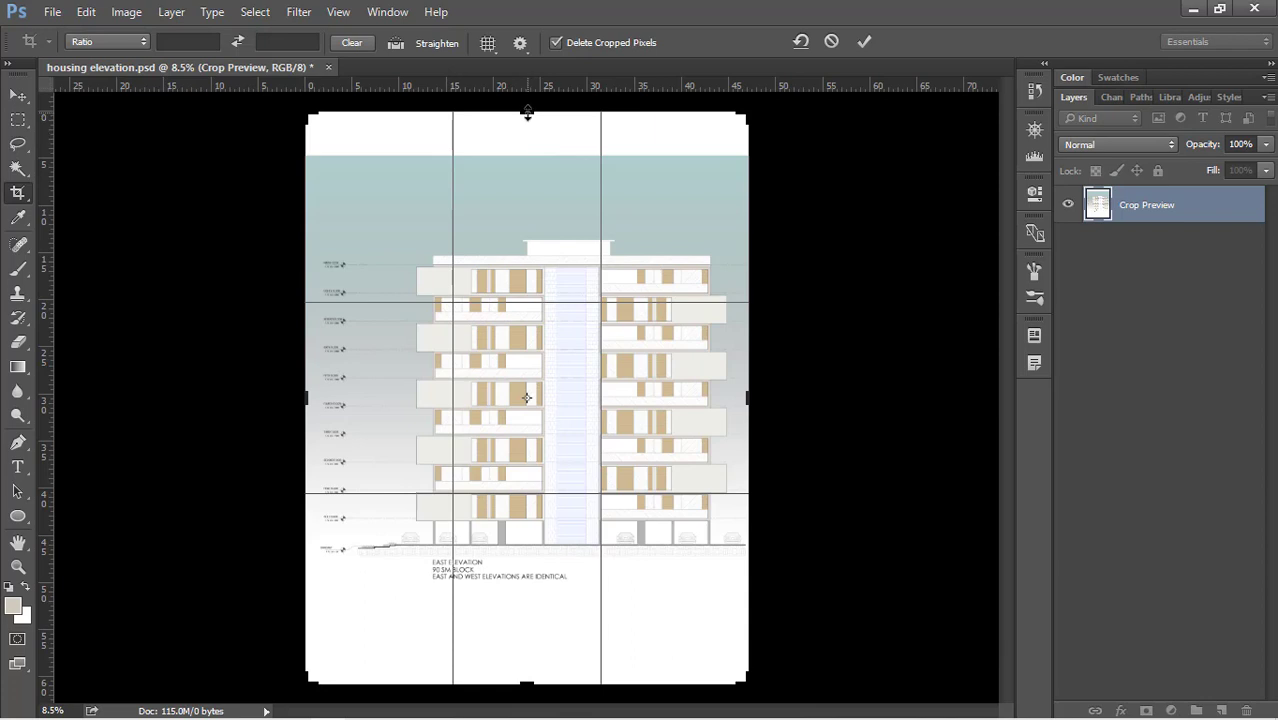
drag(527, 112, 519, 157)
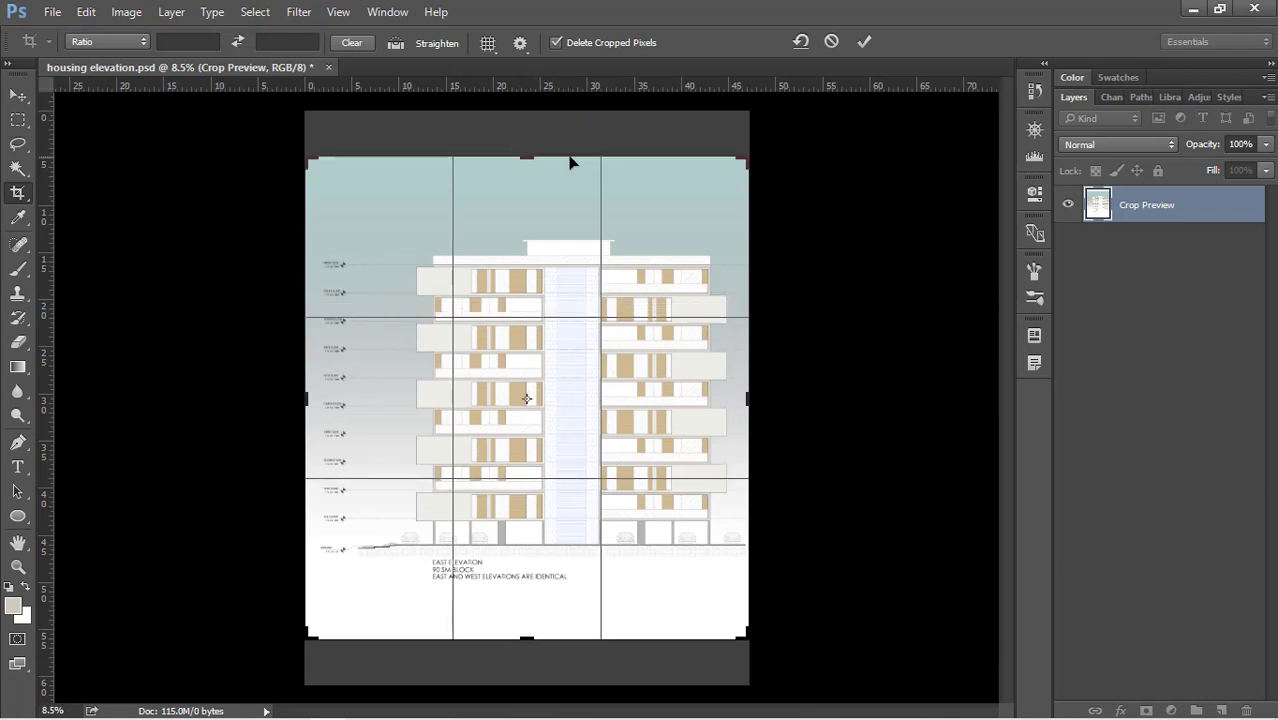
key(Return)
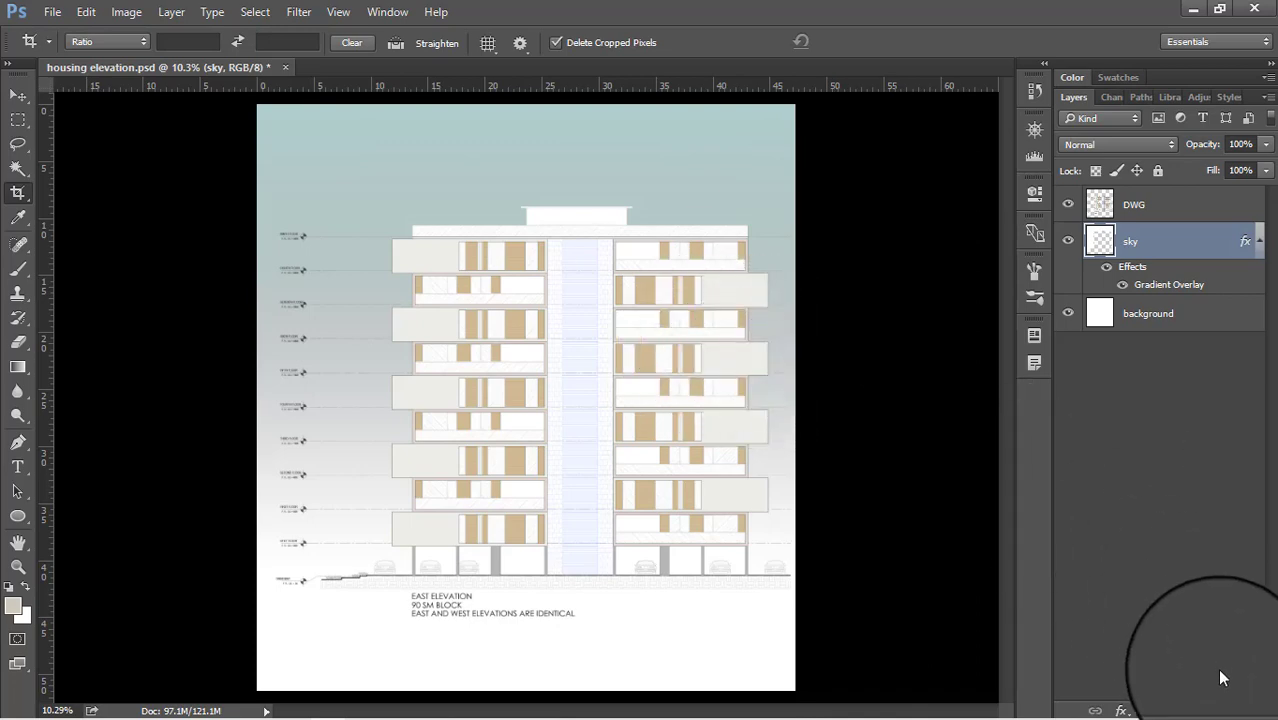
Add a layer named clouds above the sky layer and choose the 1096 px cloud brush, enlarged to 1300 px
click(1221, 710)
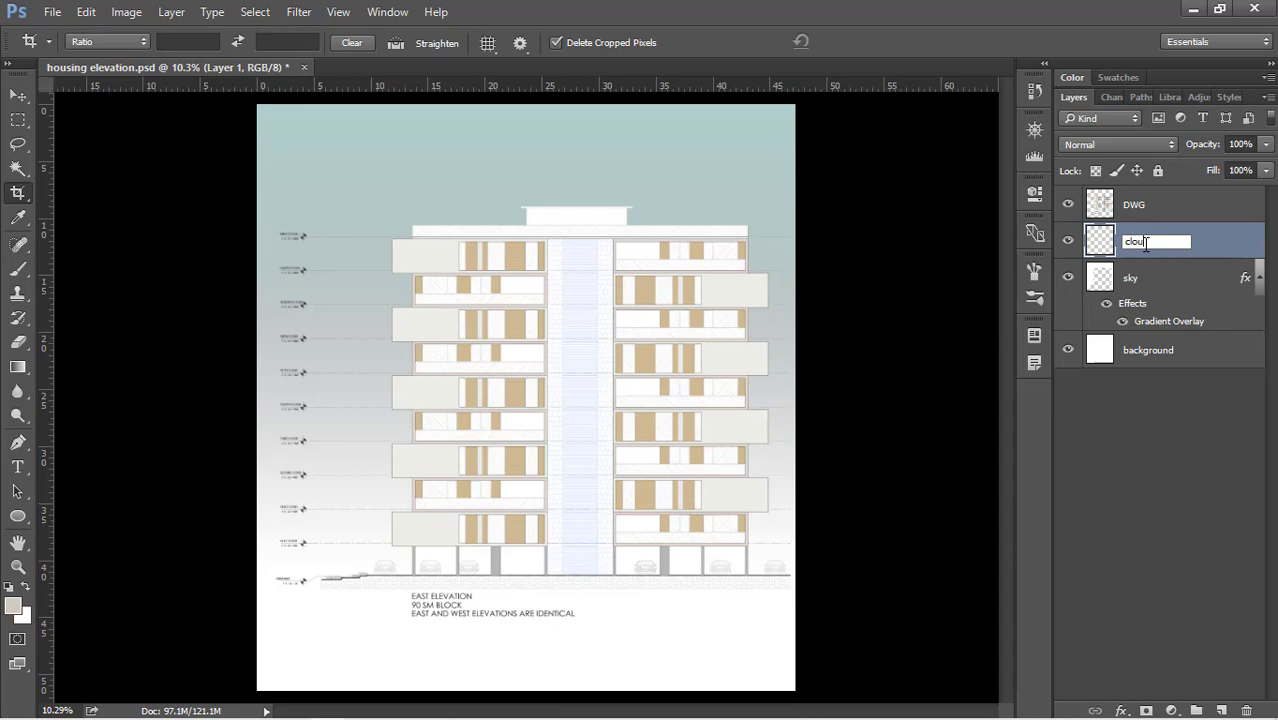
key(Return)
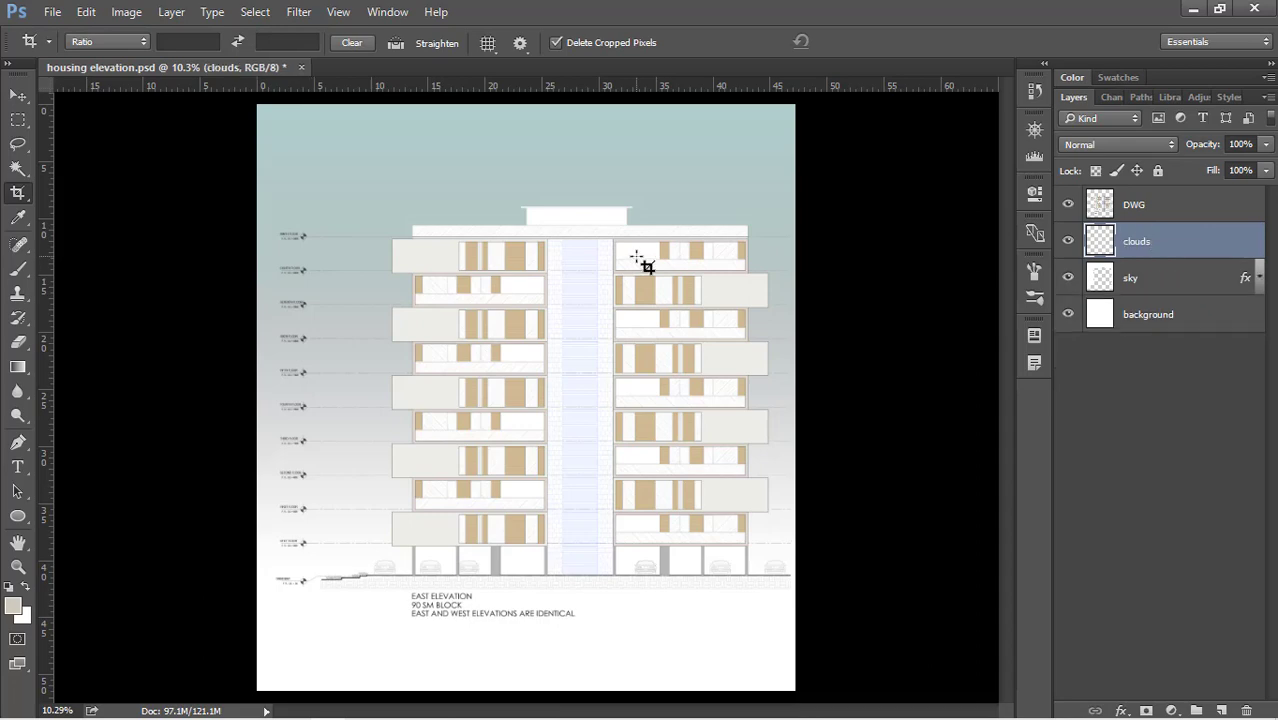
key(b)
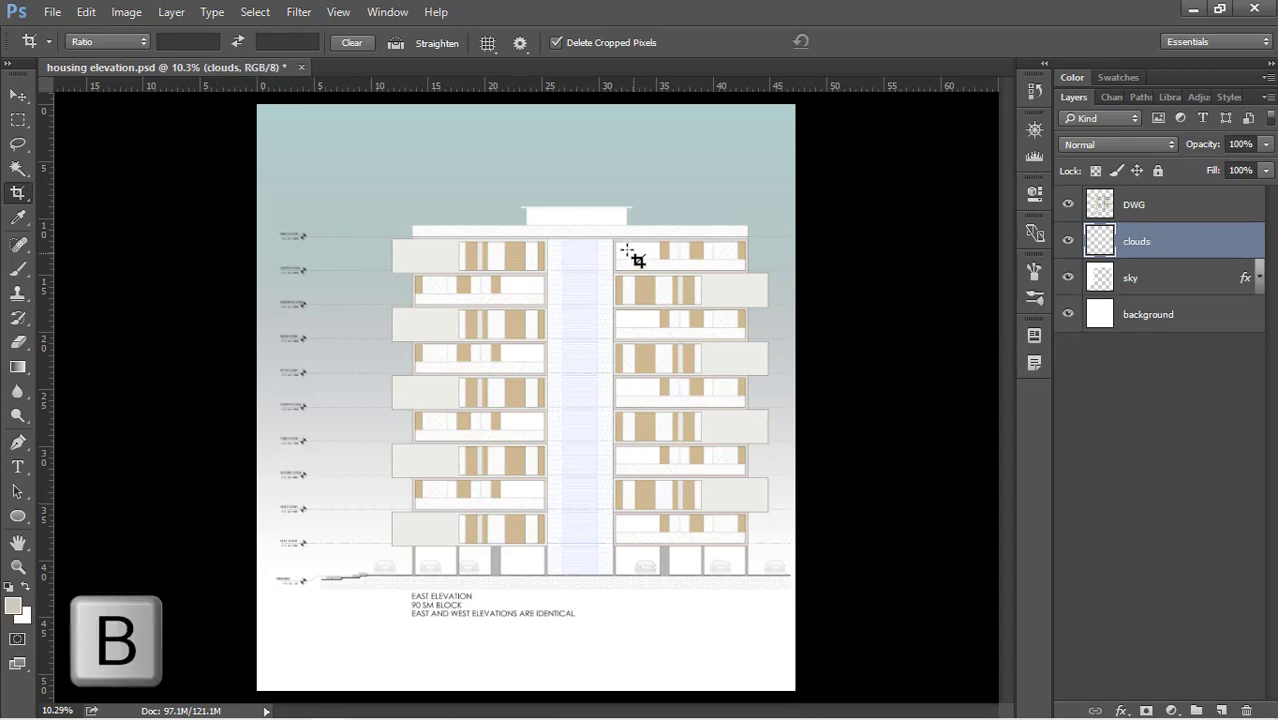
right_click(487, 260)
scroll(645, 458, down, 2)
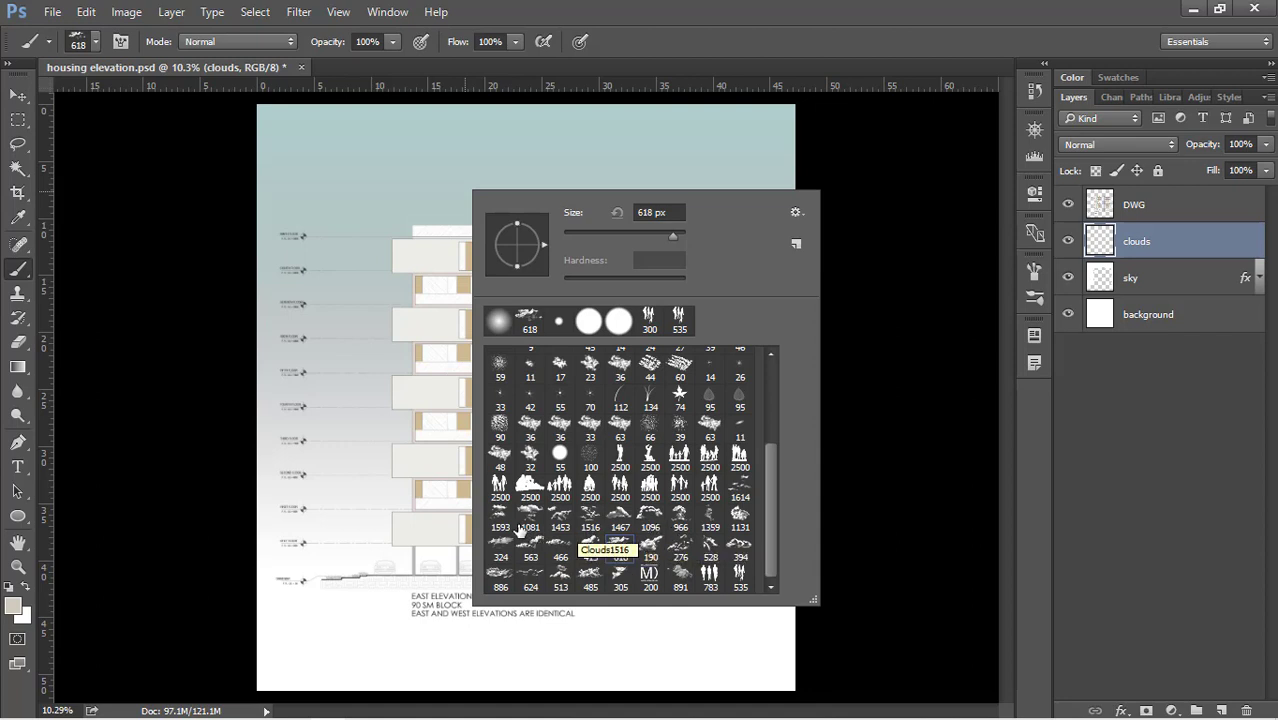
click(652, 530)
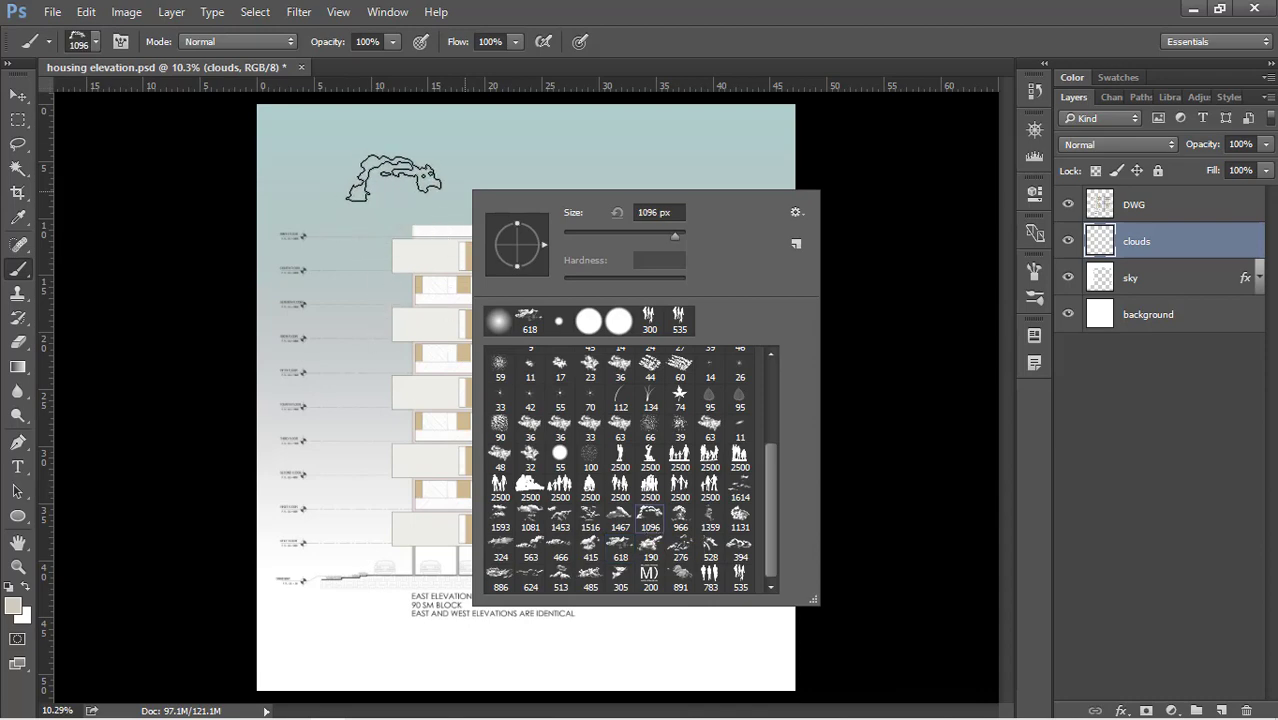
key(Return)
key(bracketright)
key(bracketright)
key(bracketright)
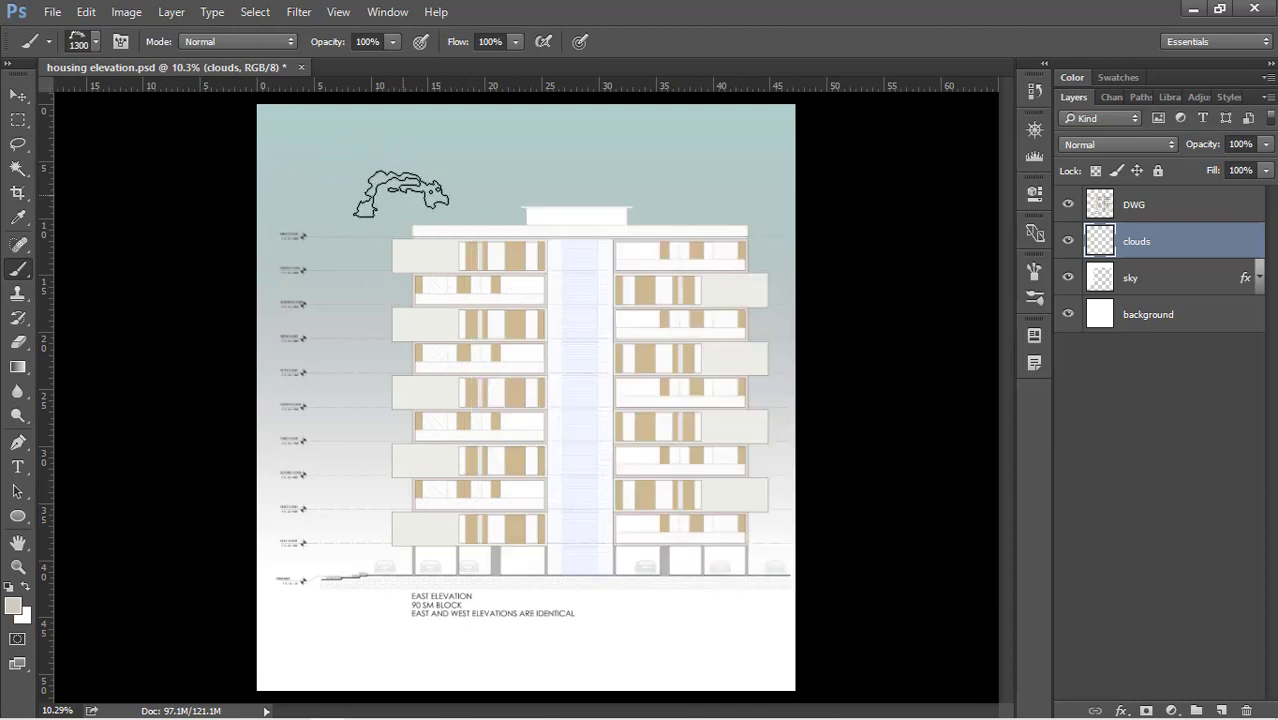
Stamp a white (ffffff) cloud at 3100 px in the sky left of the building and set the clouds layer's opacity to 75%
click(13, 605)
text(ffffff)
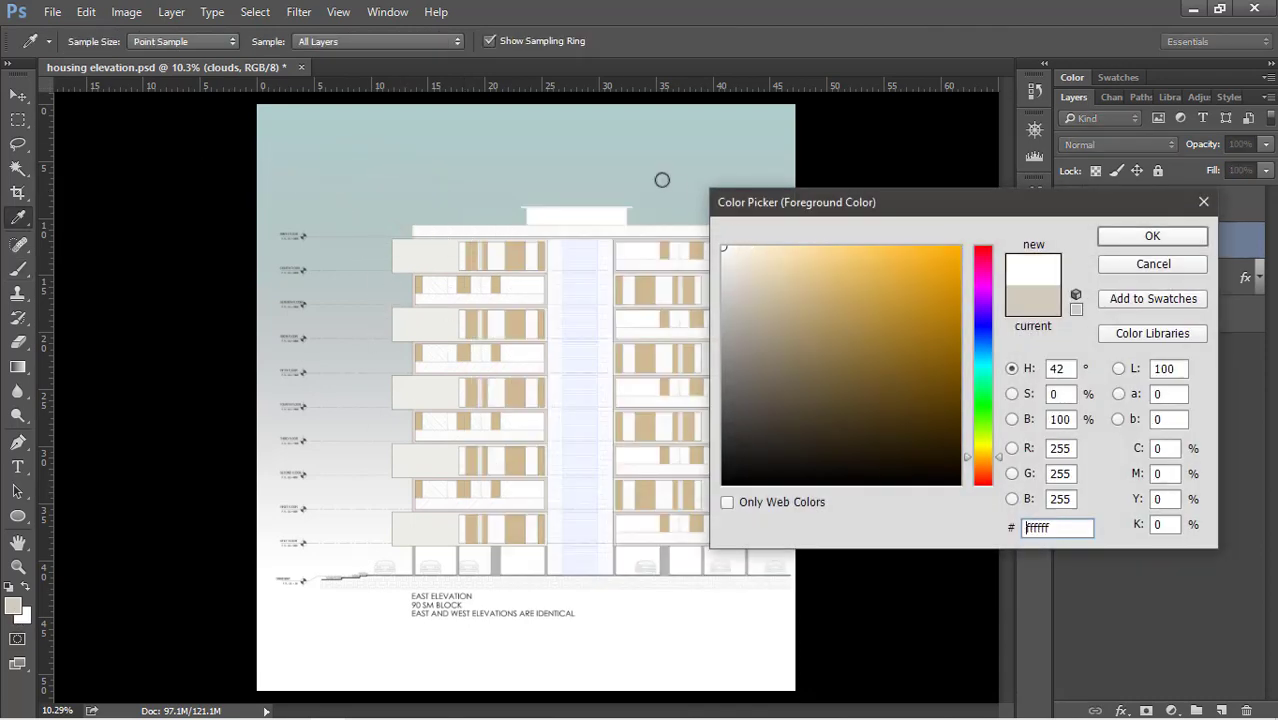
click(1110, 240)
click(288, 202)
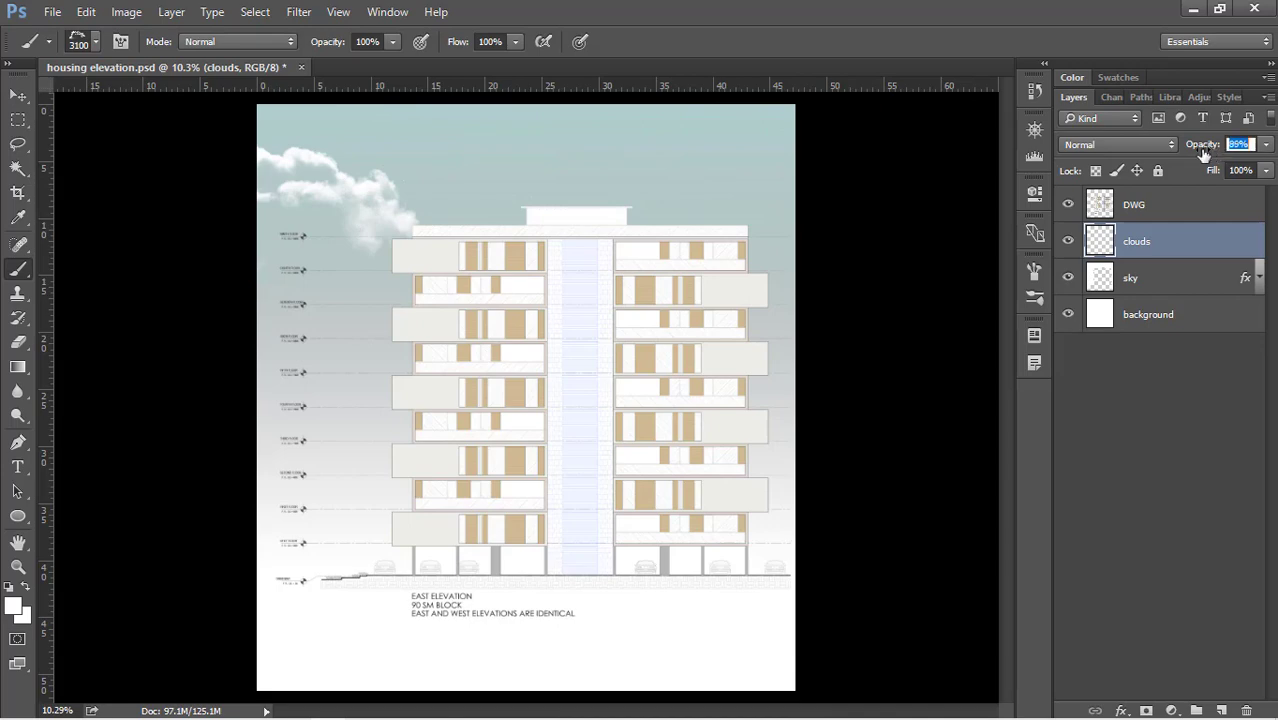
drag(1208, 153, 1190, 151)
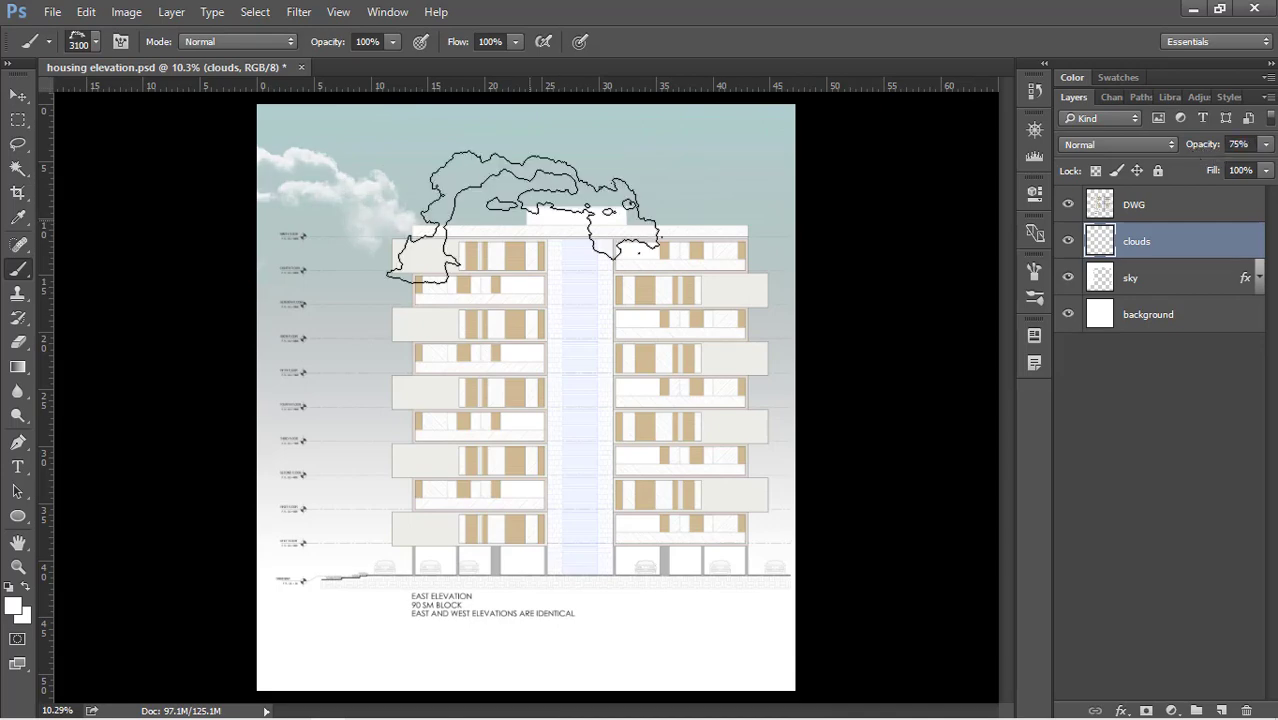
Stamp a second cloud in the upper right of the sky with the 1081 px cloud brush enlarged to 3200 px
right_click(538, 219)
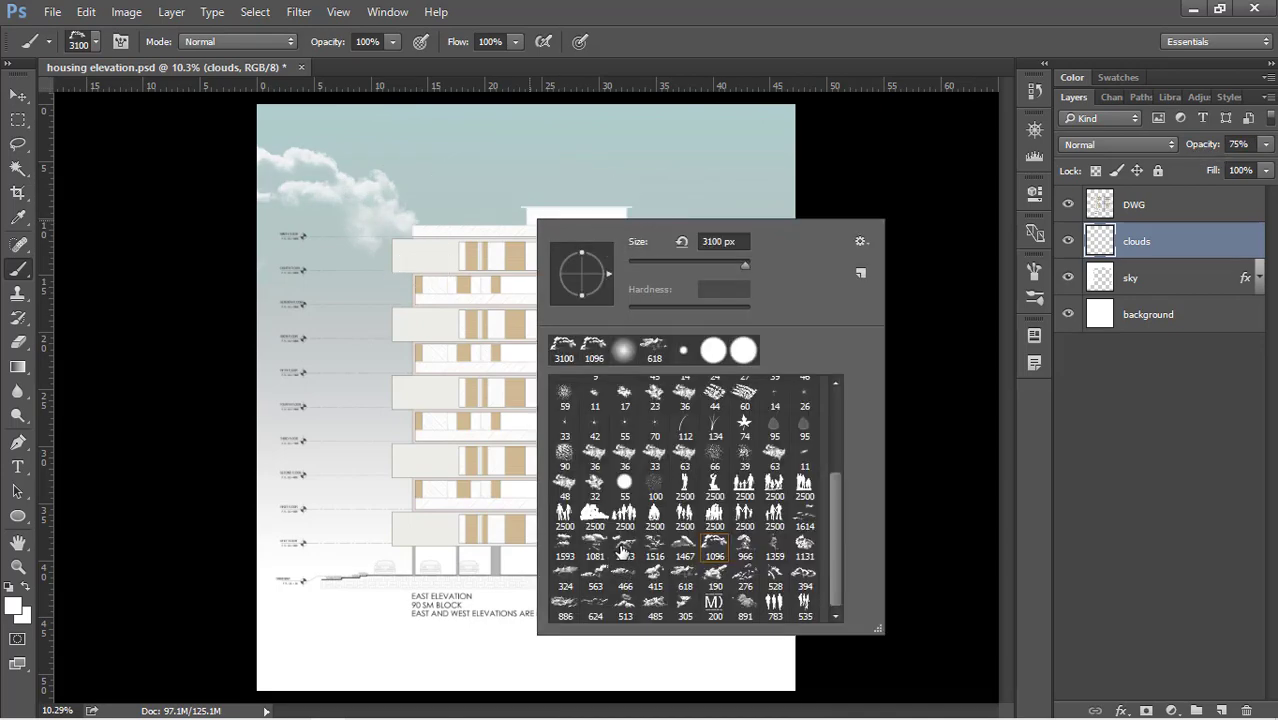
click(590, 546)
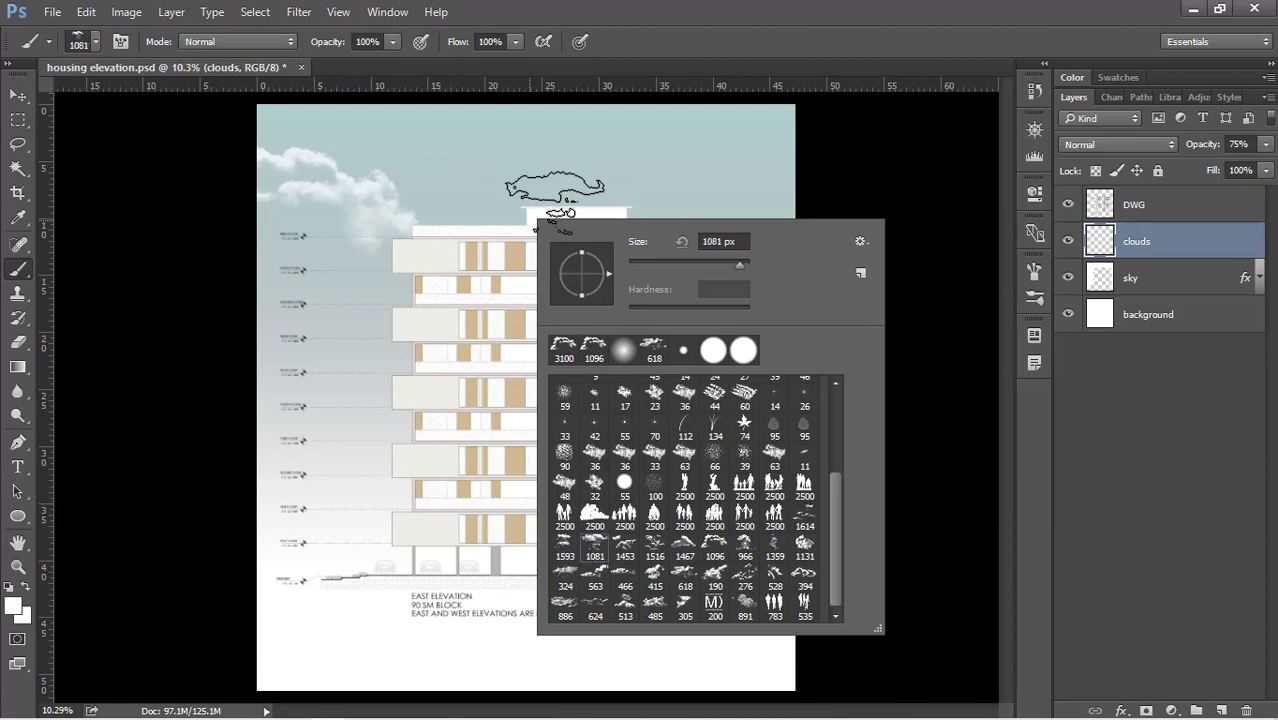
key(Return)
key(bracketright)
key(bracketright)
key(bracketright)
key(bracketright)
key(bracketright)
key(bracketright)
key(bracketright)
key(bracketright)
key(bracketright)
key(bracketright)
key(bracketright)
key(bracketright)
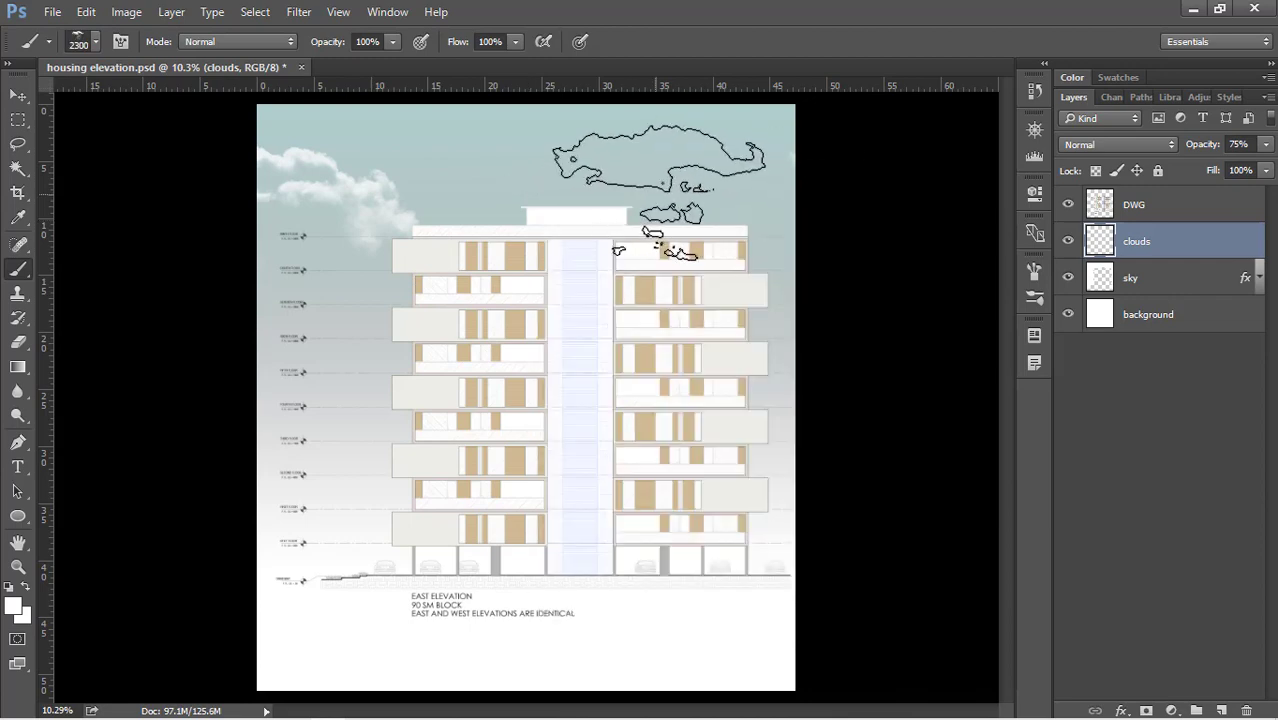
click(738, 190)
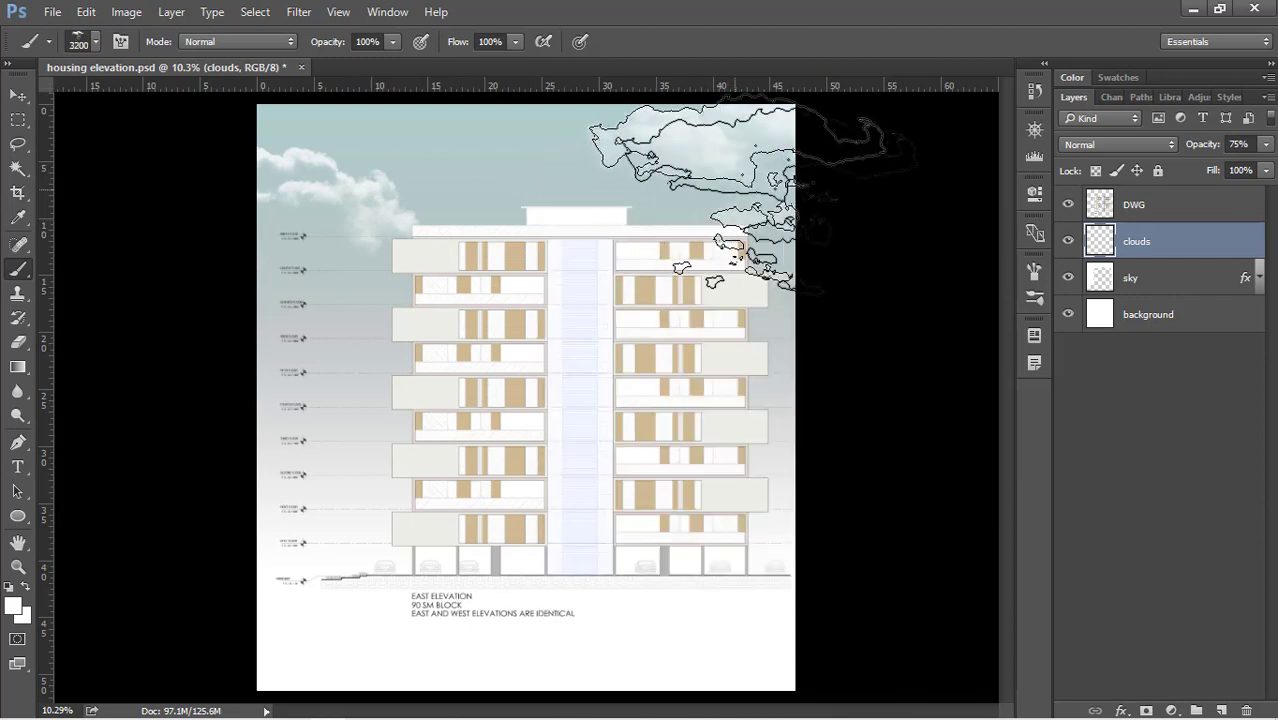
scroll(578, 220, up, 1)
scroll(556, 242, down, 1)
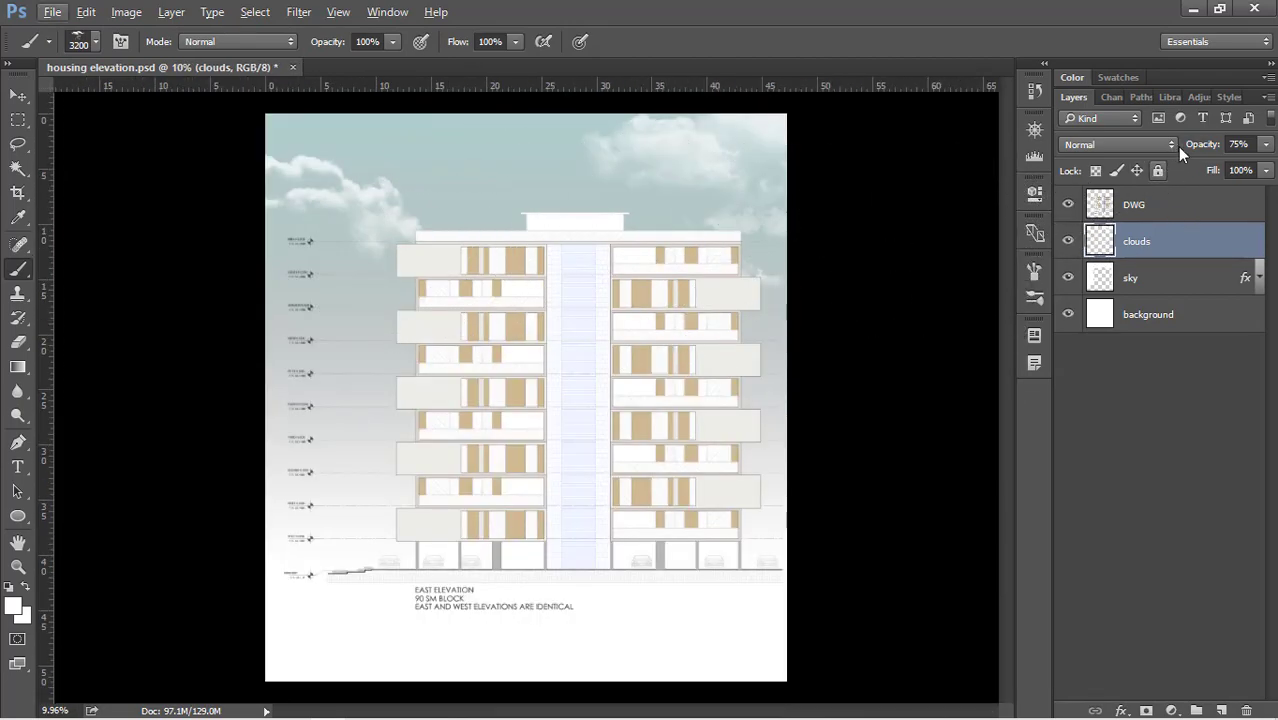
Set the clouds layer's opacity to 80%
mouse_move(1210, 146)
mouse_down()
mouse_move(1250, 146)
mouse_move(1218, 157)
mouse_up()
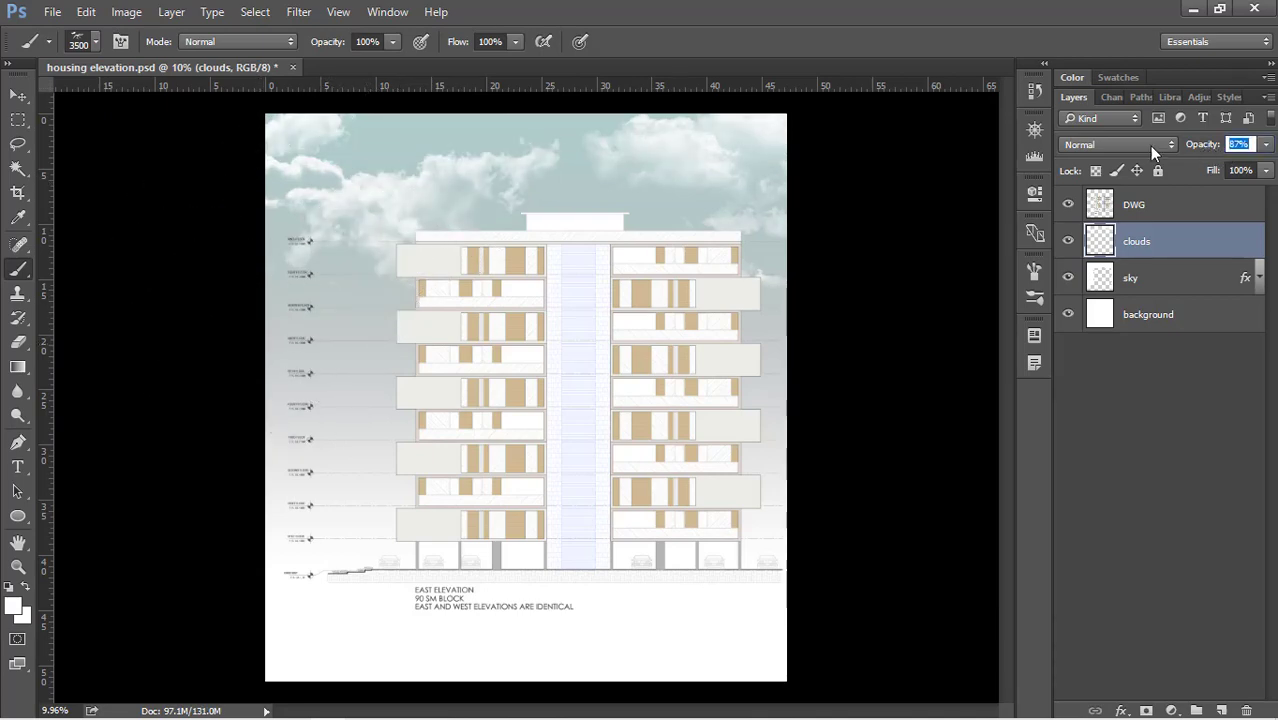
text(80)
key(Return)
Select the background layer and add a new layer directly above it
click(16, 96)
scroll(405, 616, up, 6)
scroll(254, 604, up, 2)
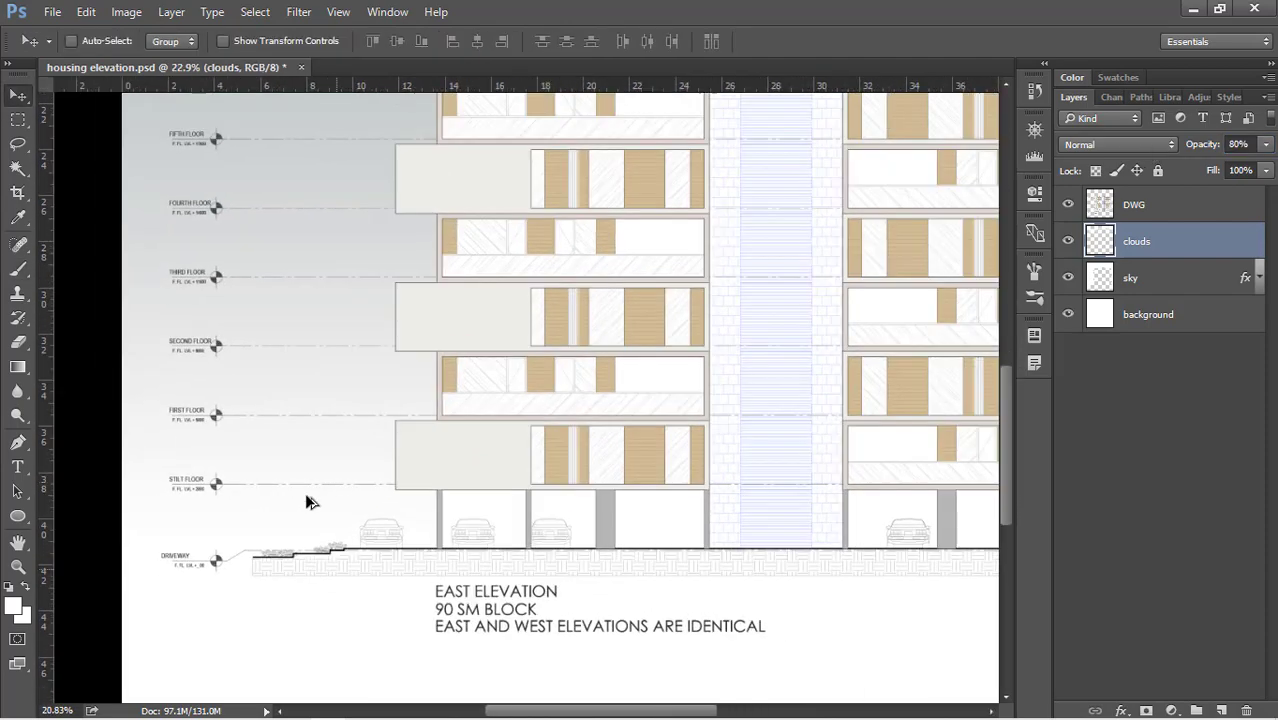
scroll(210, 548, up, 3)
scroll(349, 499, down, 5)
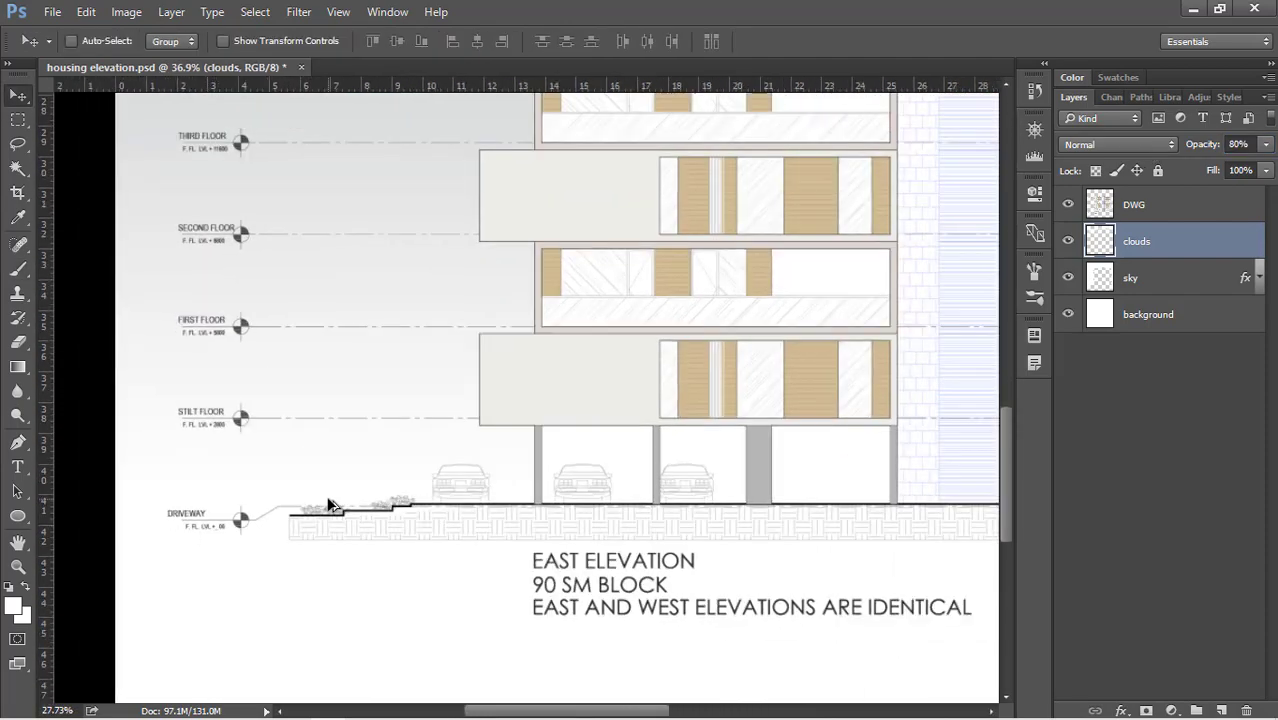
ctrl+click(453, 556)
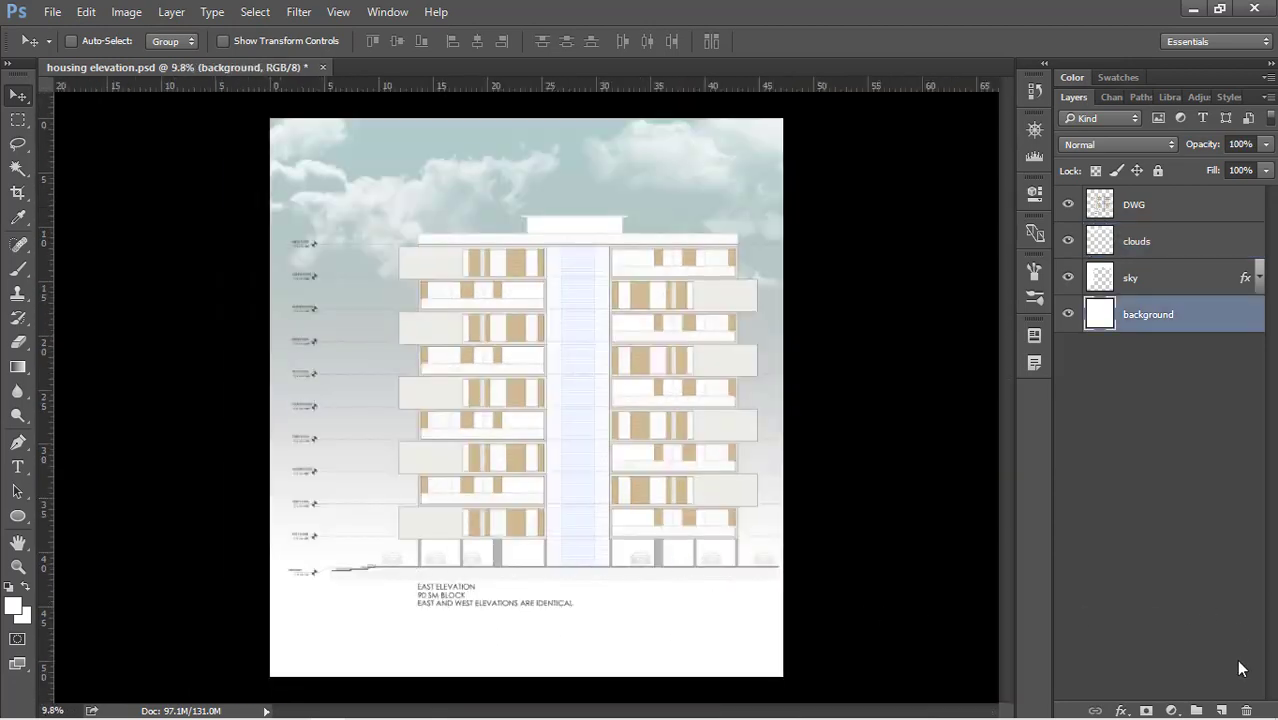
click(1222, 709)
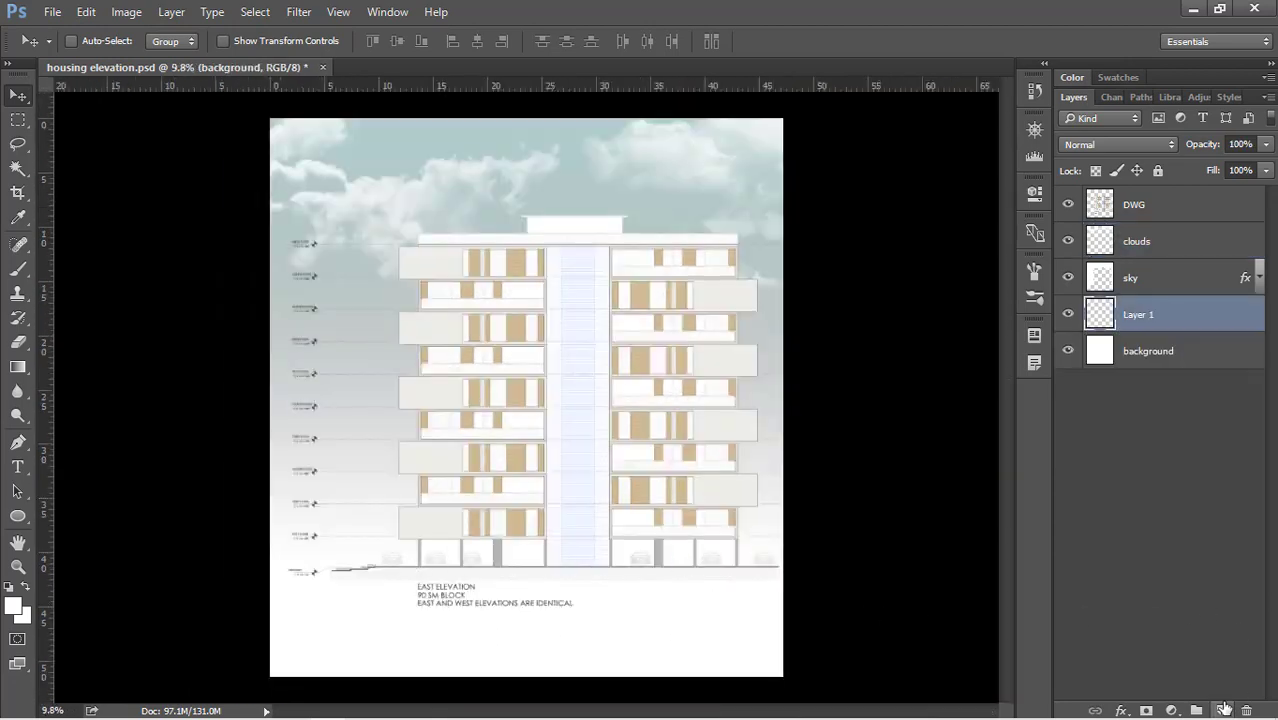
Choose the soft round brush with 0% hardness and set its size to 436 px
key(b)
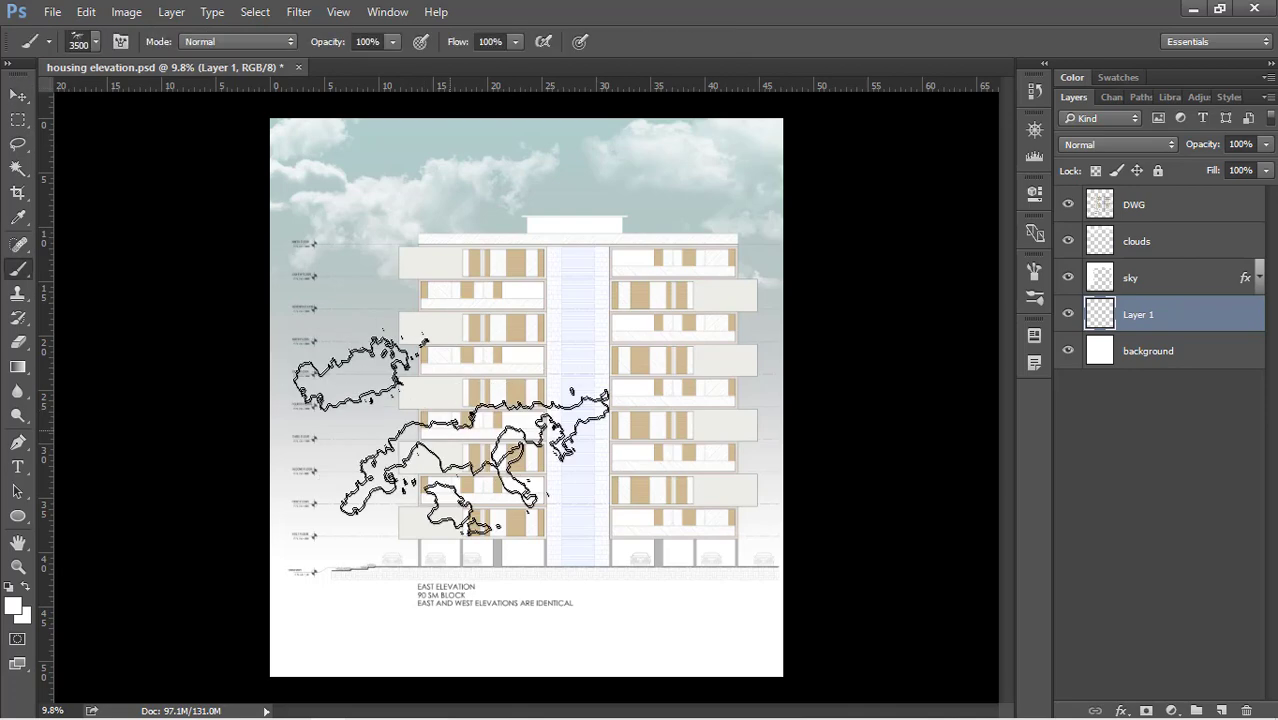
right_click(516, 306)
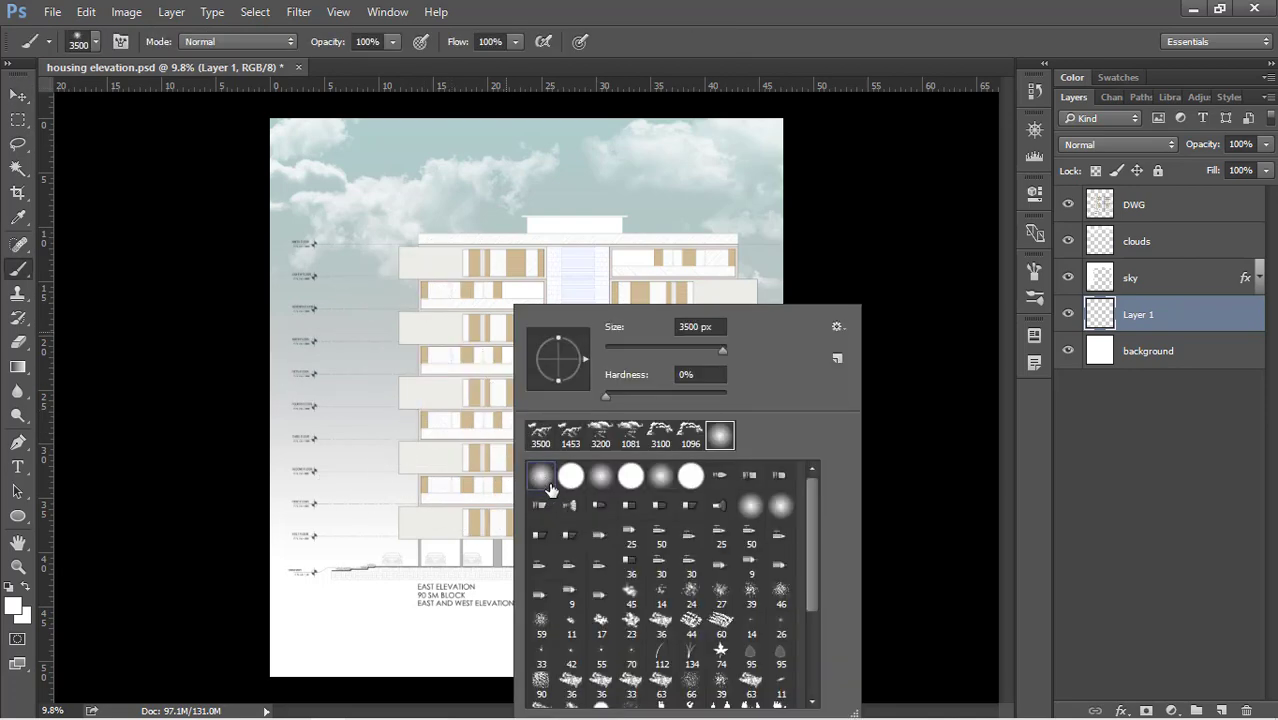
click(540, 484)
drag(722, 350, 716, 353)
drag(702, 349, 712, 349)
key(Return)
Set the foreground color to black (000000) for the brush
scroll(510, 540, up, 3)
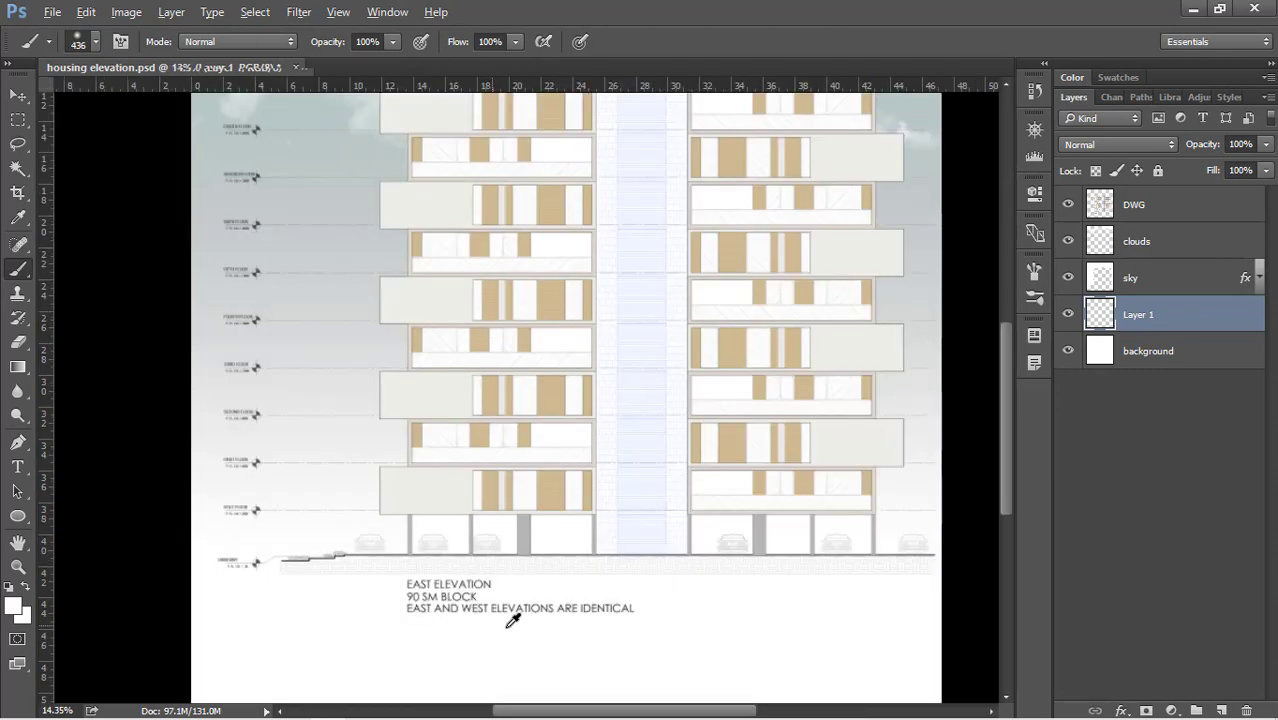
scroll(348, 317, down, 1)
scroll(740, 553, up, 2)
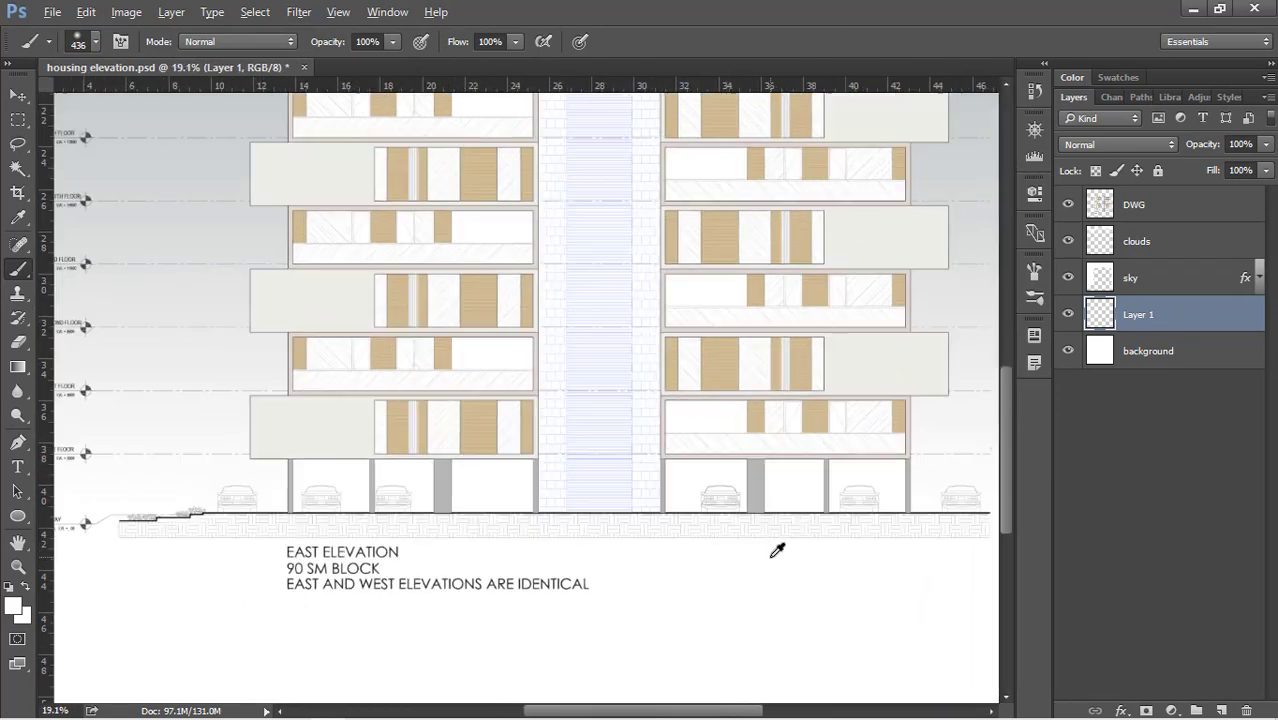
scroll(771, 557, down, 1)
scroll(777, 550, up, 1)
click(13, 605)
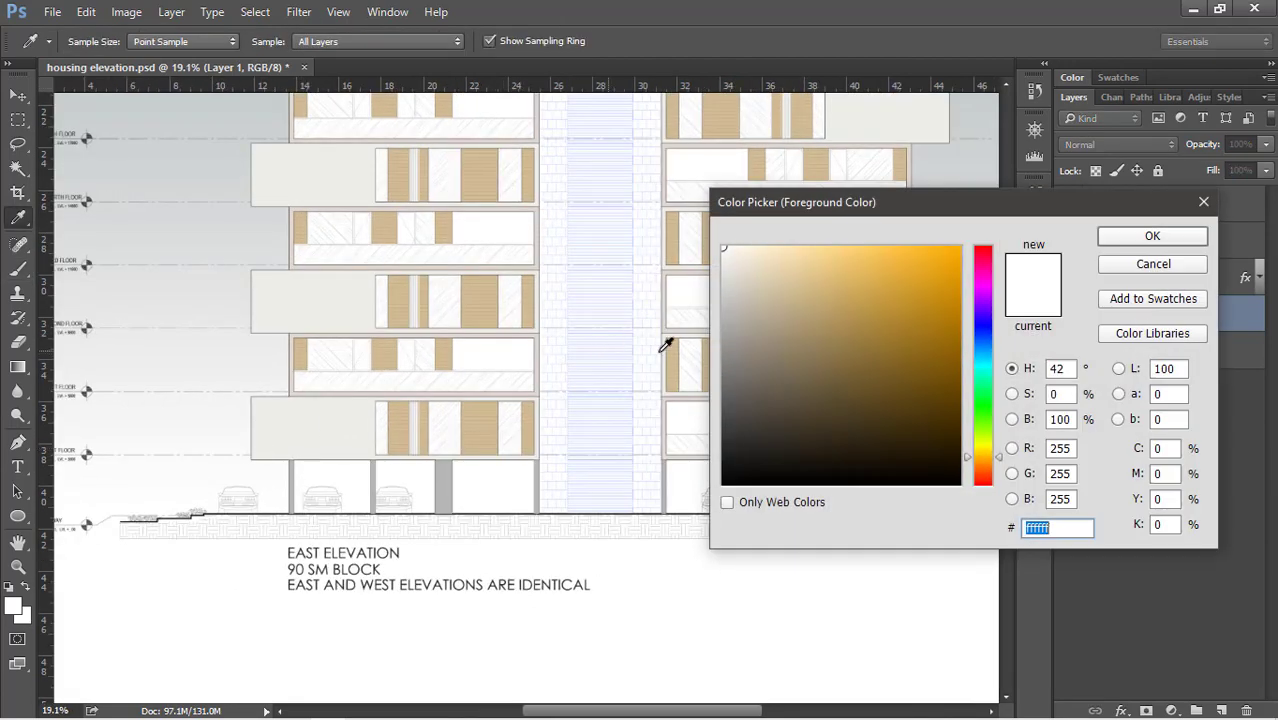
text(000000)
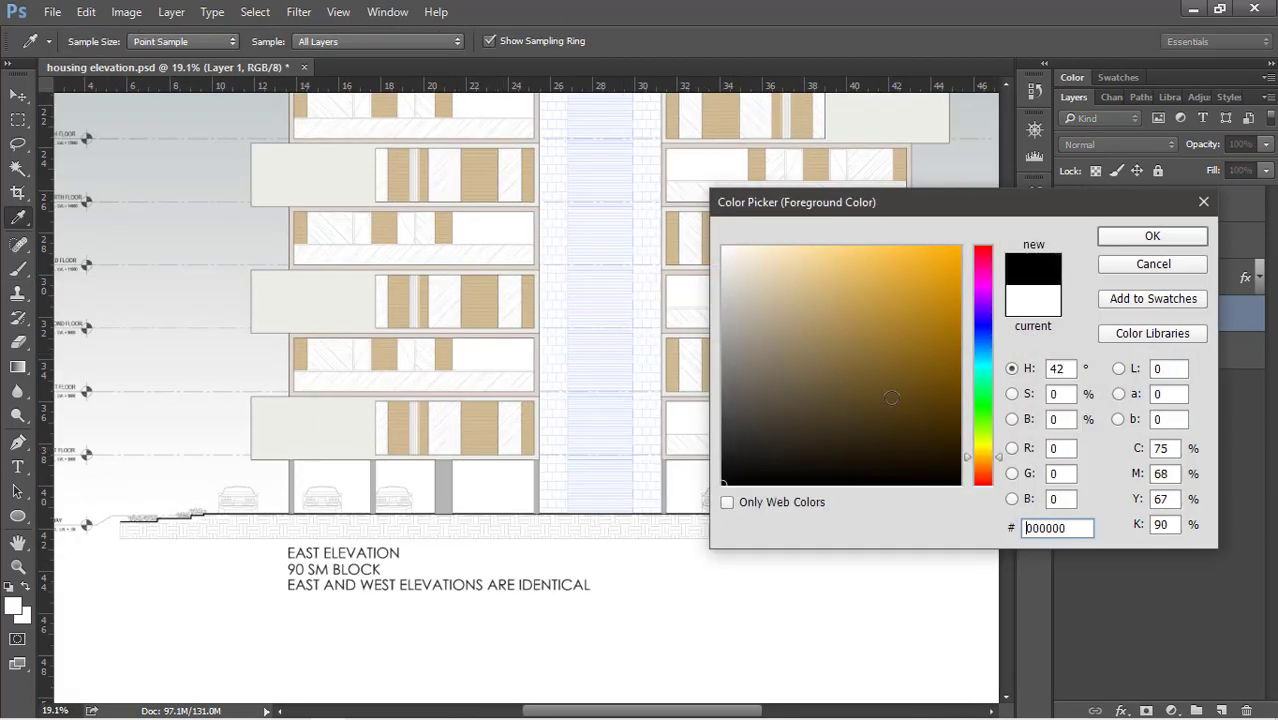
click(1152, 236)
key(b)
Select a rectangular area below the ground line, from the drawing's right edge to just past the stepped planters
scroll(240, 479, down, 1)
scroll(365, 456, down, 1)
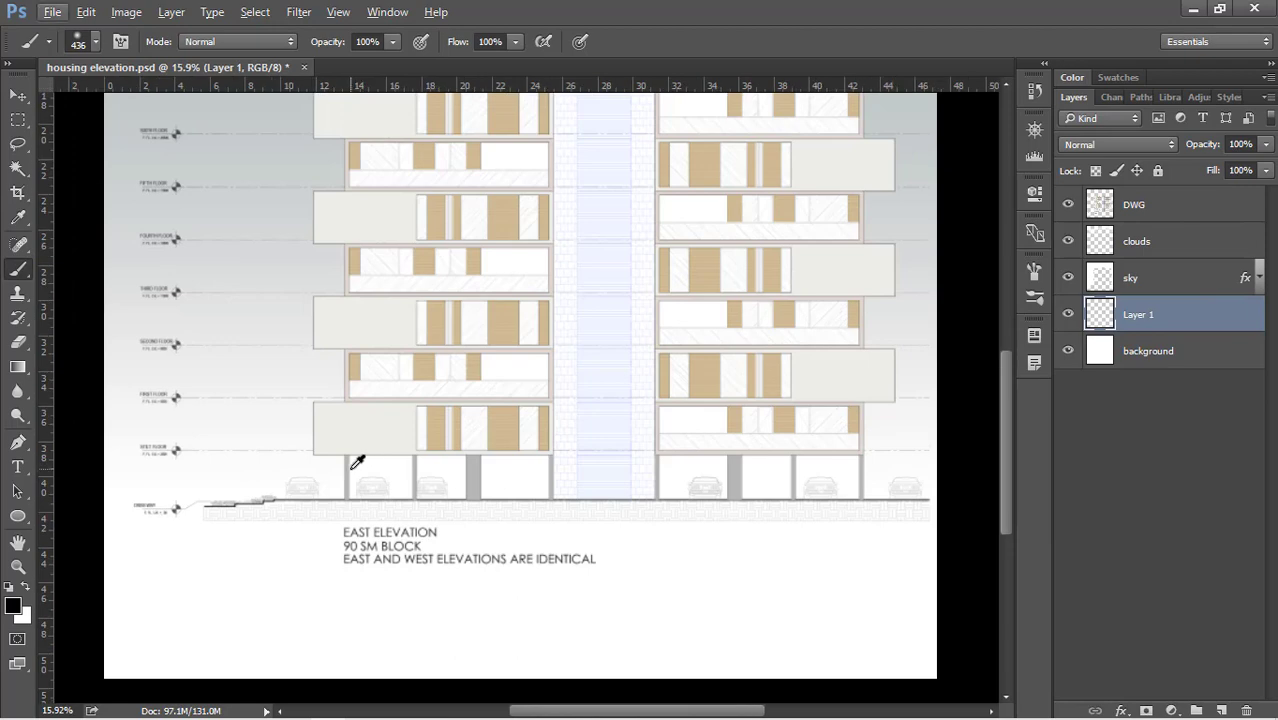
key(m)
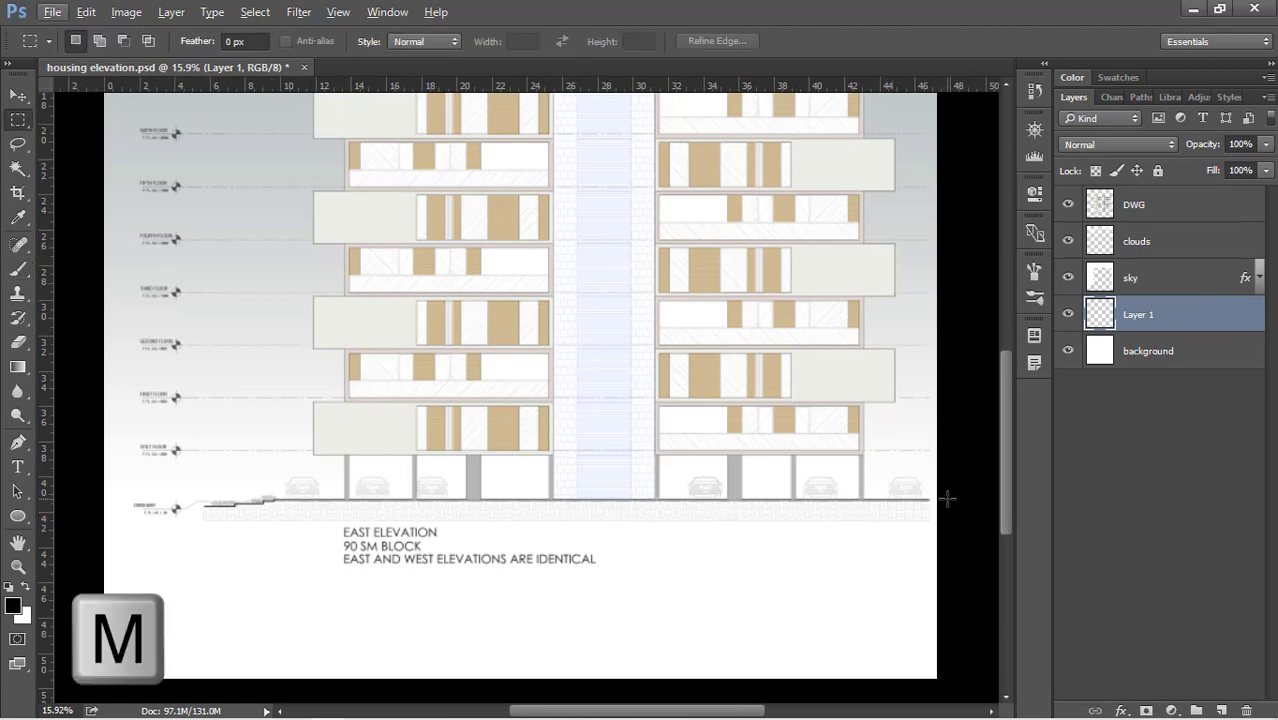
drag(944, 499, 197, 583)
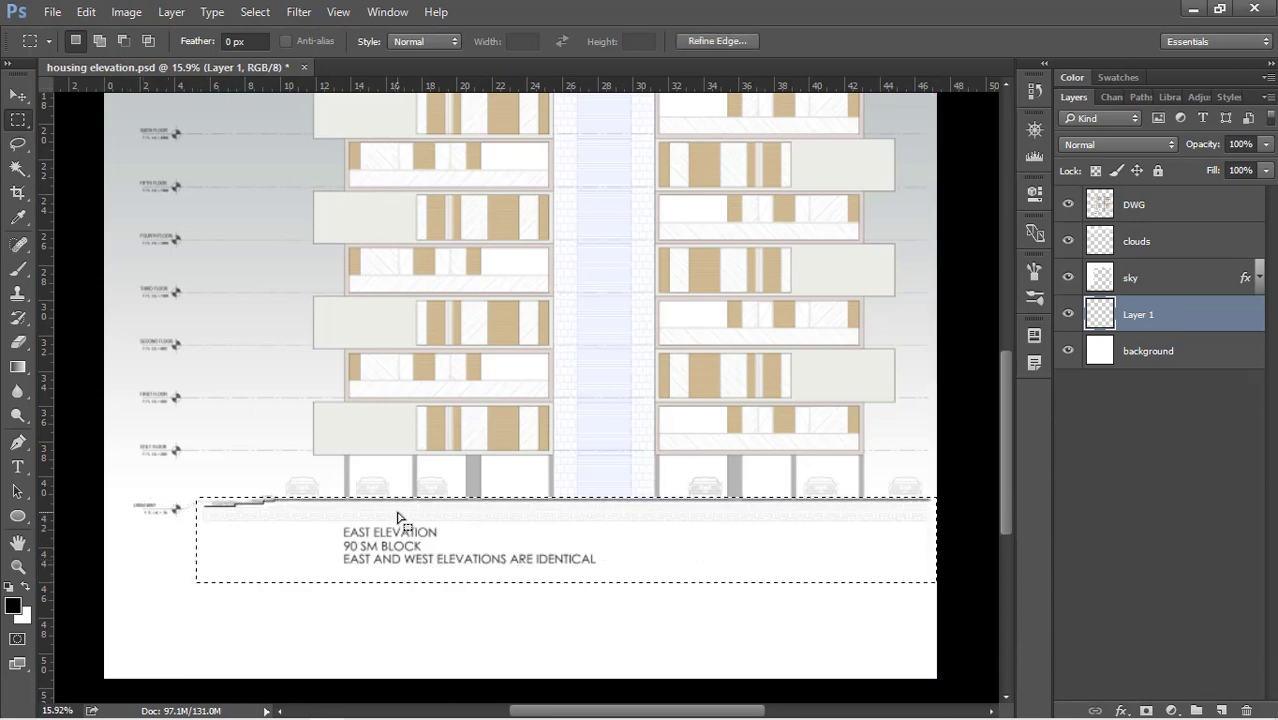
Enlarge the soft brush to 600 px, paint a black band along the selection's upper edge, and deselect
key(b)
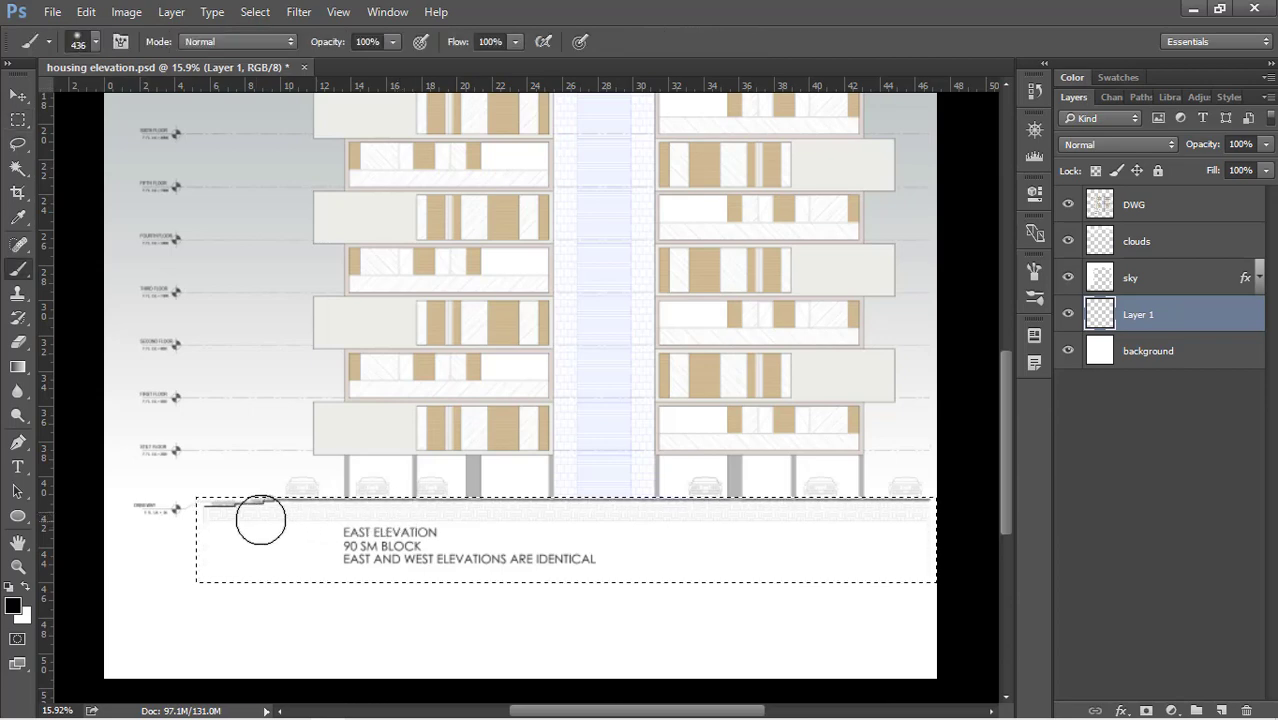
key(bracketright)
key(bracketright)
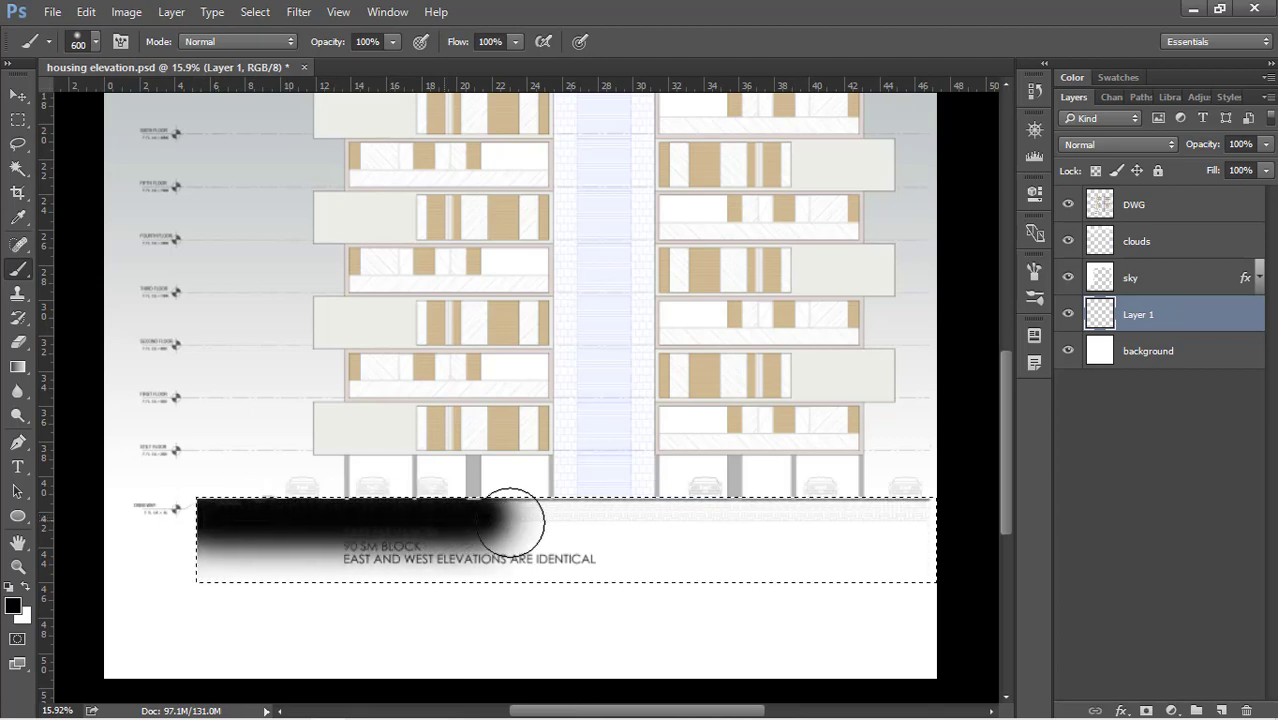
drag(869, 518, 970, 508)
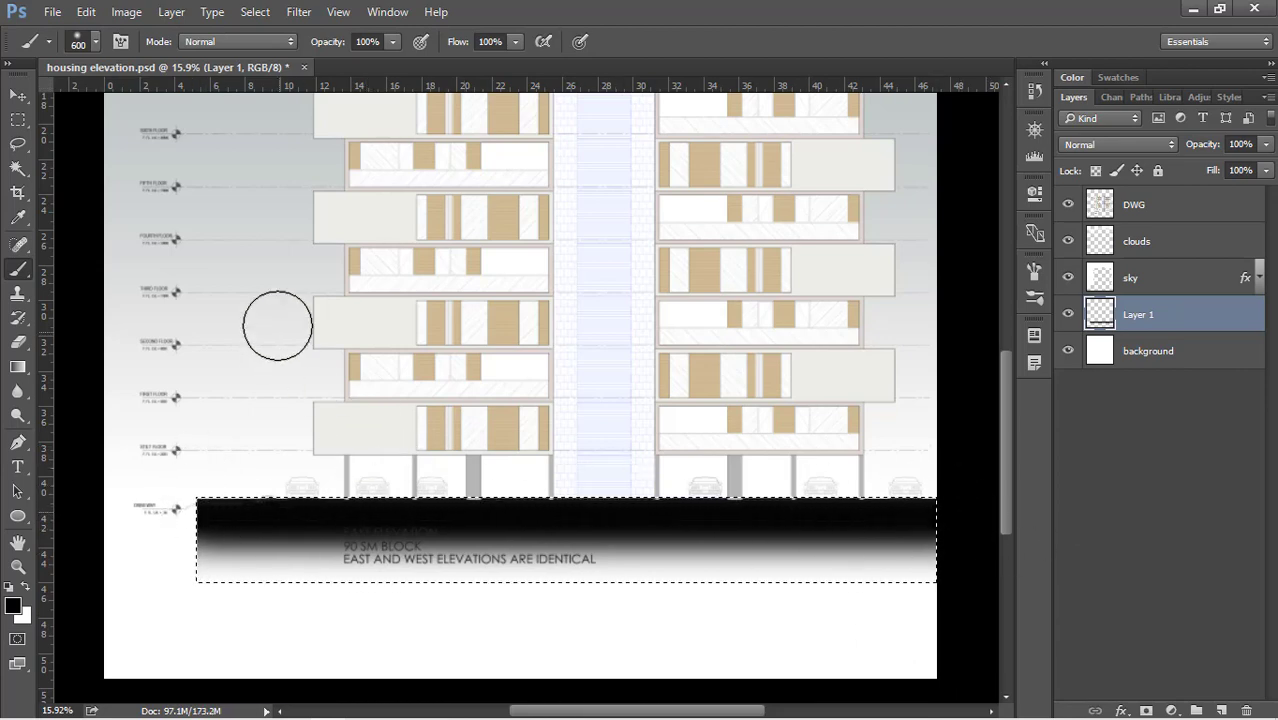
key(ctrl+d)
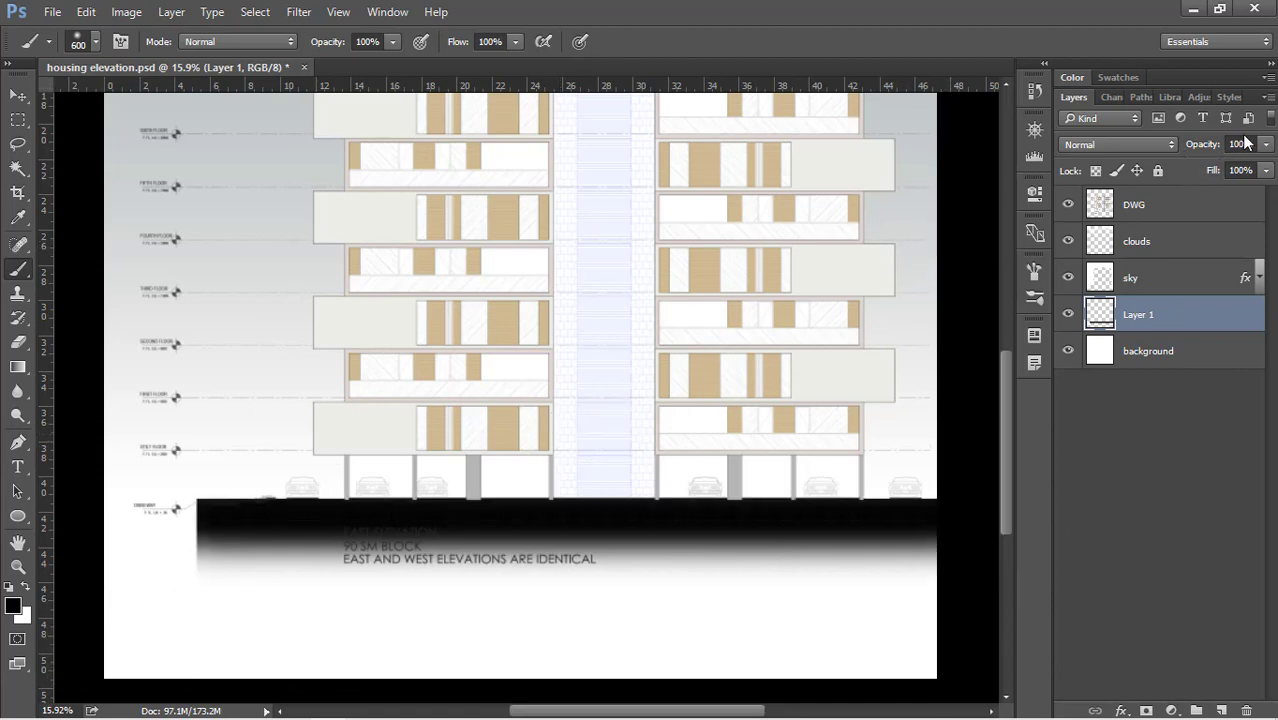
Set the opacity of the painted ground layer to 20%
text(50)
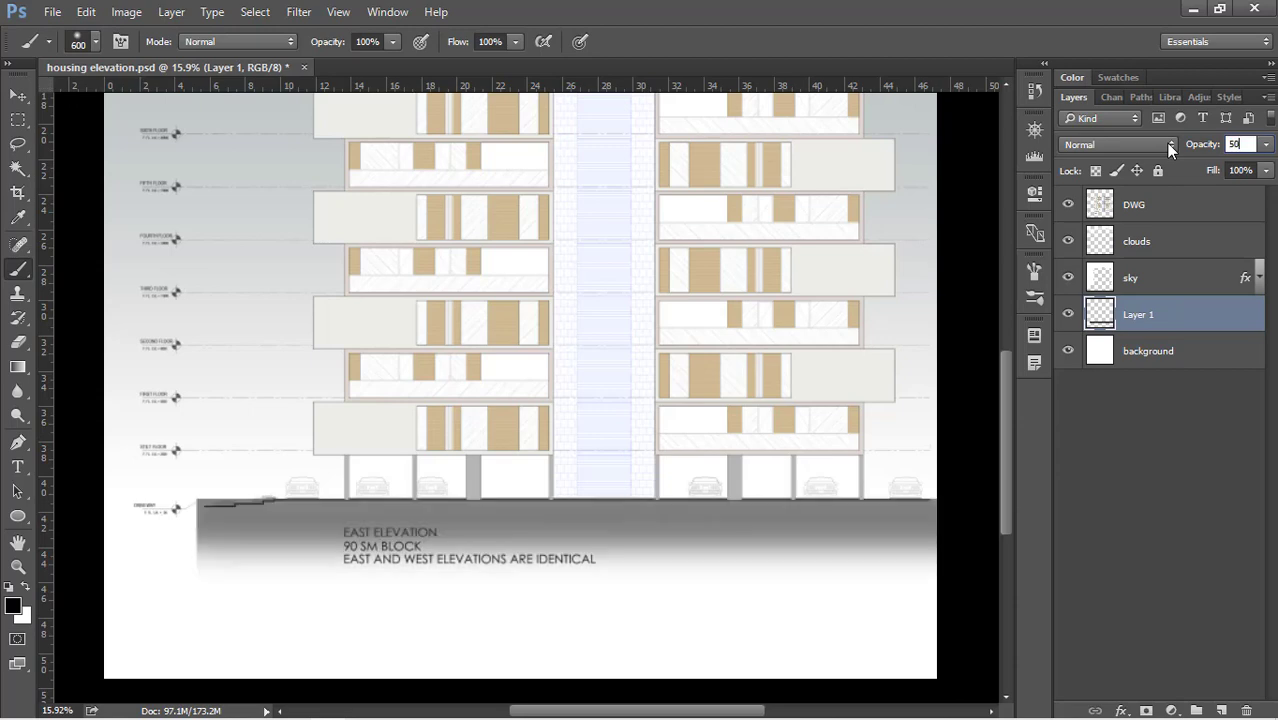
key(BackSpace)
key(BackSpace)
text(20)
key(Return)
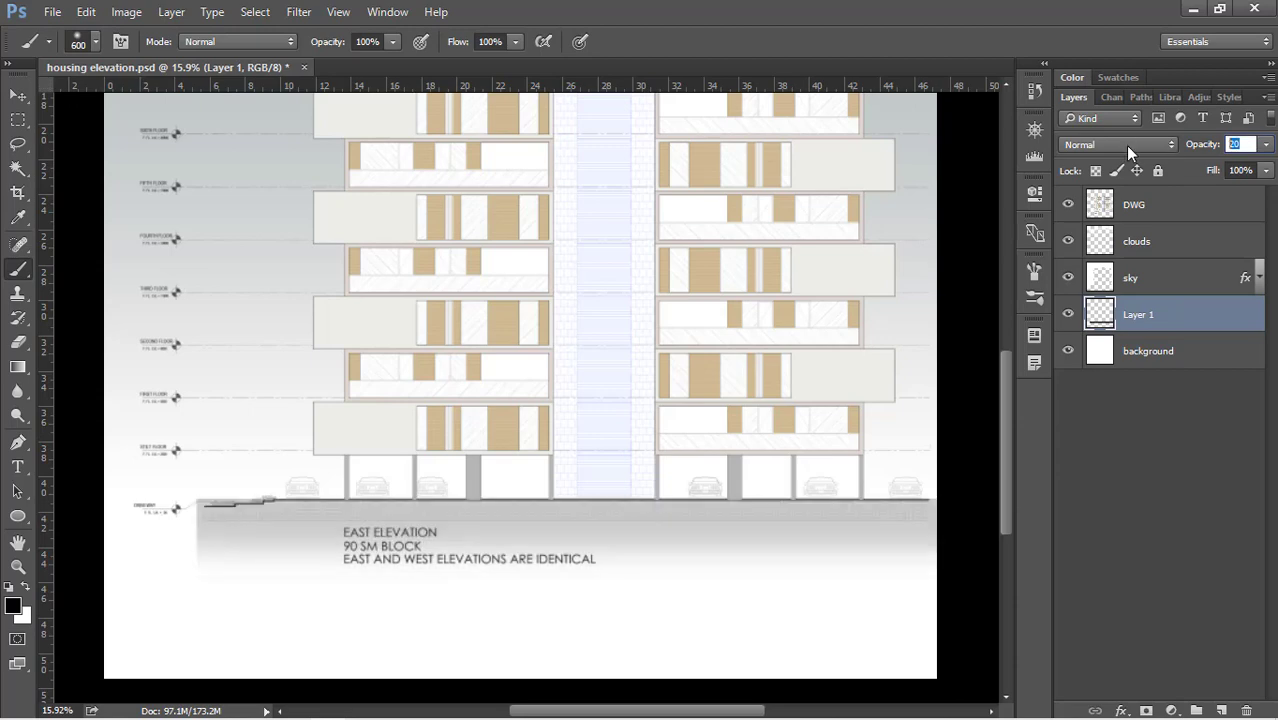
text(20)
key(Return)
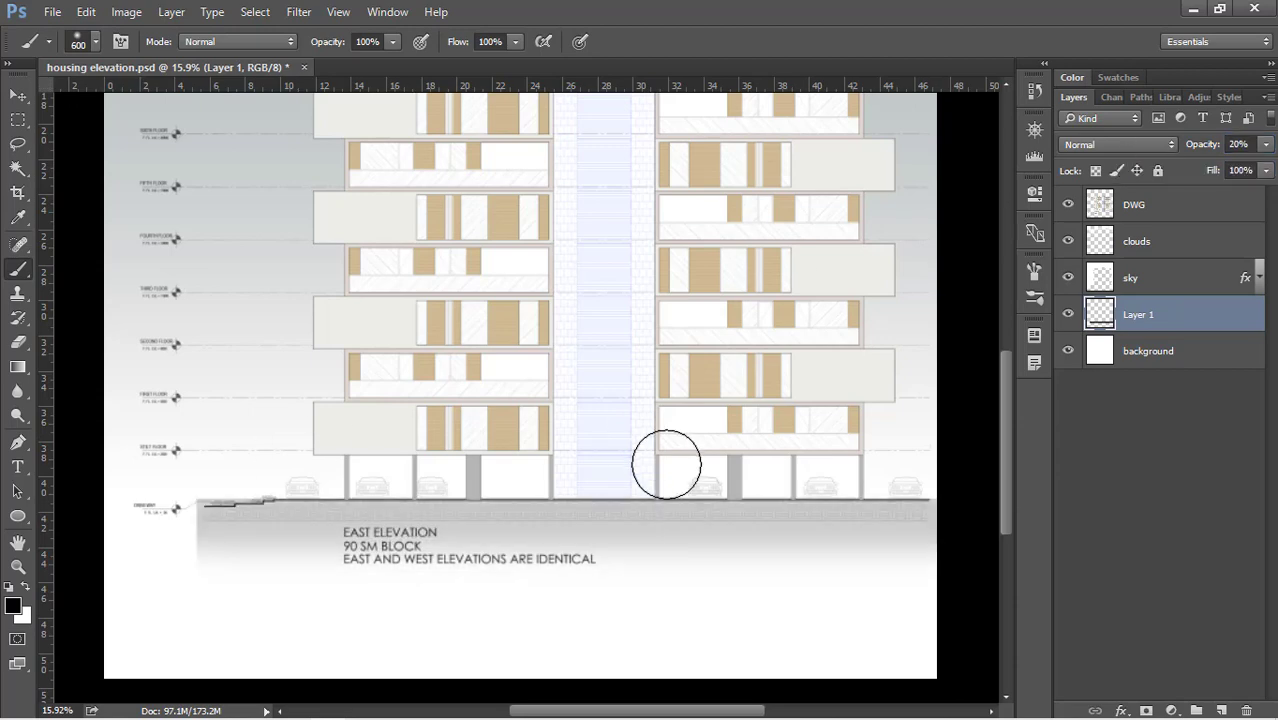
Activate the Move tool, switch to the Untitled-1 document and examine its tree and people silhouettes
click(18, 95)
scroll(467, 463, down, 1)
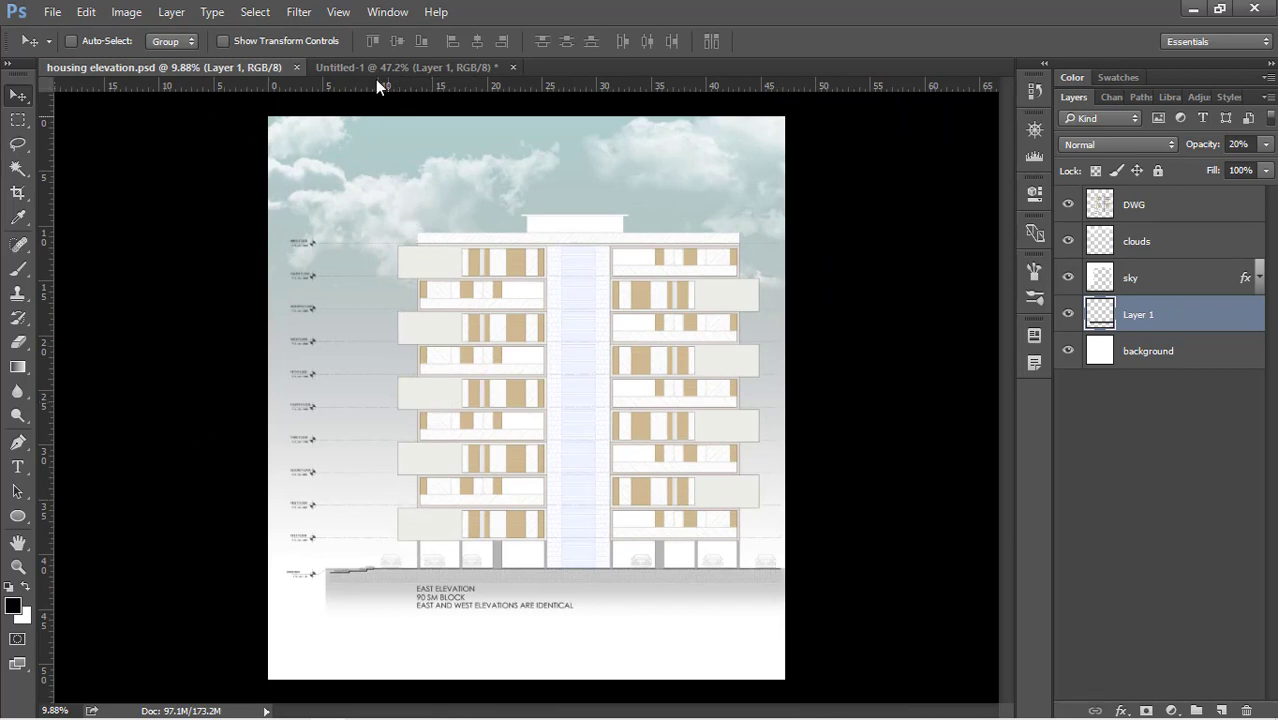
click(410, 67)
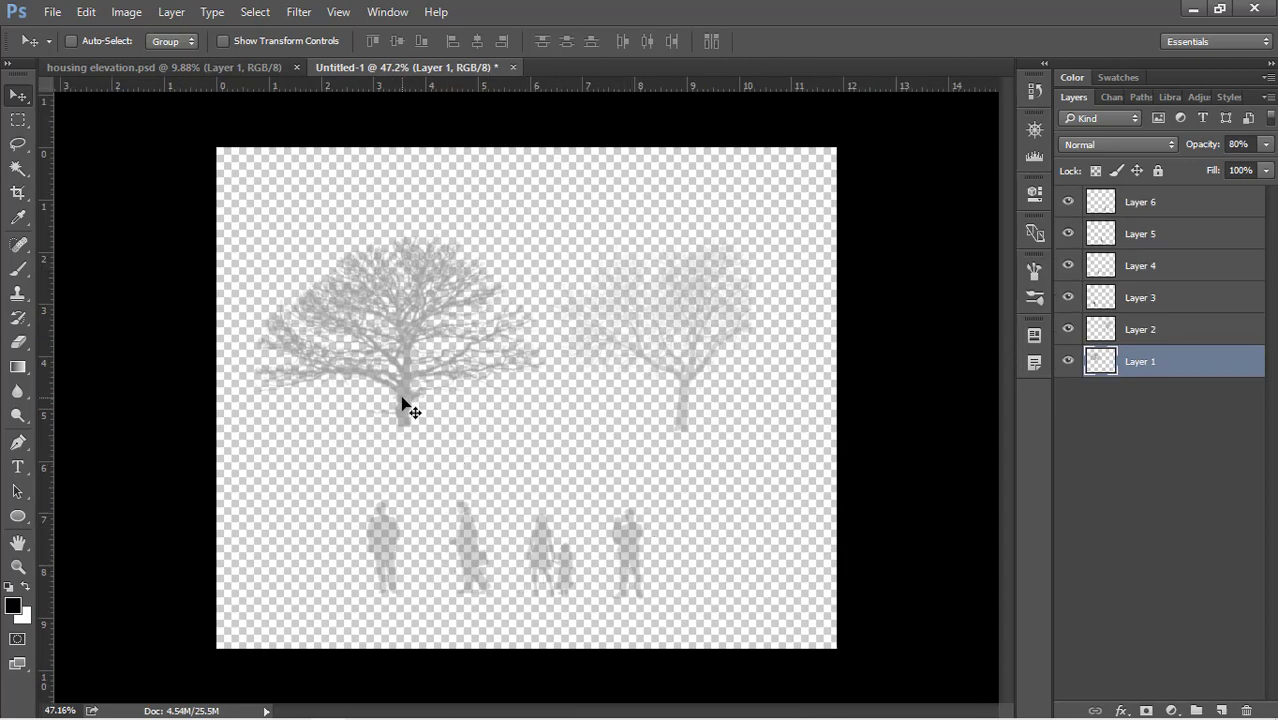
scroll(402, 402, up, 4)
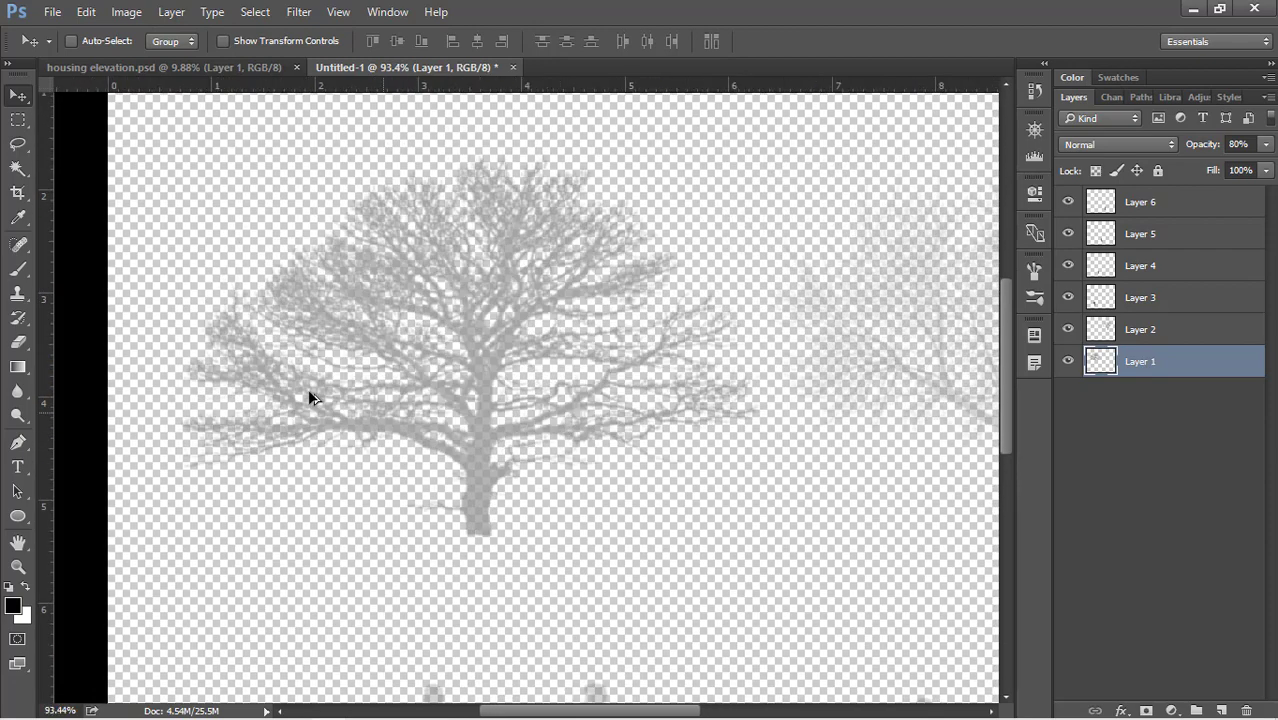
scroll(366, 291, down, 3)
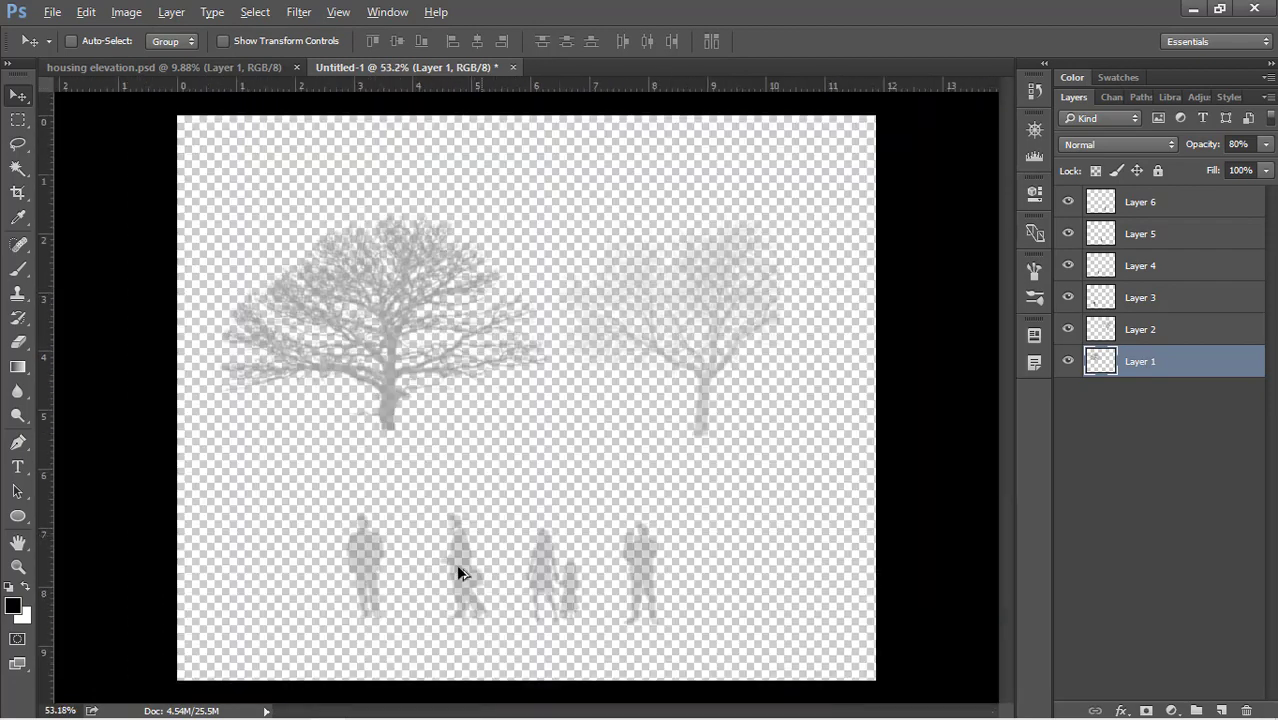
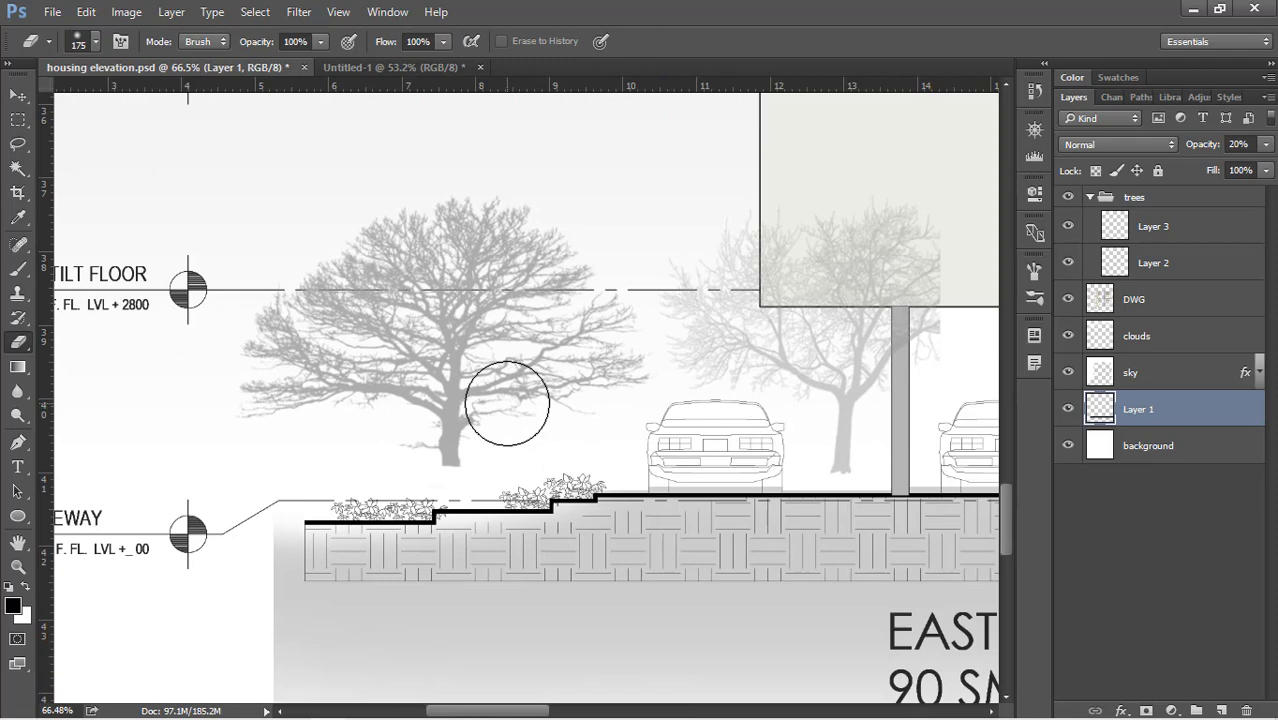
Select the large tree's layer, Layer 2, and move the tree down onto the lowest planter step
click(500, 458)
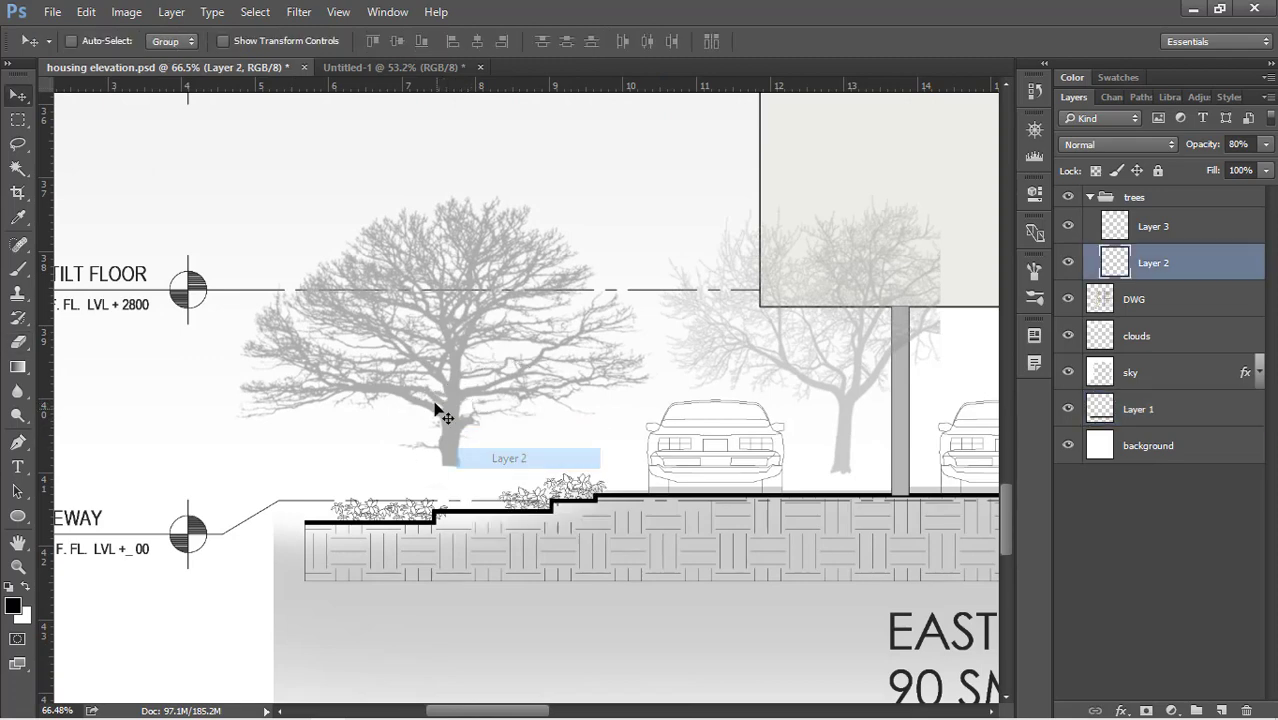
drag(445, 430, 368, 502)
scroll(346, 502, up, 3)
scroll(210, 484, down, 5)
scroll(565, 422, up, 2)
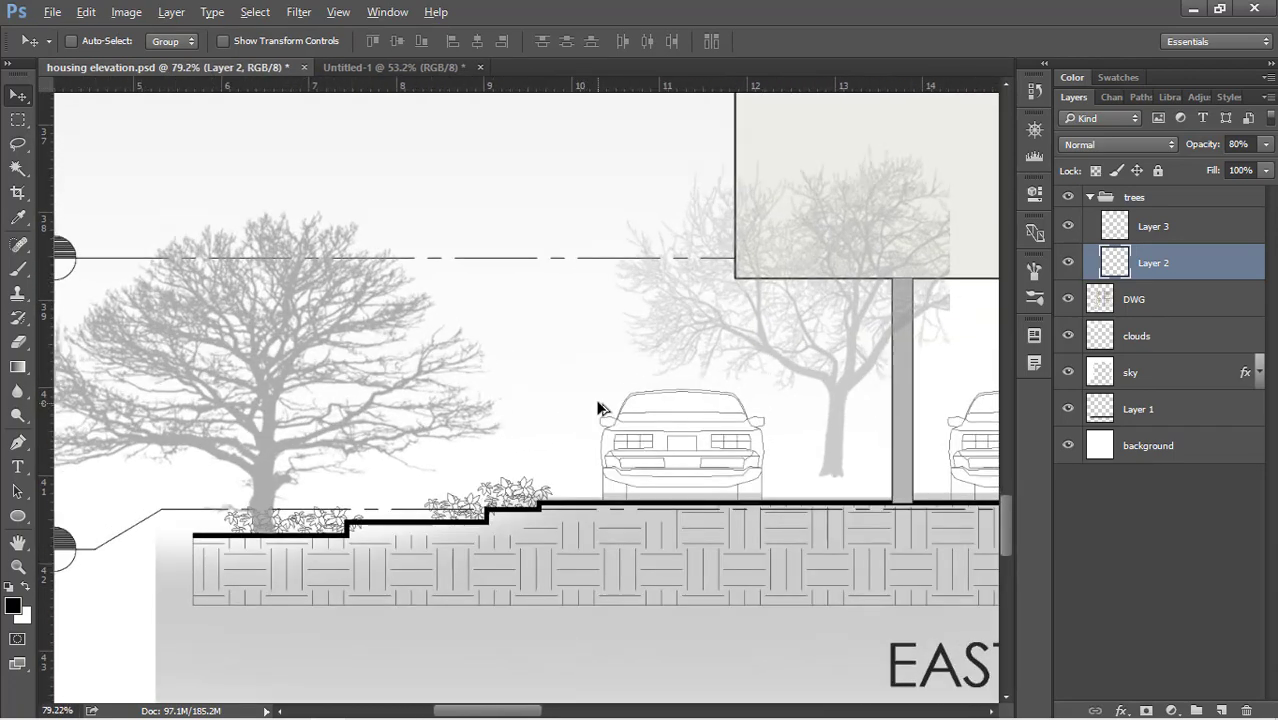
Select the smaller tree's layer, Layer 3, and move the tree onto the upper planter beside the large tree
right_click(838, 421)
click(870, 445)
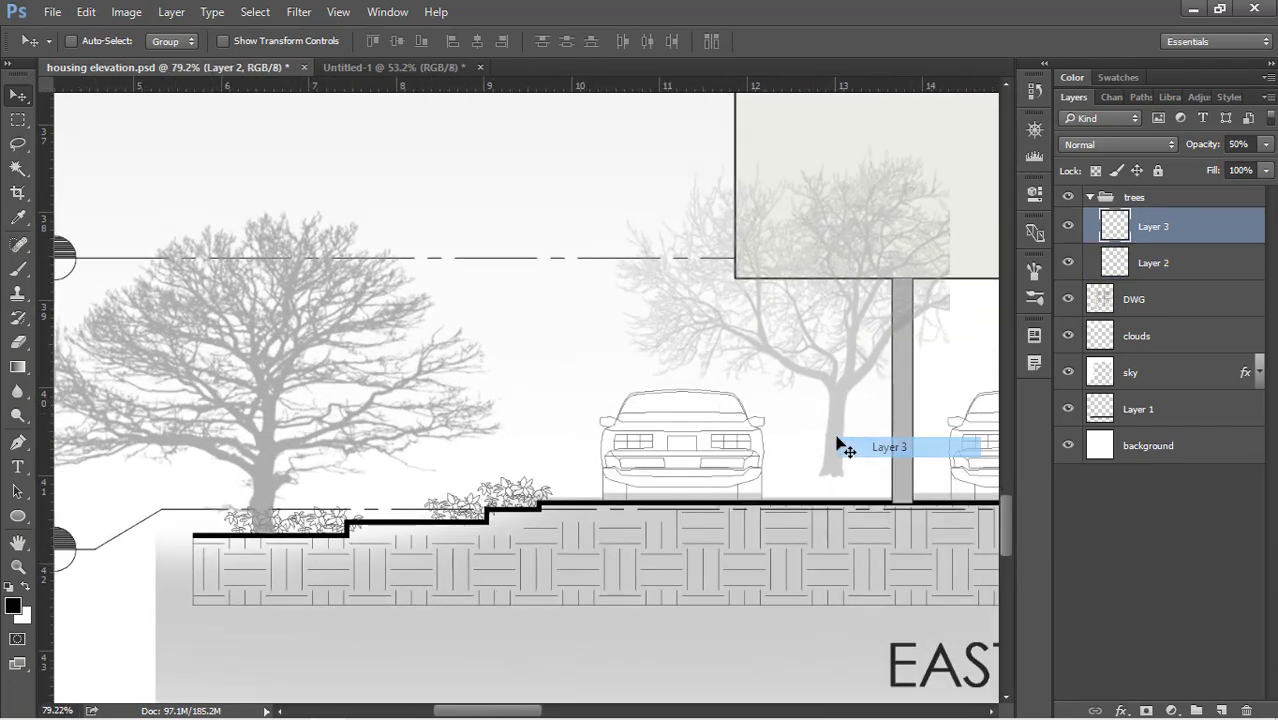
drag(842, 442, 450, 487)
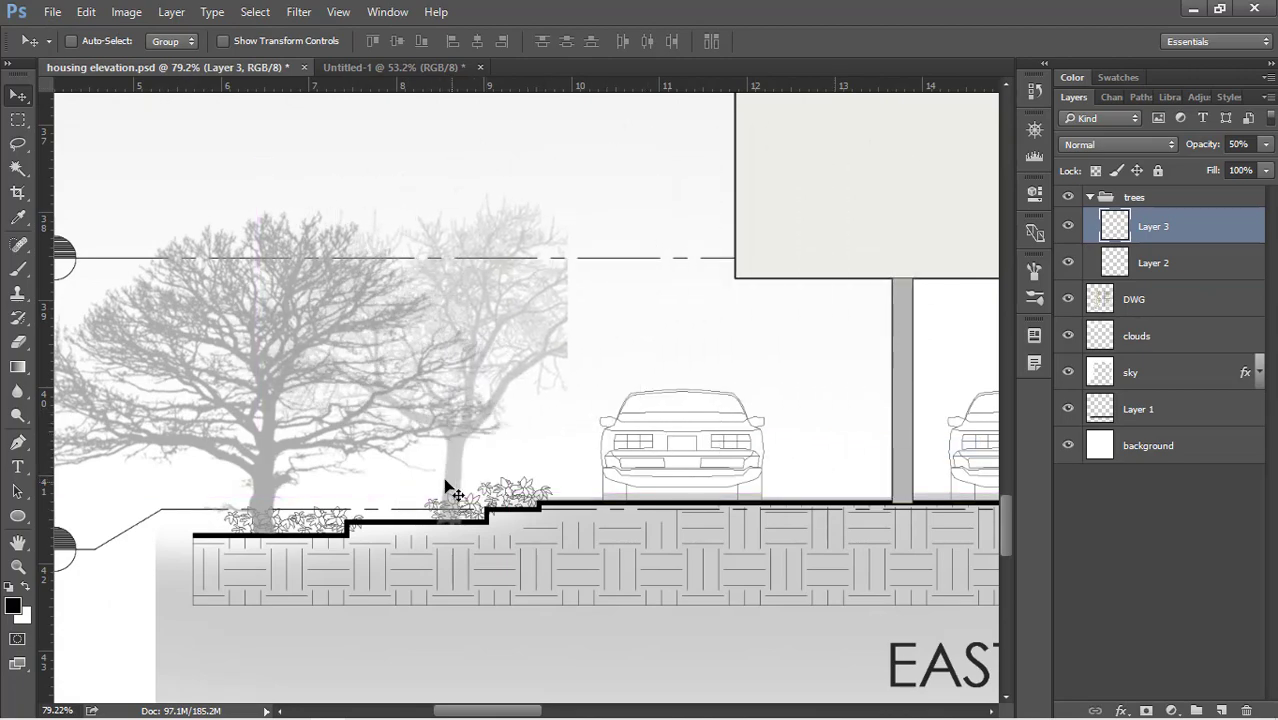
scroll(346, 454, down, 5)
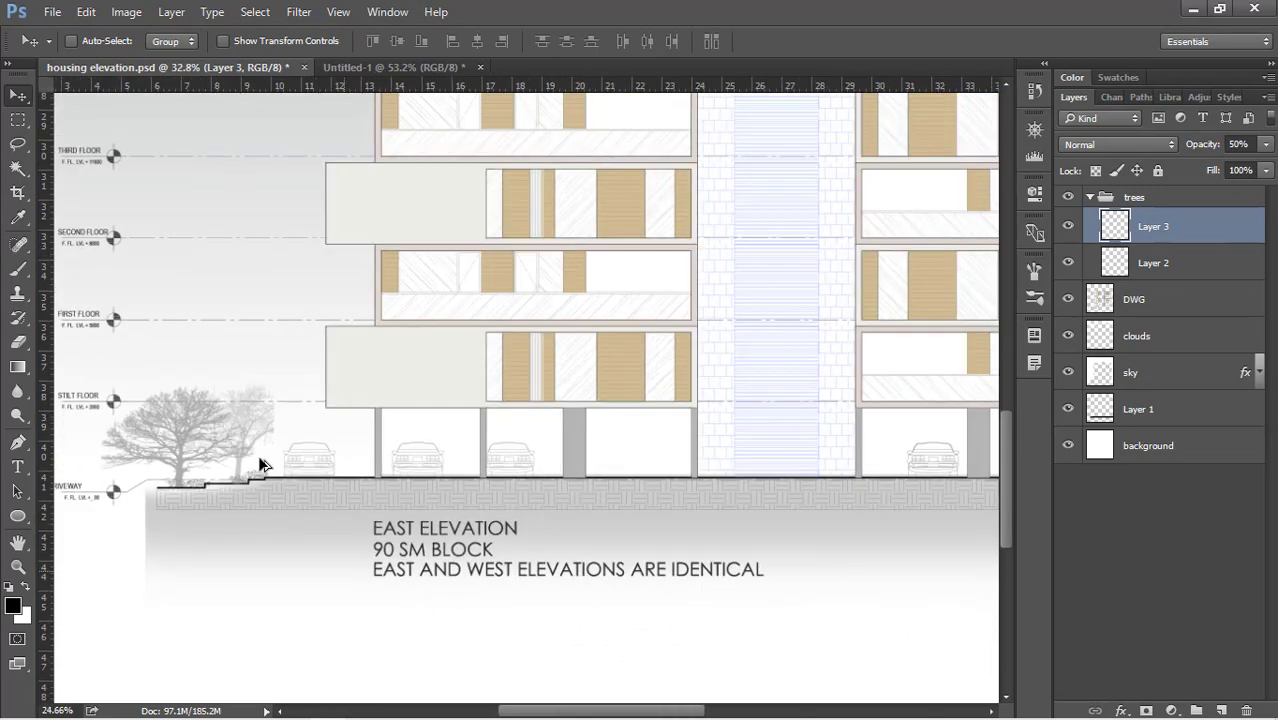
scroll(258, 455, down, 3)
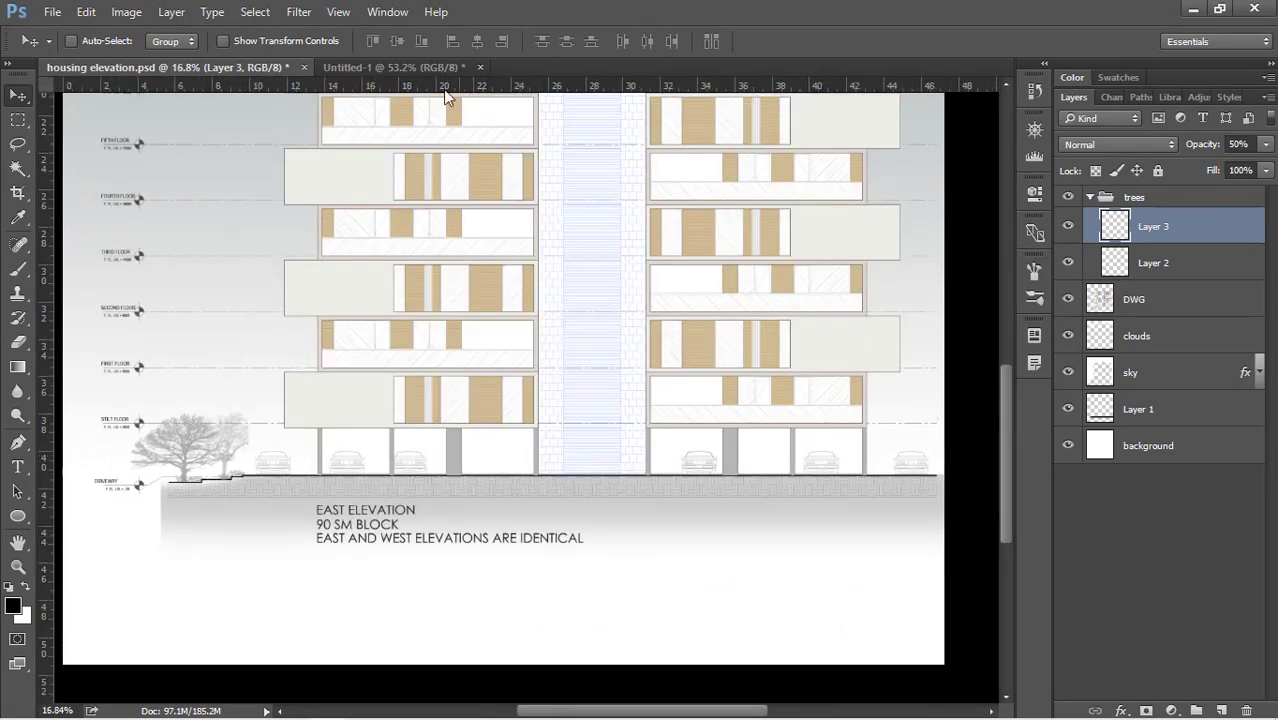
Copy the standing man silhouette from Untitled-1 into the elevation and stand him between the leftmost car and the first column
click(421, 66)
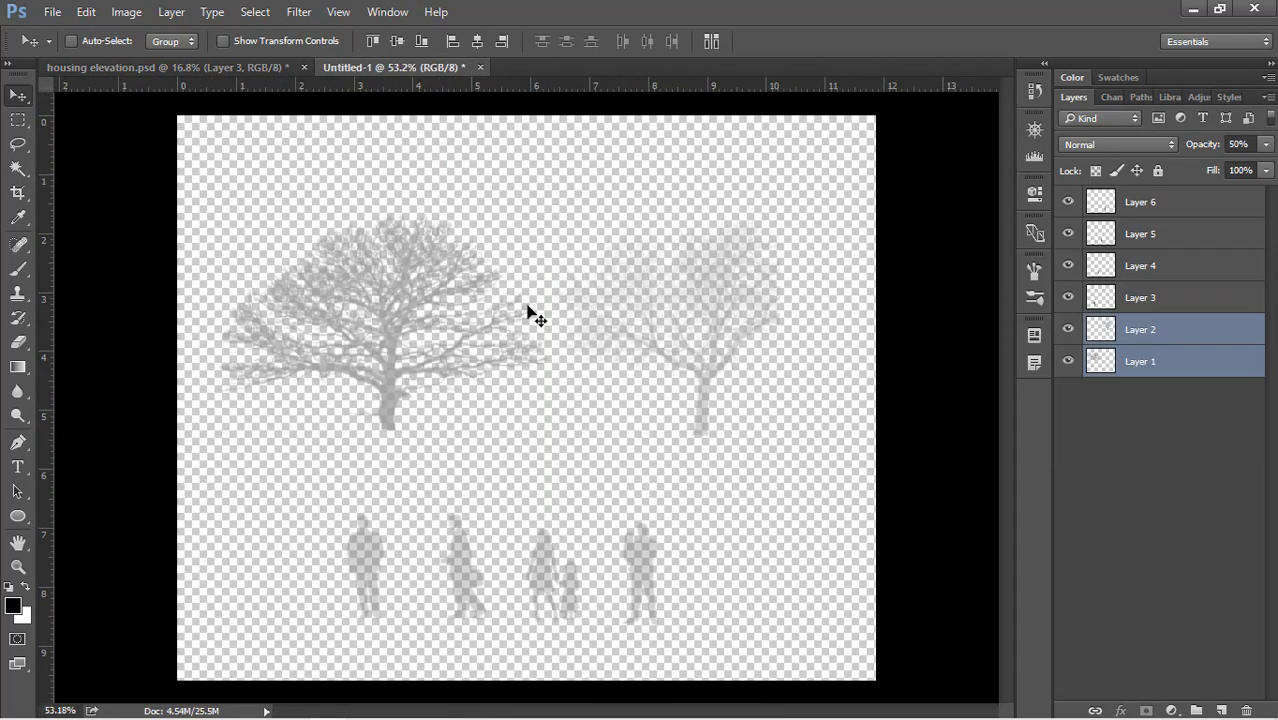
click(386, 563)
drag(386, 566, 251, 474)
scroll(262, 471, up, 5)
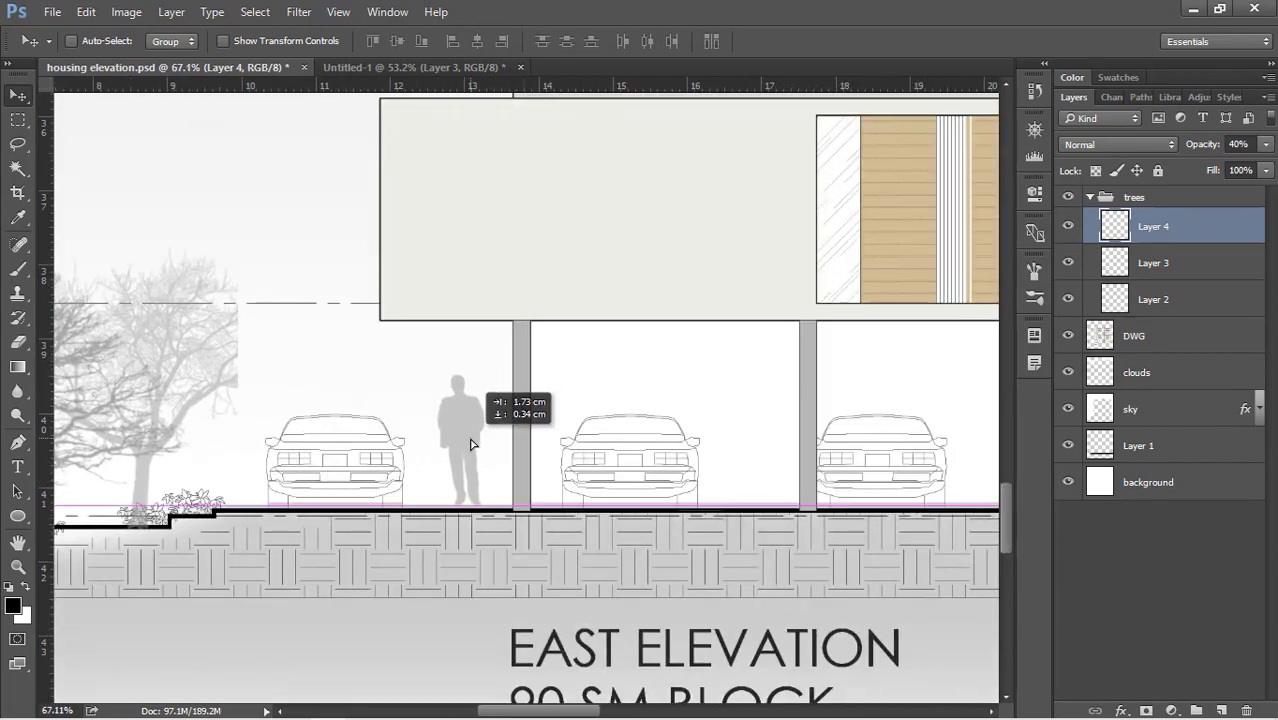
scroll(481, 451, up, 3)
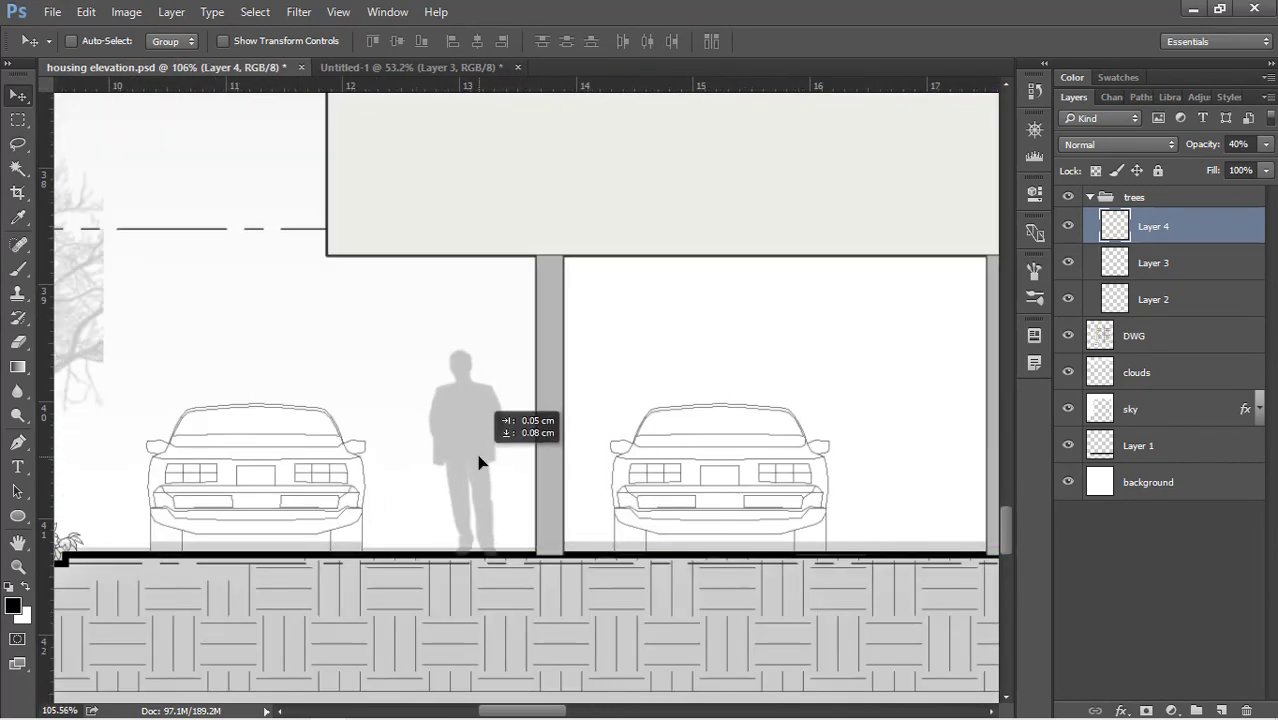
scroll(226, 435, down, 10)
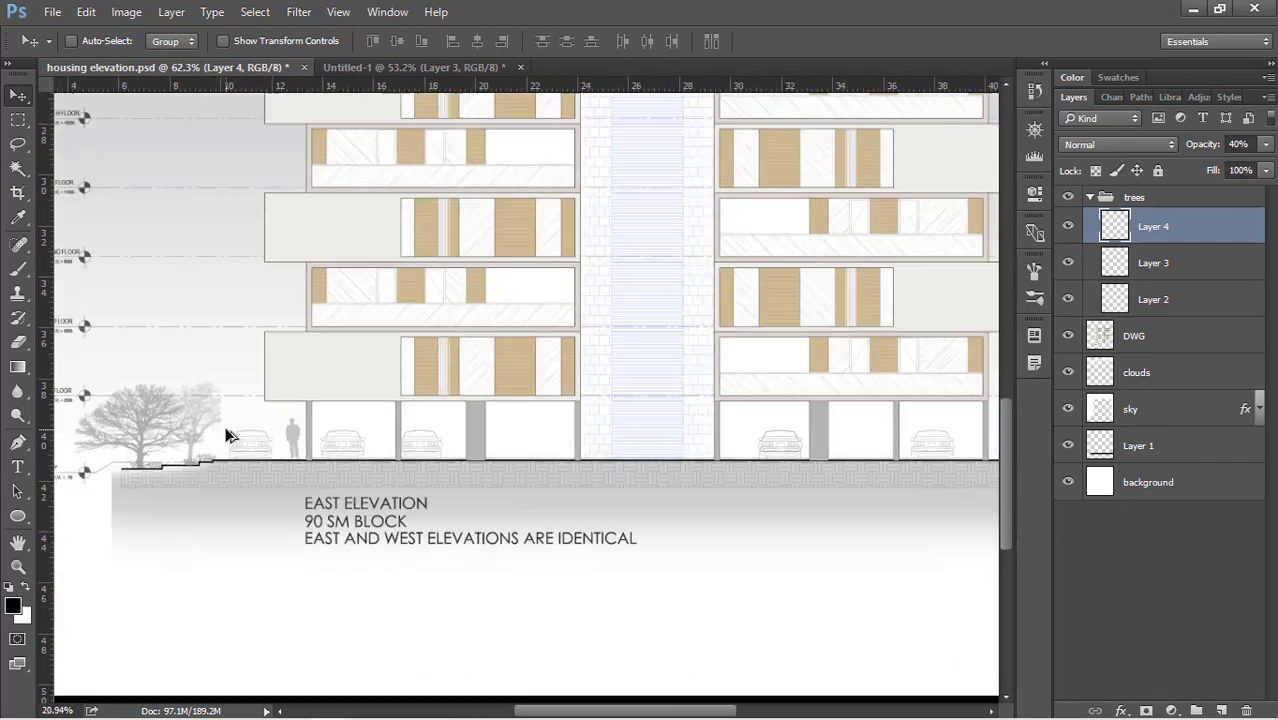
Copy the woman-and-child silhouette, Layer 5, from Untitled-1 into the elevation and place it in the empty bay beside the wide right-hand column
key(ctrl+Tab)
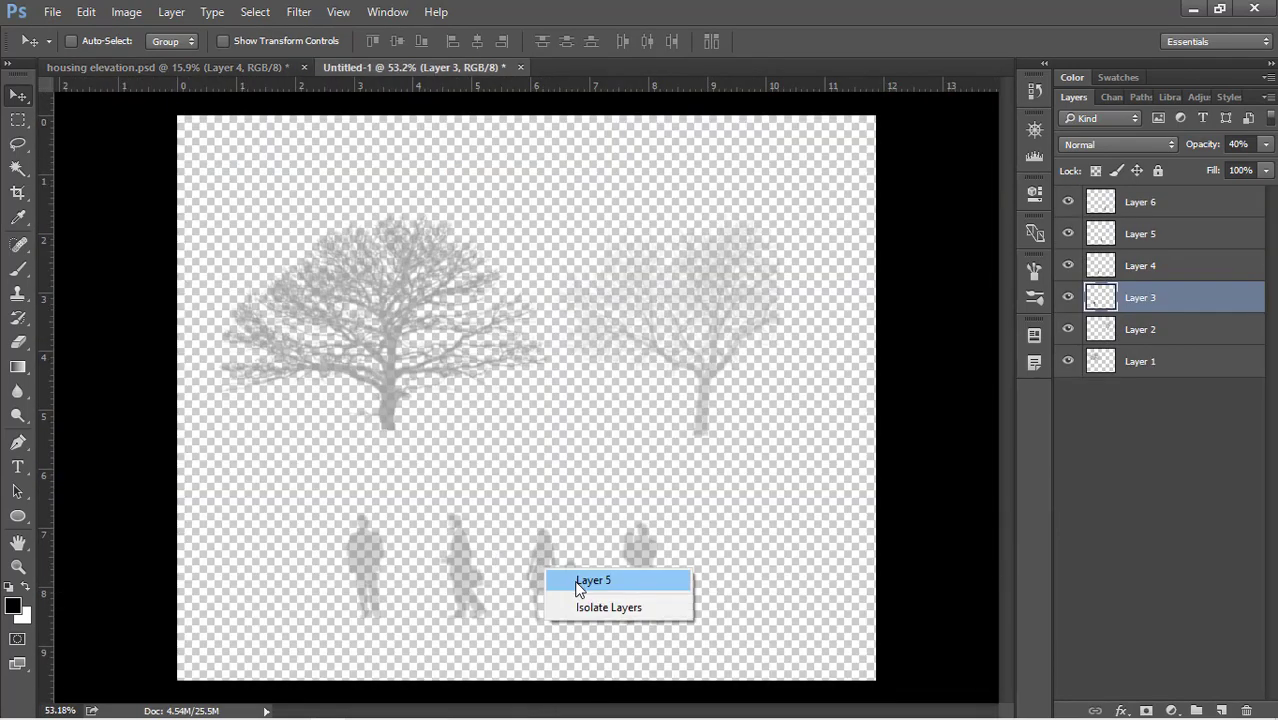
click(576, 581)
drag(560, 575, 576, 313)
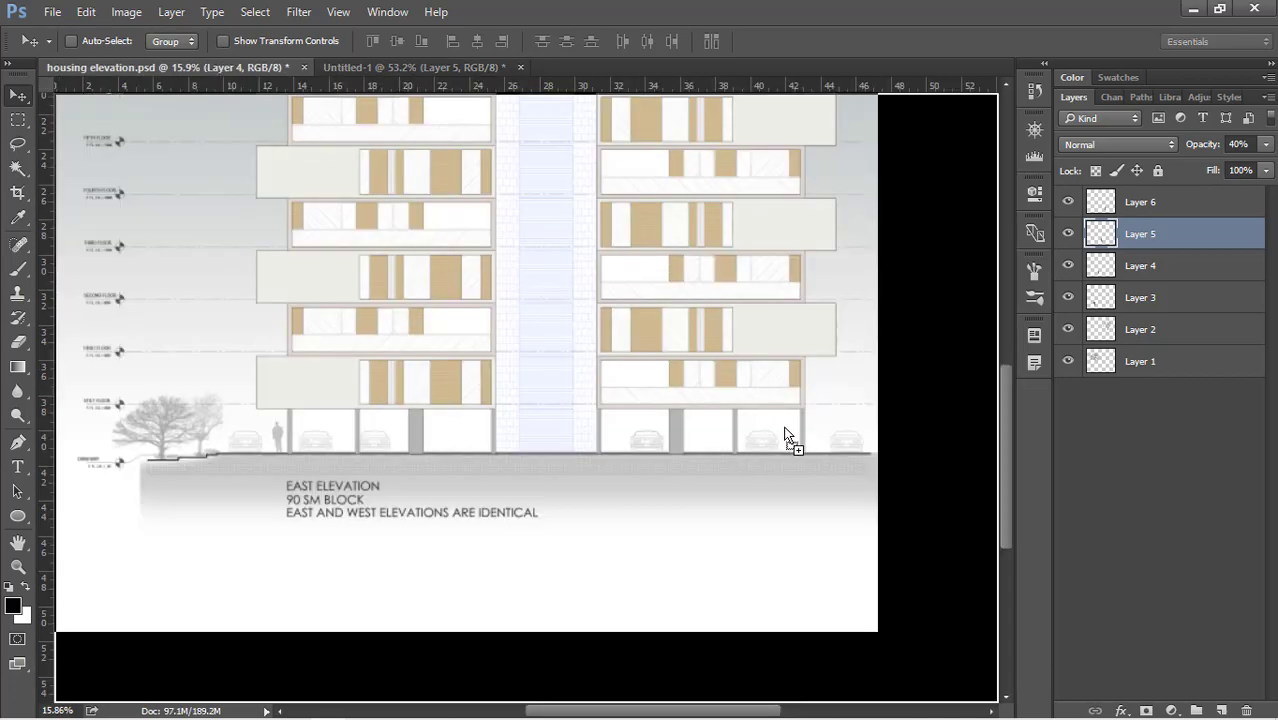
drag(785, 437, 797, 437)
scroll(798, 437, up, 5)
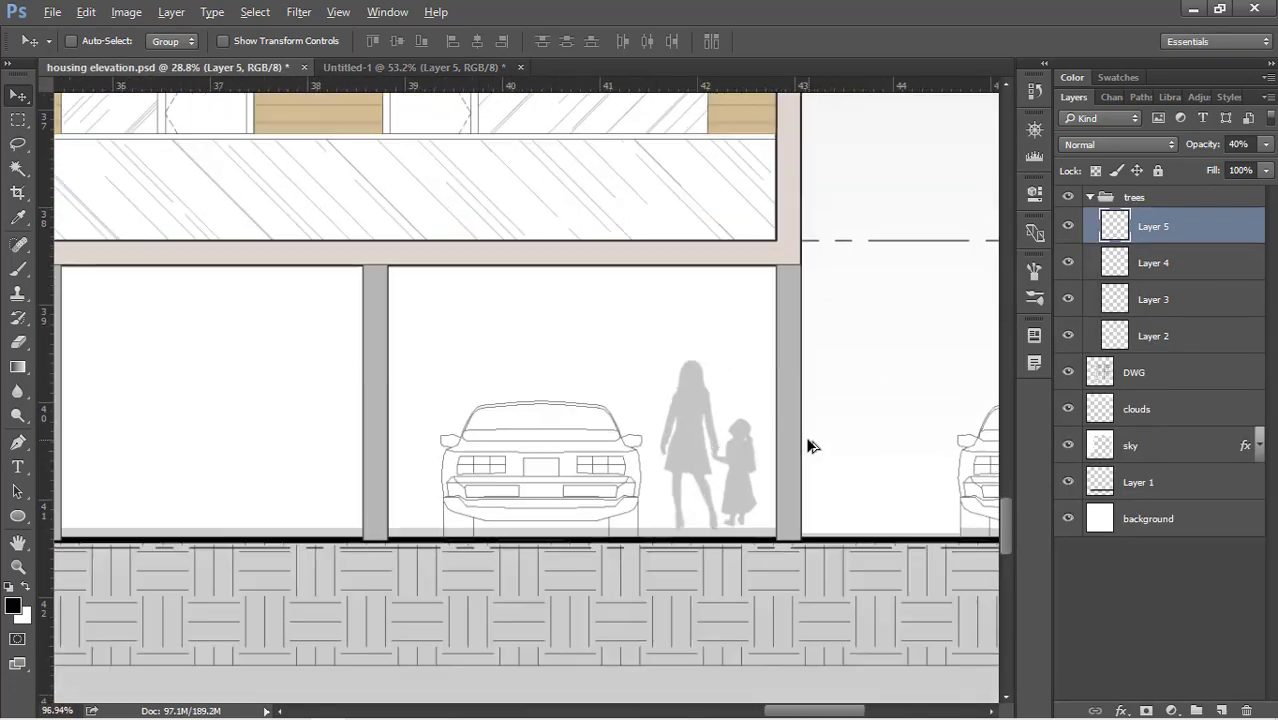
drag(708, 450, 270, 453)
scroll(862, 431, down, 2)
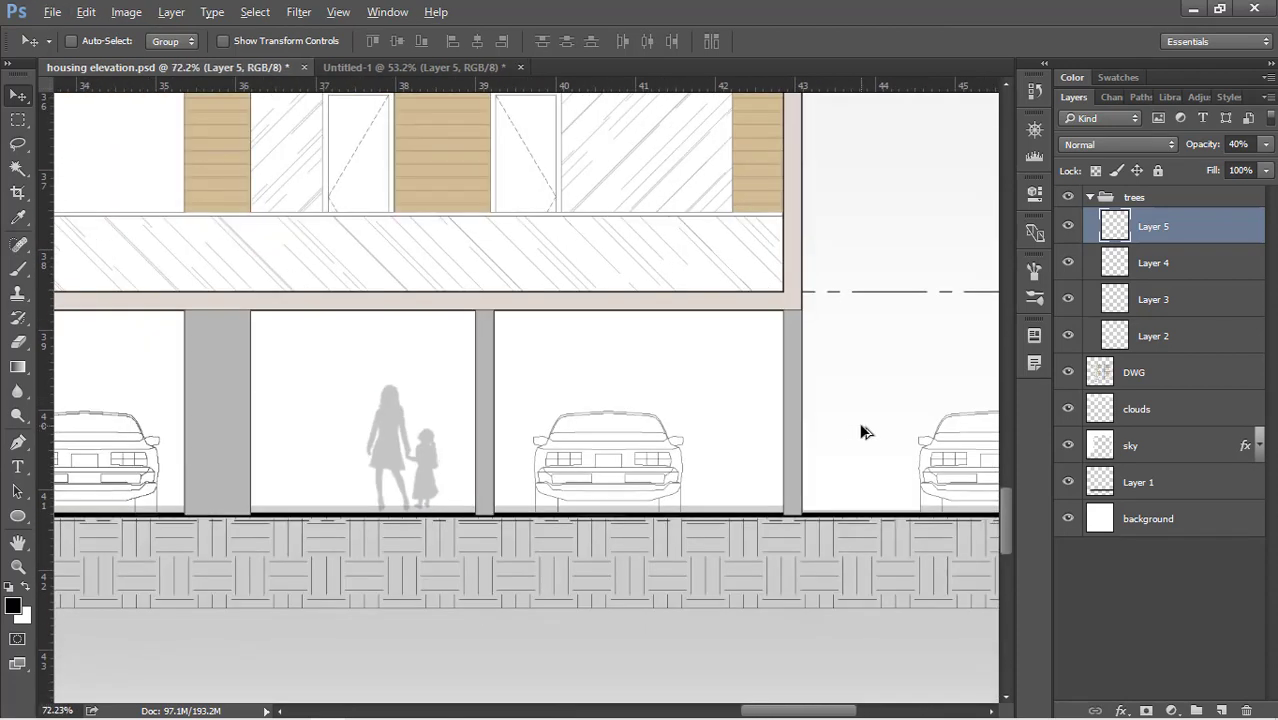
scroll(862, 431, down, 1)
Duplicate the smaller tree on Layer 3 and place the copy at the elevation's right end, over the last car
scroll(348, 437, up, 5)
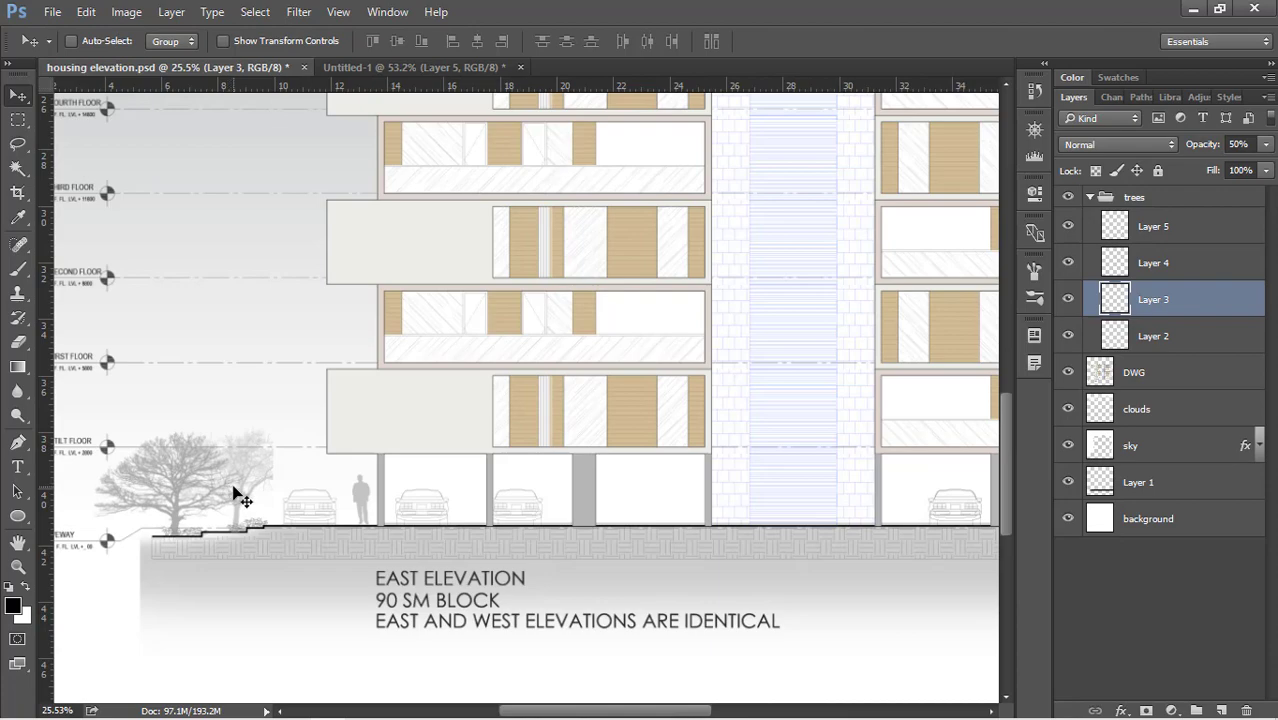
right_click(233, 492)
click(251, 522)
drag(251, 492, 898, 493)
scroll(226, 484, down, 2)
scroll(900, 488, up, 7)
scroll(898, 493, down, 3)
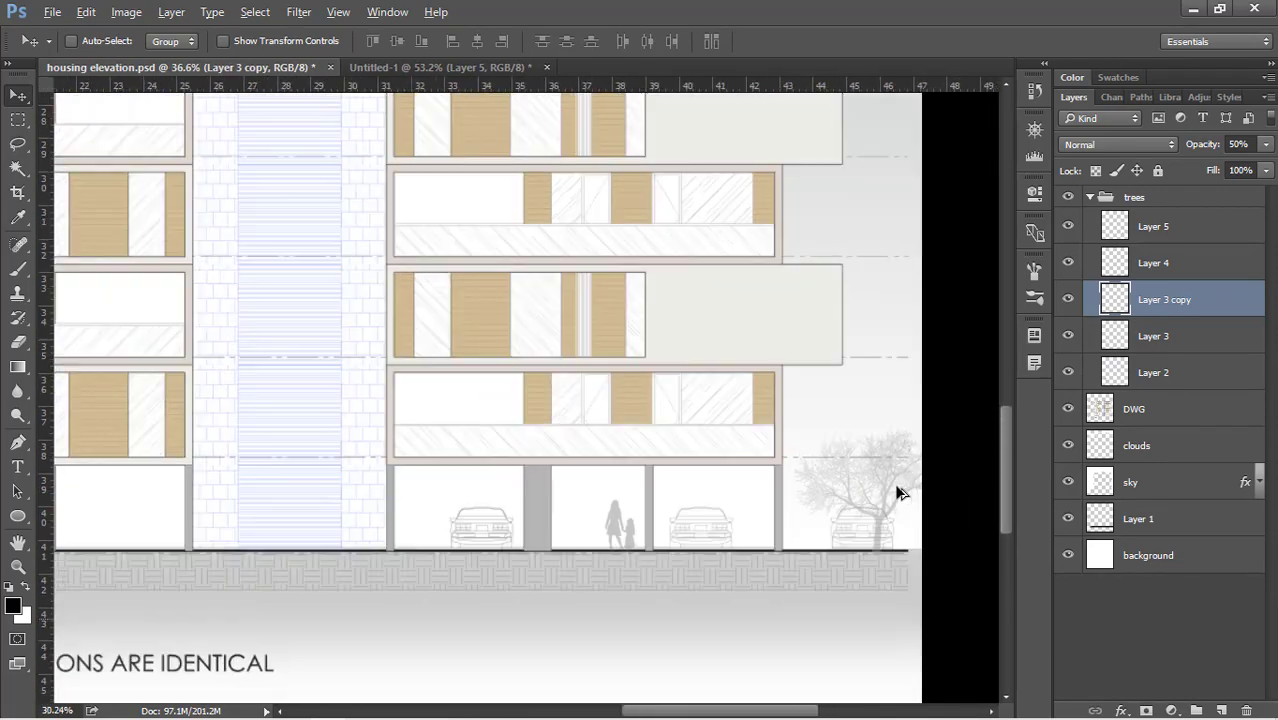
scroll(895, 488, down, 5)
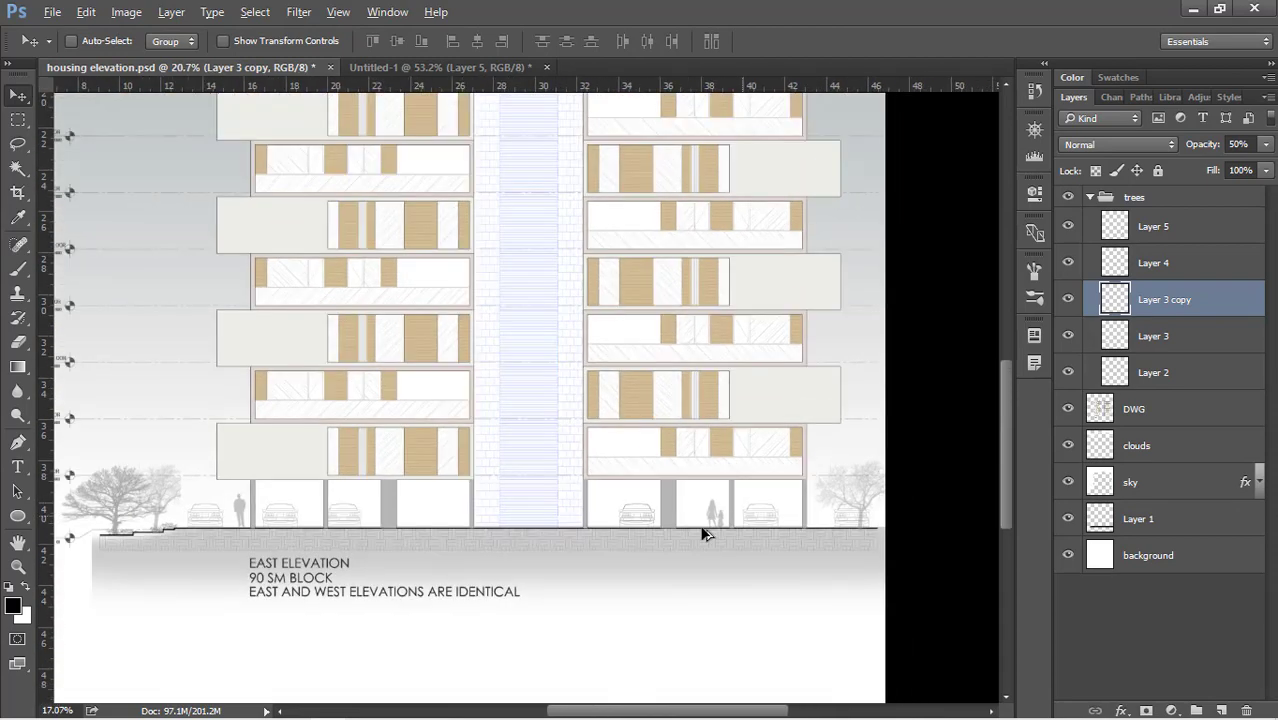
scroll(690, 537, down, 2)
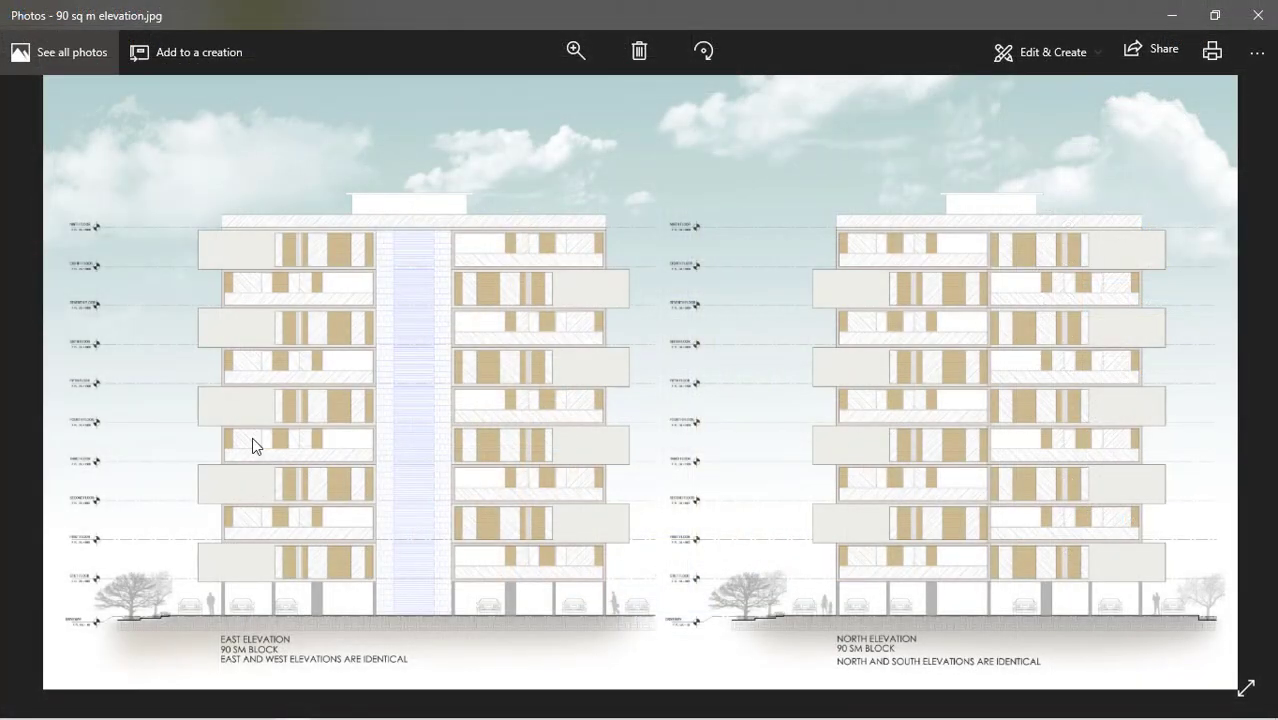
Examine the finished east and north elevations in 90 sq m elevation.jpg, including the sky, facades, people, trees and ground shading
scroll(183, 532, up, 3)
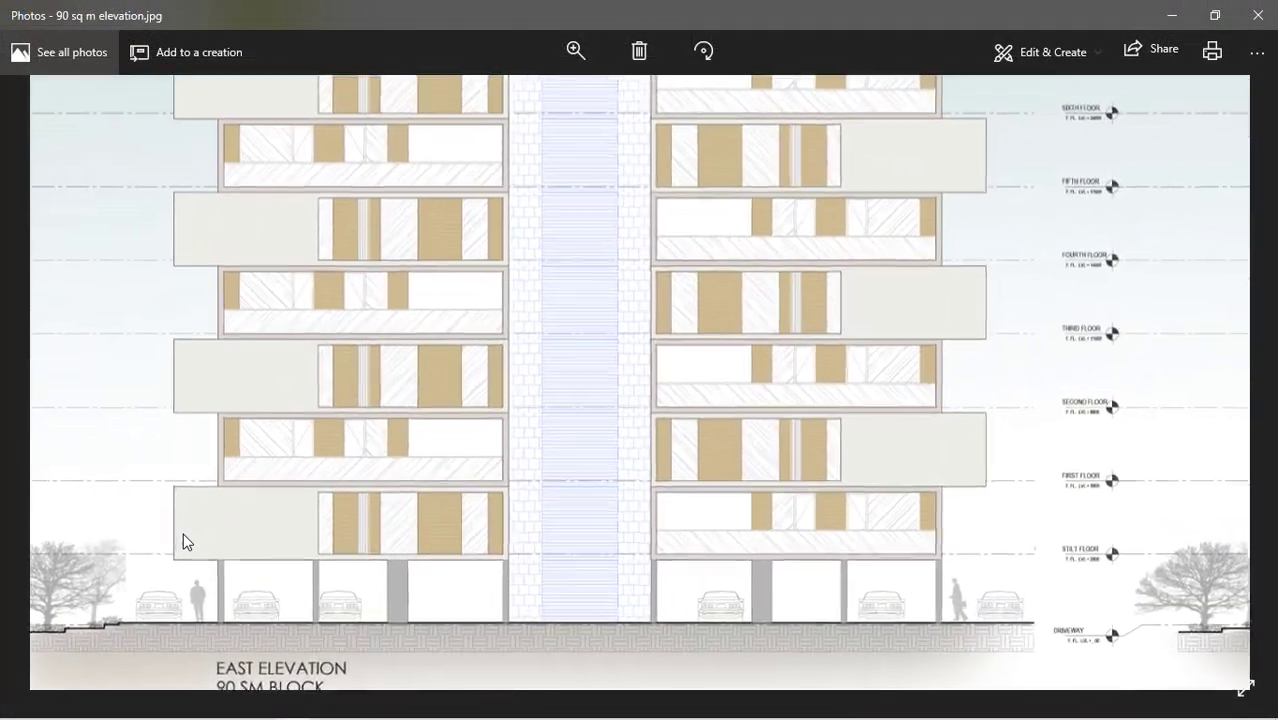
drag(329, 507, 416, 453)
drag(454, 340, 470, 505)
drag(519, 267, 428, 344)
scroll(428, 344, down, 2)
drag(843, 390, 655, 407)
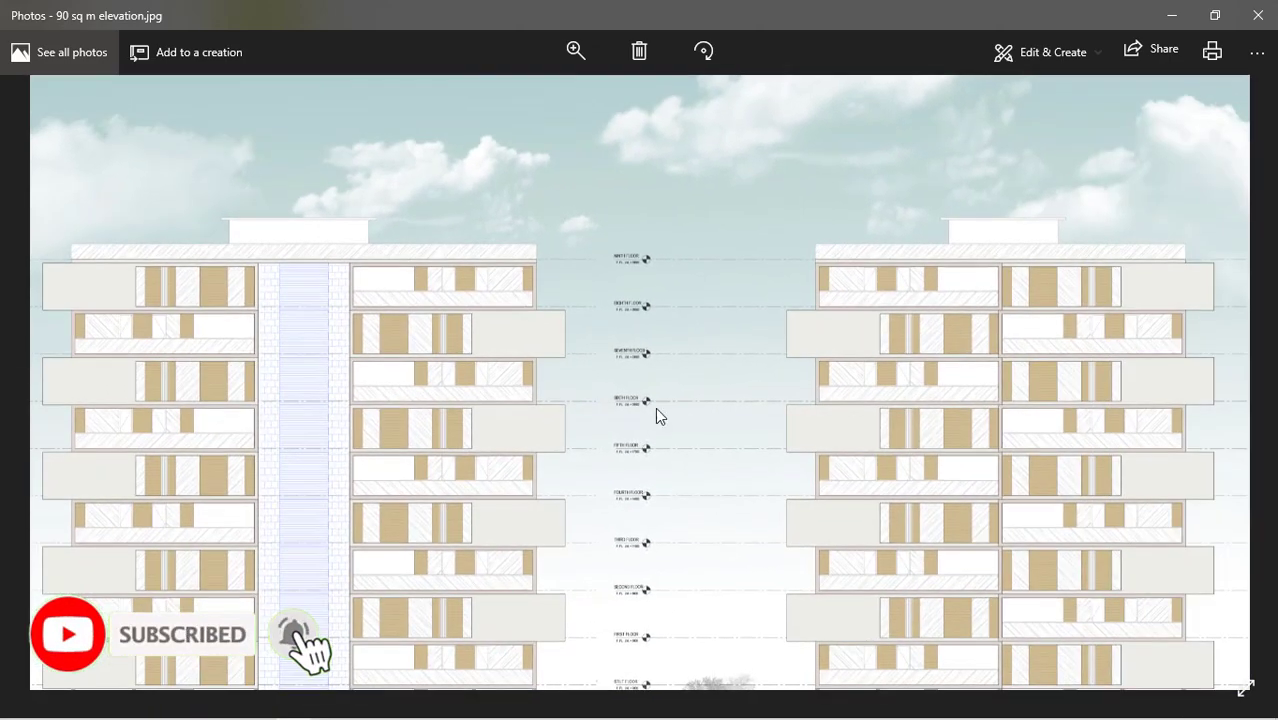
drag(1028, 410, 901, 420)
scroll(990, 508, up, 2)
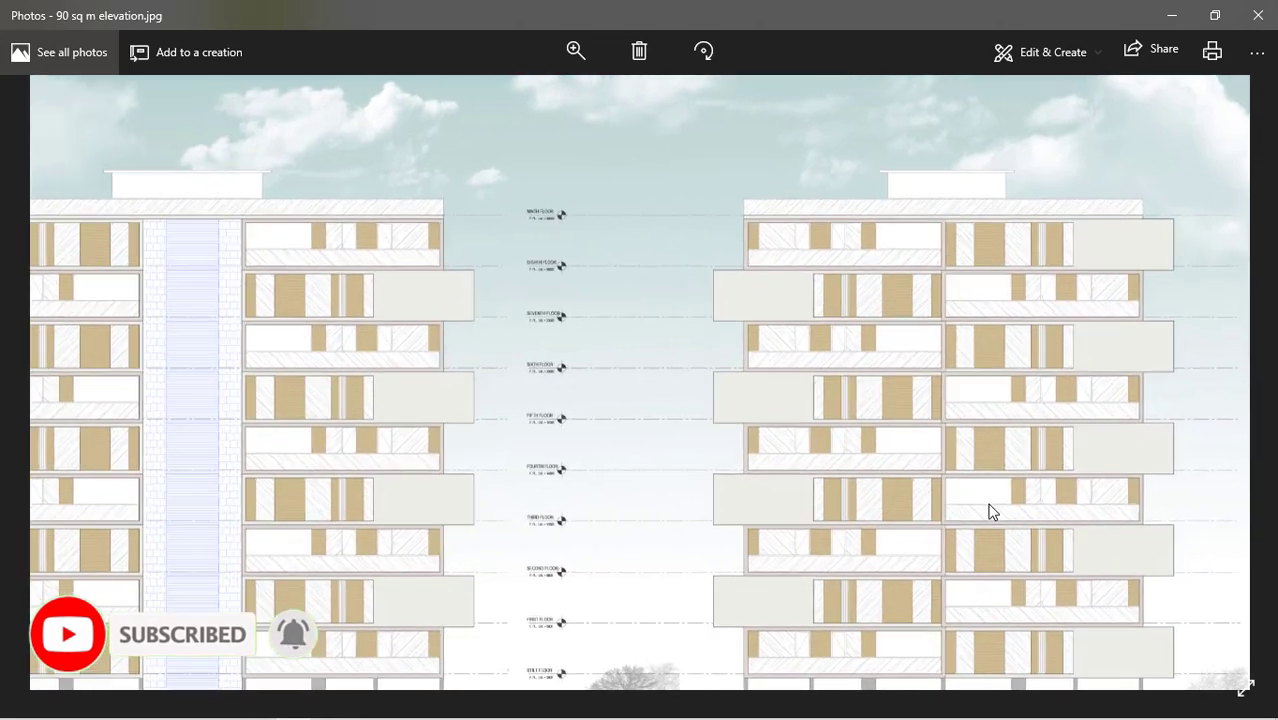
drag(978, 453, 956, 342)
scroll(1110, 560, up, 2)
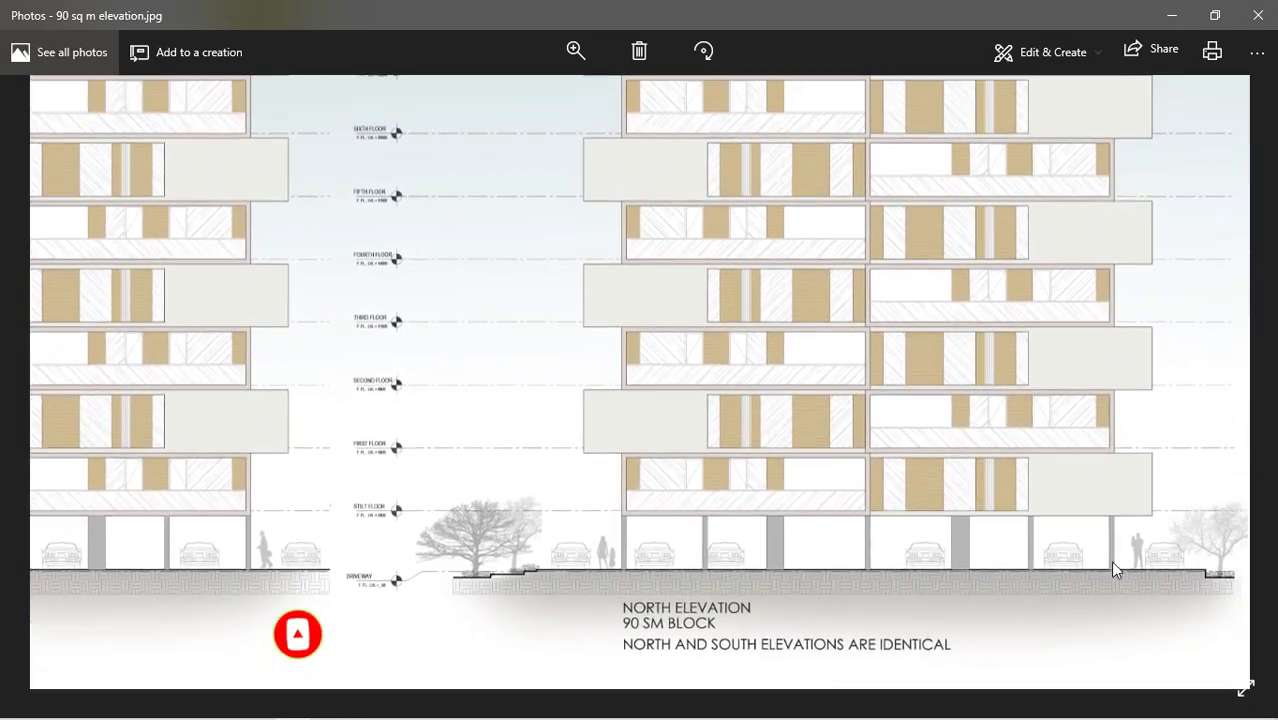
scroll(1124, 568, down, 2)
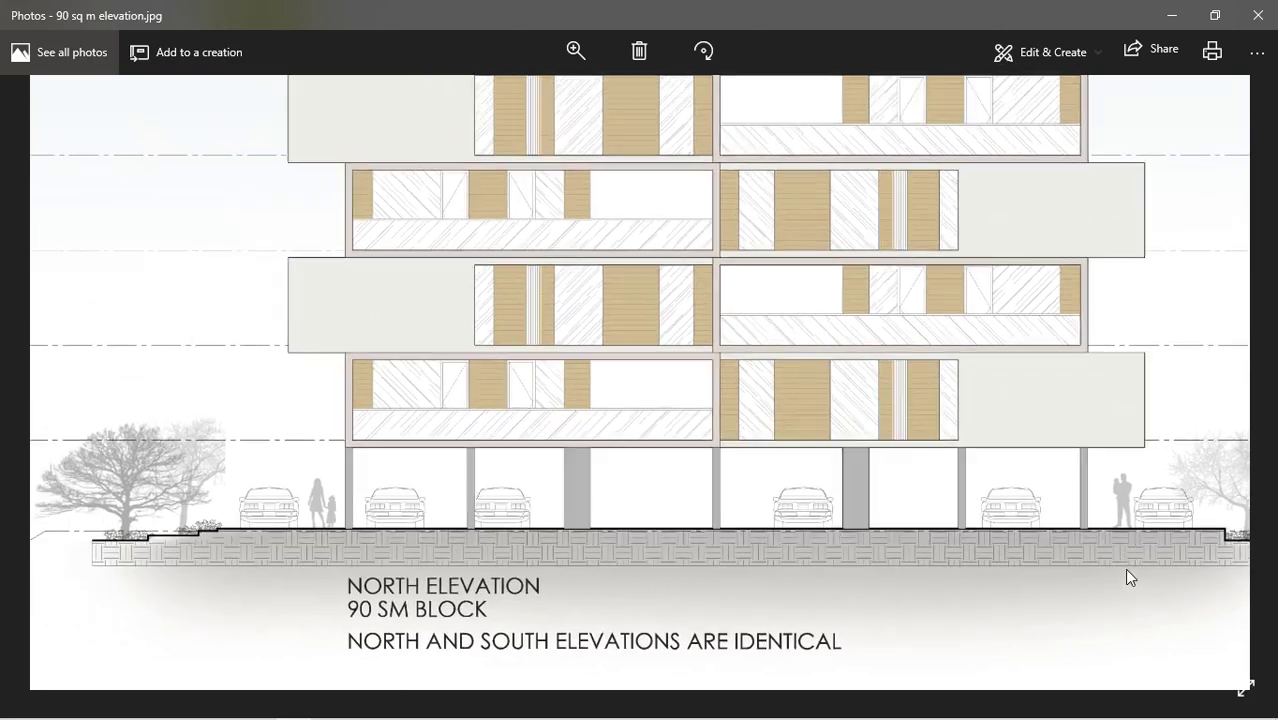
scroll(1124, 567, down, 3)
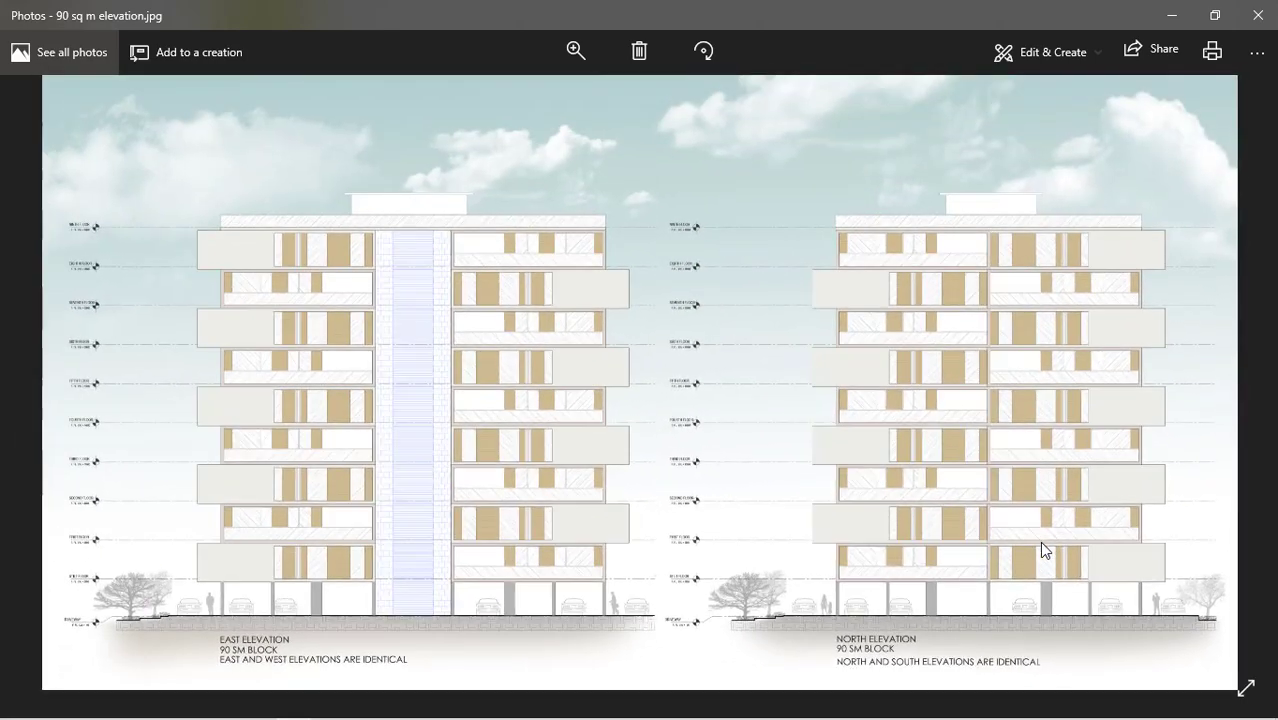